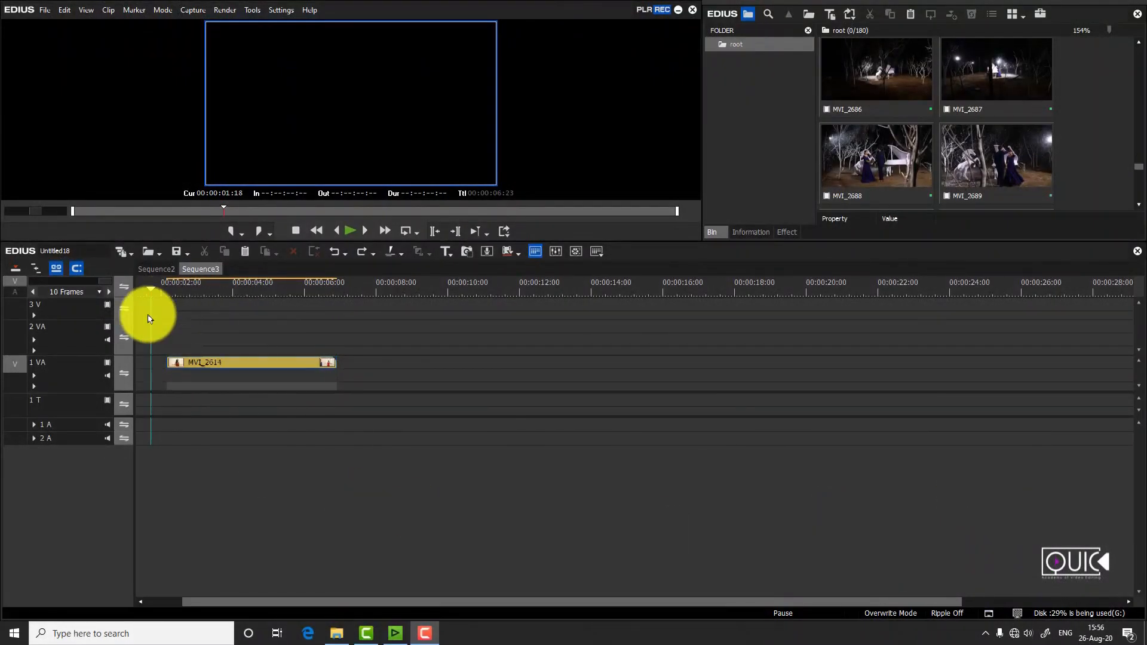
- Set the speed of the MVI_2614 clip on track 1 VA to 50%
{"action": "left_click", "coordinate": [174, 295]}
{"action": "left_click_drag", "start_coordinate": [174, 298], "coordinate": [178, 326]}
{"action": "mouse_move", "coordinate": [102, 282]}
{"action": "left_mouse_down"}
{"action": "mouse_move", "coordinate": [81, 284]}
{"action": "mouse_move", "coordinate": [91, 283]}
{"action": "left_mouse_up"}
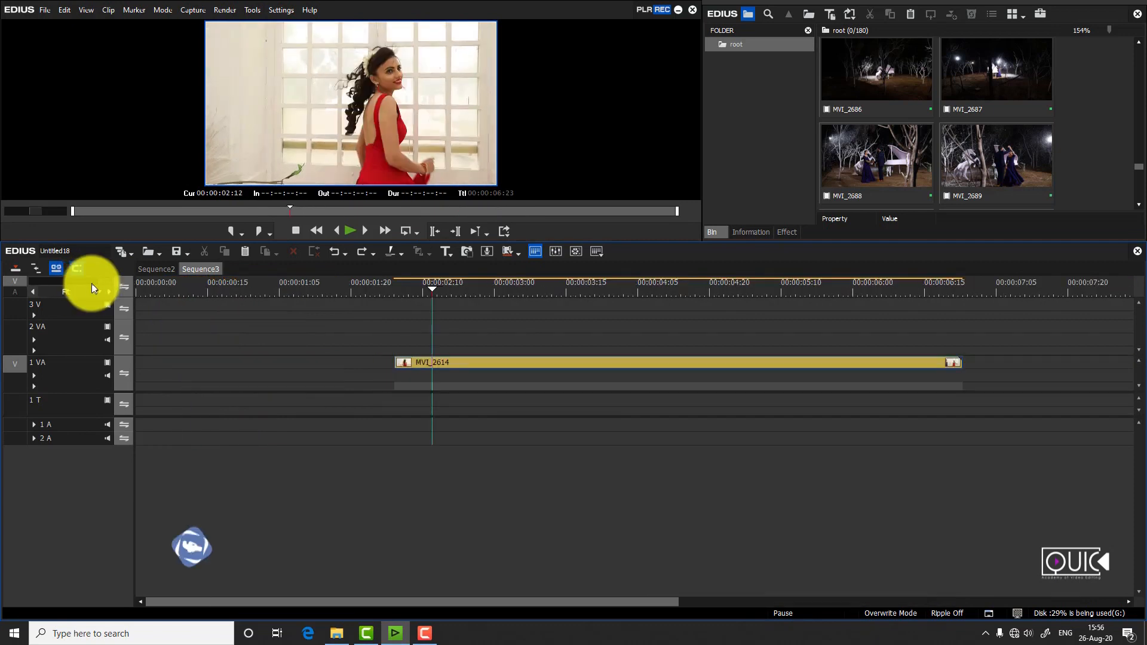
{"action": "left_click_drag", "start_coordinate": [454, 286], "coordinate": [484, 286]}
{"action": "left_click", "coordinate": [110, 290]}
{"action": "left_click", "coordinate": [110, 290]}
{"action": "left_click_drag", "start_coordinate": [214, 294], "coordinate": [234, 299]}
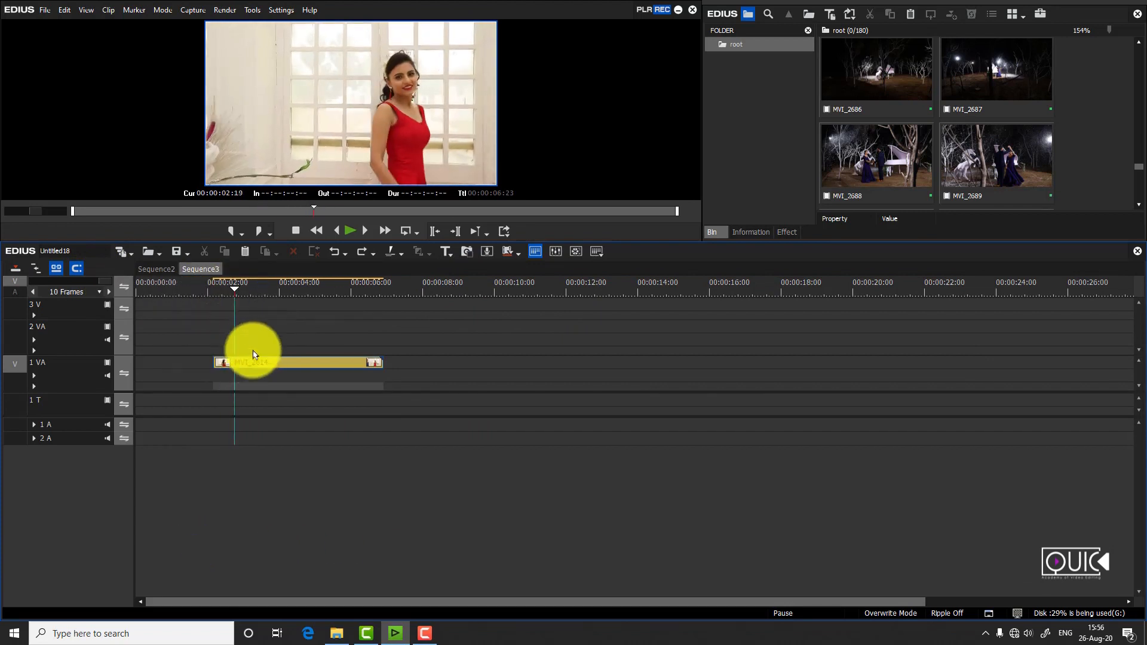
{"action": "left_click", "coordinate": [266, 361]}
{"action": "key", "text": "alt+e"}
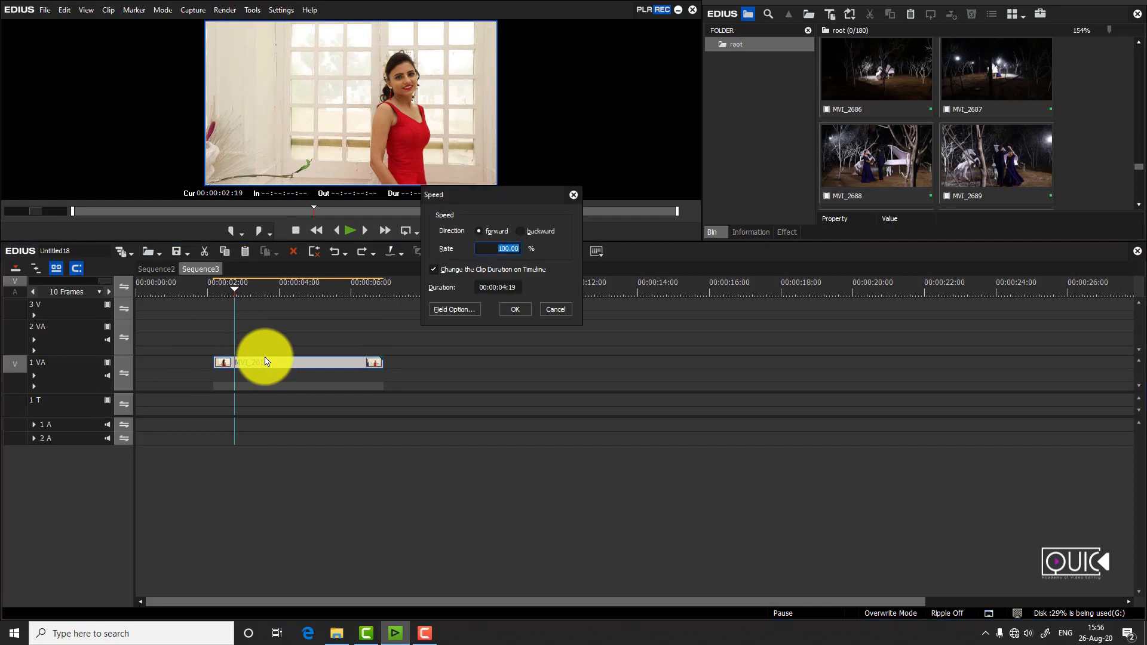
{"action": "type", "text": "50"}
{"action": "key", "text": "Return"}
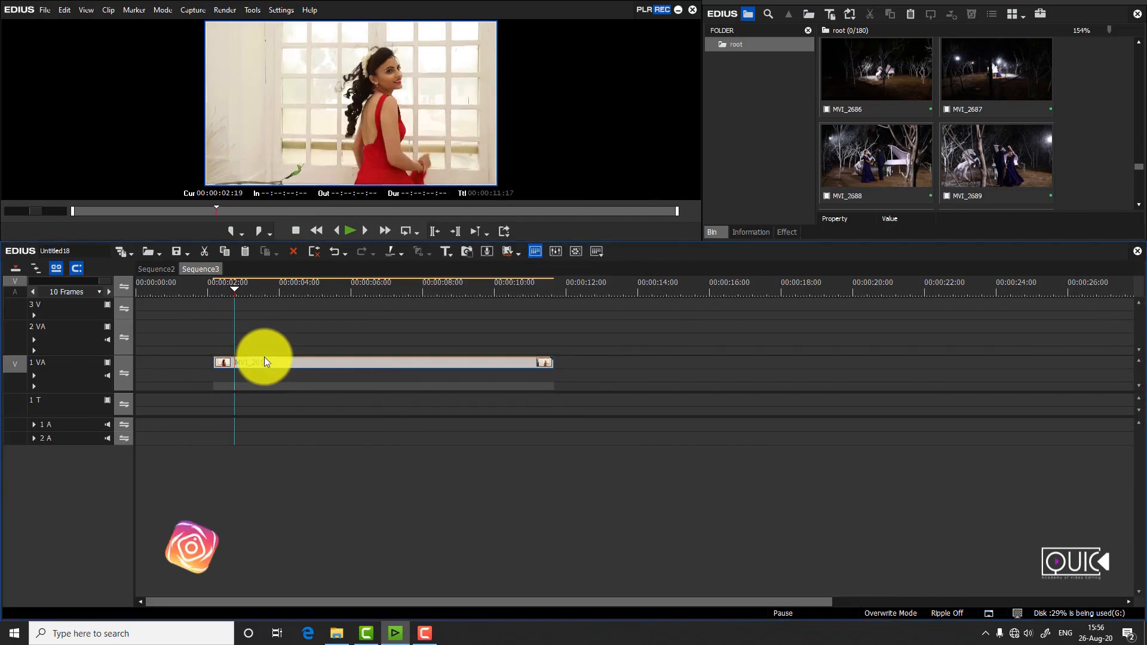
- Duplicate the slowed MVI_2614 clip onto track 2 VA, directly above the original
{"action": "left_click", "coordinate": [242, 292]}
{"action": "left_click_drag", "start_coordinate": [247, 293], "coordinate": [214, 294]}
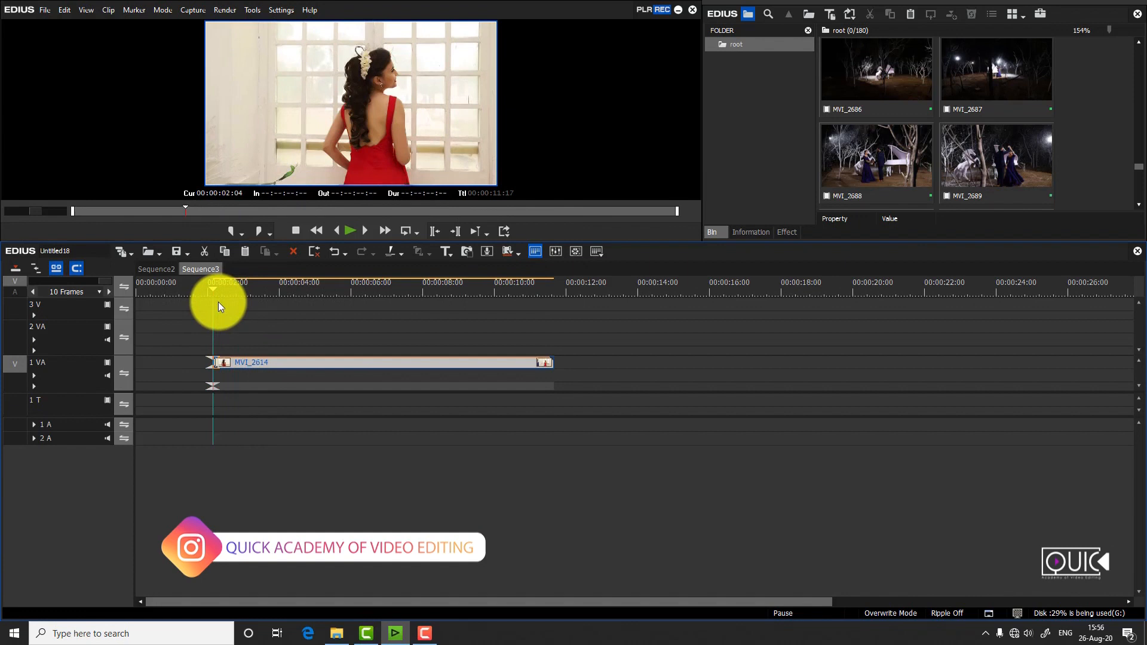
{"action": "left_click_drag", "start_coordinate": [261, 365], "coordinate": [264, 336]}
- Freeze the 2 VA clip after the cursor at 00:00:04:11
{"action": "left_click_drag", "start_coordinate": [224, 289], "coordinate": [295, 297]}
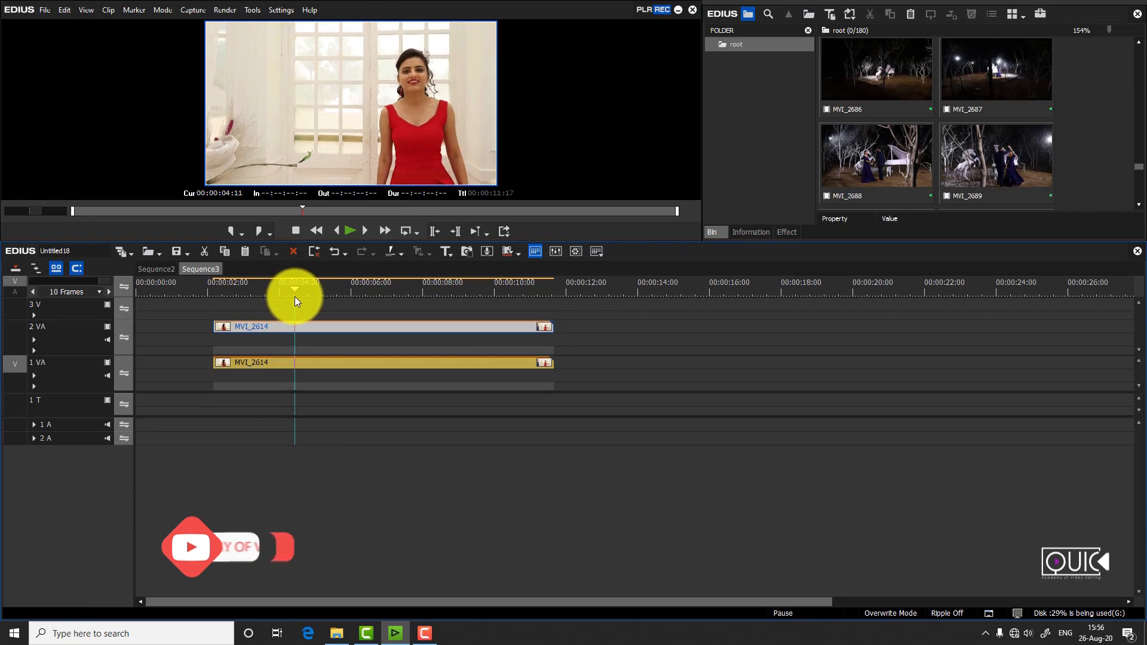
{"action": "right_click", "coordinate": [303, 328]}
{"action": "key", "text": "Escape"}
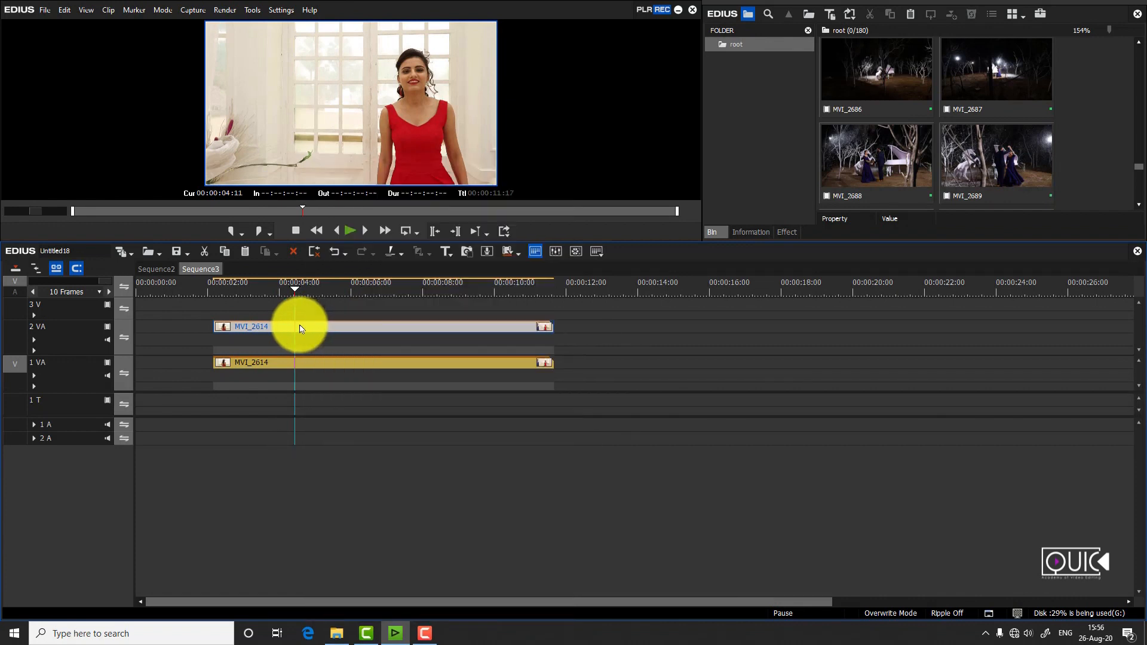
{"action": "right_click", "coordinate": [304, 328]}
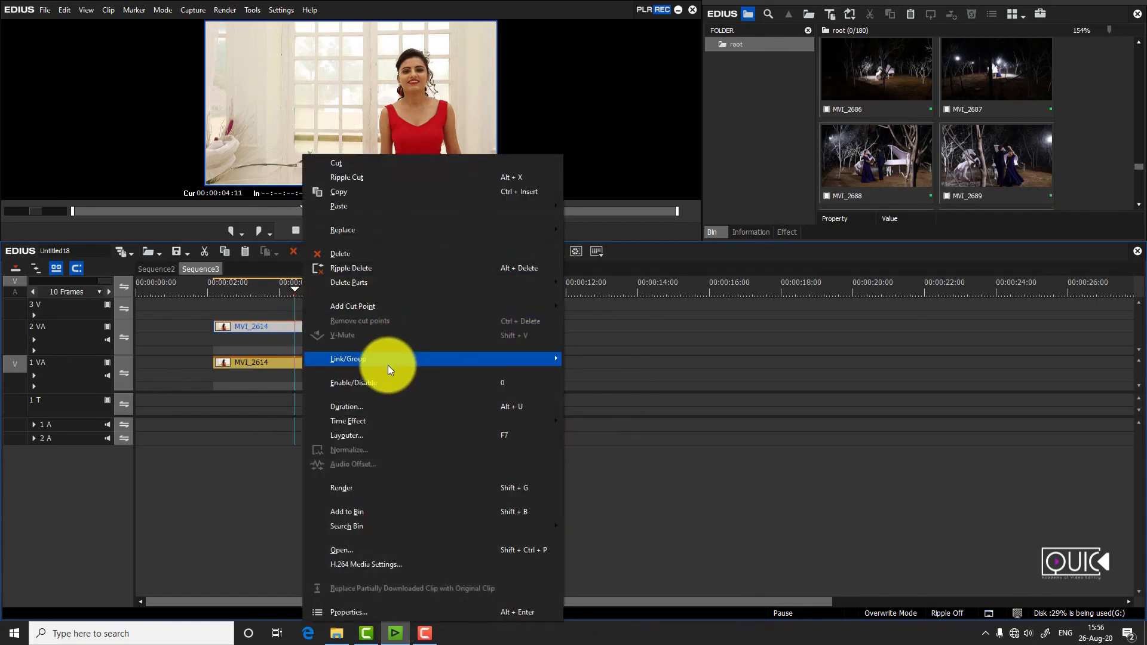
{"action": "mouse_move", "coordinate": [384, 422]}
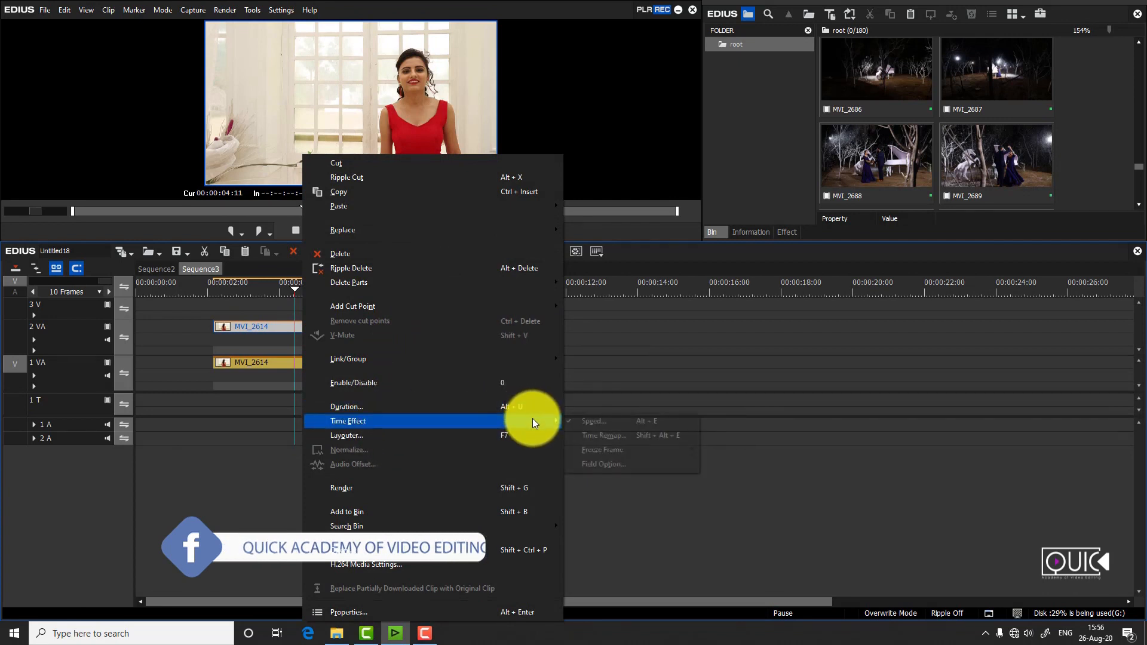
{"action": "mouse_move", "coordinate": [600, 453]}
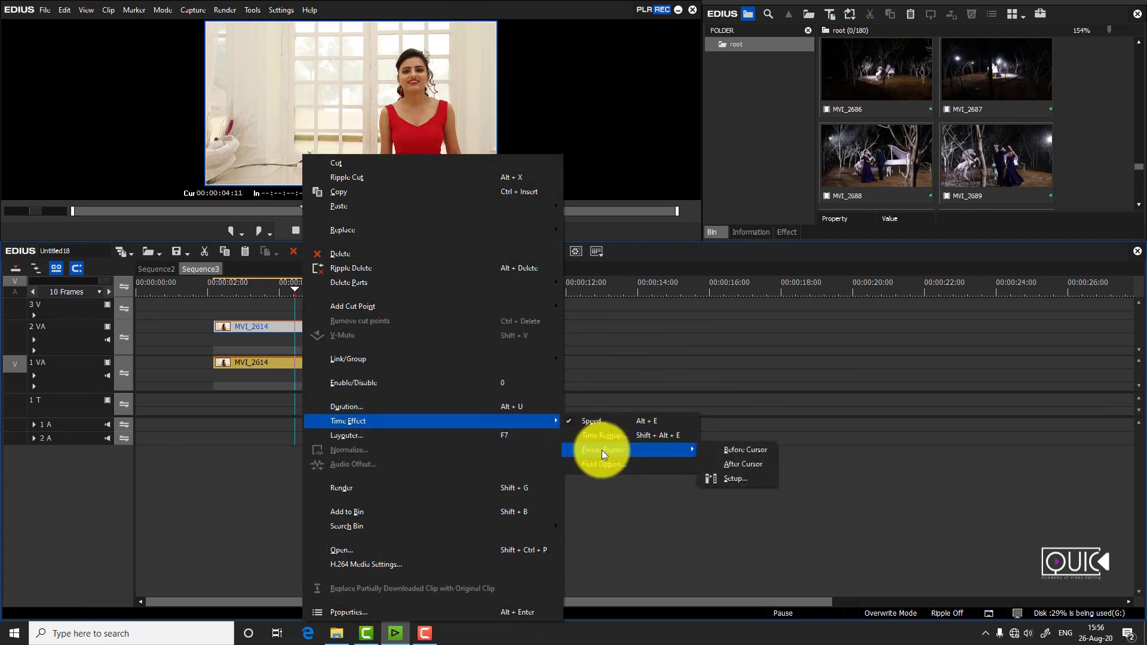
{"action": "left_click", "coordinate": [727, 463]}
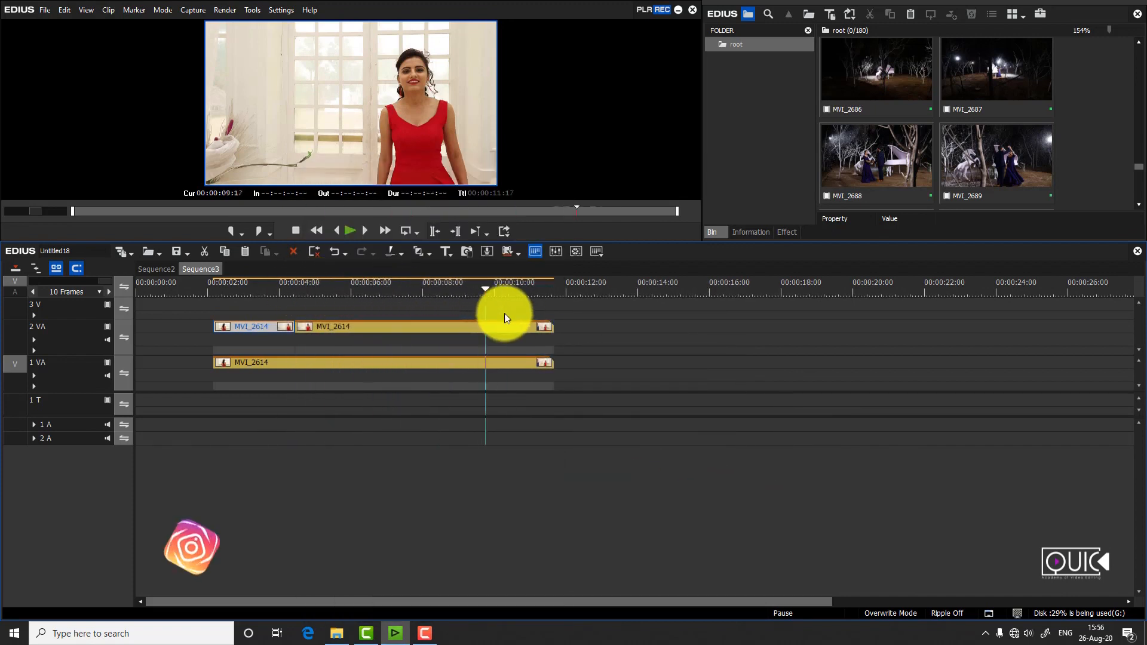
- Delete the moving segment before the freeze frame on 2 VA and enlarge the preview area
{"action": "left_click_drag", "start_coordinate": [517, 318], "coordinate": [346, 302]}
{"action": "key", "text": "Delete"}
{"action": "left_click_drag", "start_coordinate": [456, 240], "coordinate": [481, 326]}
{"action": "left_click_drag", "start_coordinate": [393, 377], "coordinate": [298, 393]}
{"action": "left_click", "coordinate": [321, 411]}
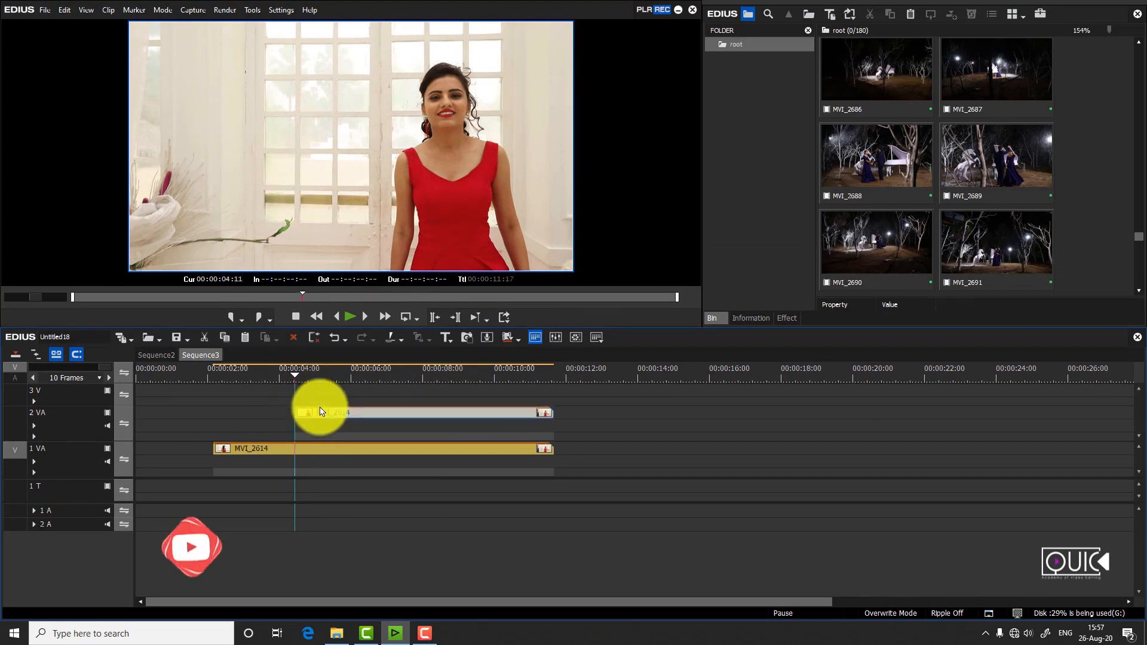
- Split the 1 VA clip at 00:00:04:11, shifting its second part to about 00:00:08:20, and trim the 2 VA freeze clip to end there
{"action": "left_click", "coordinate": [316, 457]}
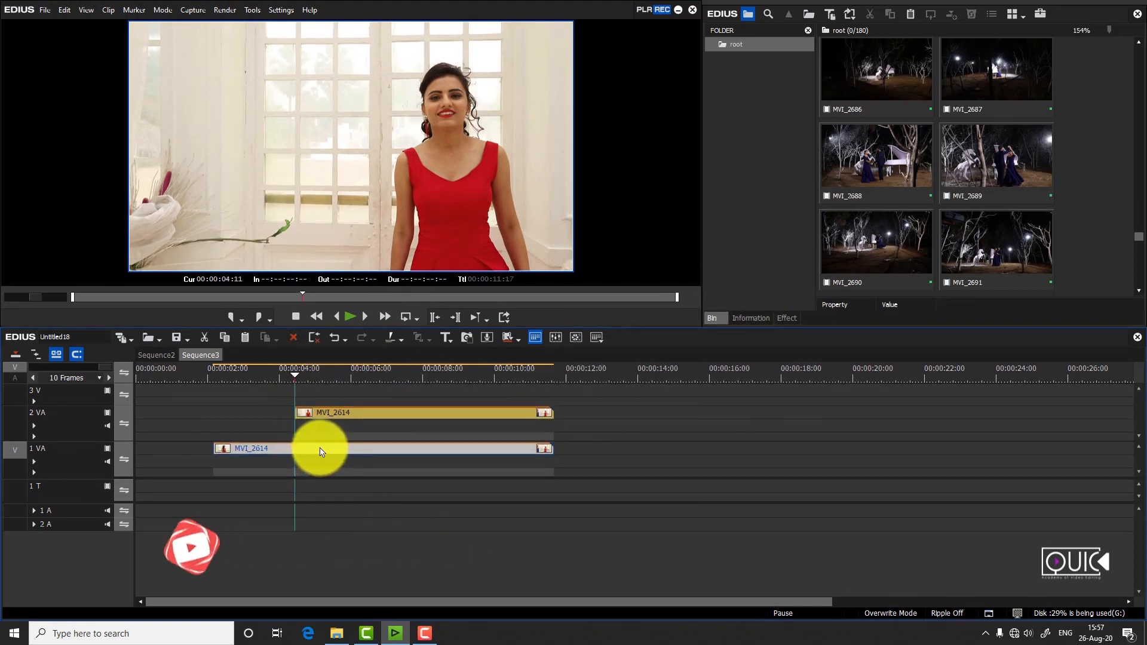
{"action": "key", "text": "c"}
{"action": "left_click_drag", "start_coordinate": [327, 449], "coordinate": [478, 455]}
{"action": "left_click_drag", "start_coordinate": [552, 413], "coordinate": [454, 436]}
- Play the sequence from 00:00:02:20 to check the freeze frame between the two moving parts
{"action": "left_click", "coordinate": [236, 373]}
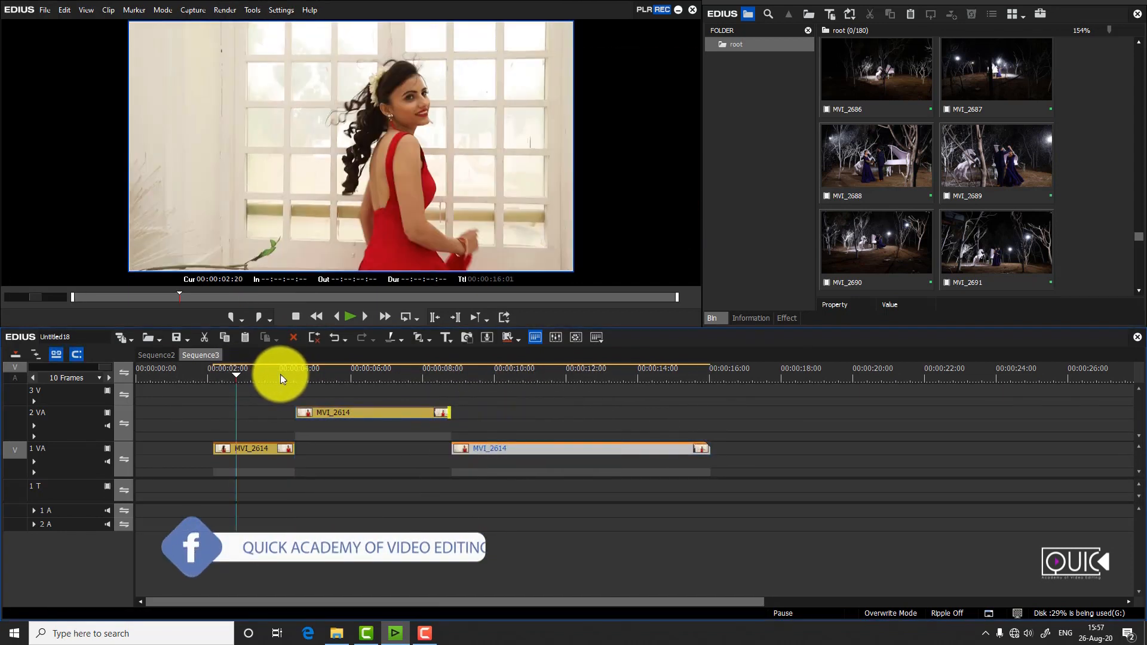
{"action": "key", "text": "space"}
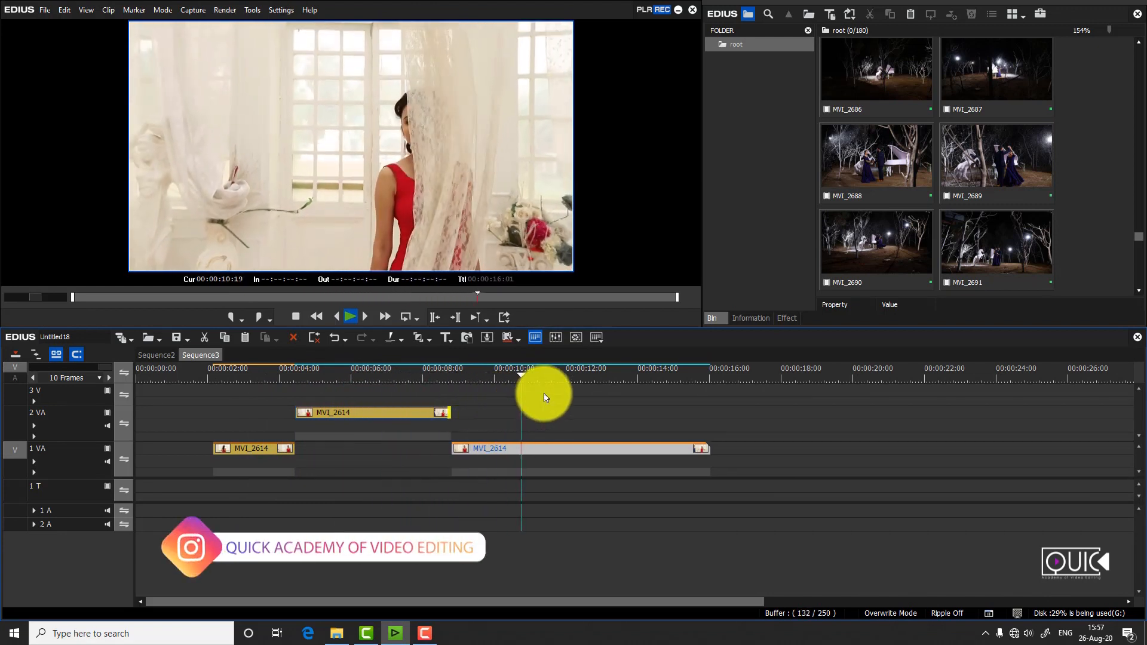
{"action": "left_click", "coordinate": [306, 373]}
- Copy the 2 VA freeze clip into the gap on track 1 VA and disable that copy
{"action": "left_click", "coordinate": [361, 412]}
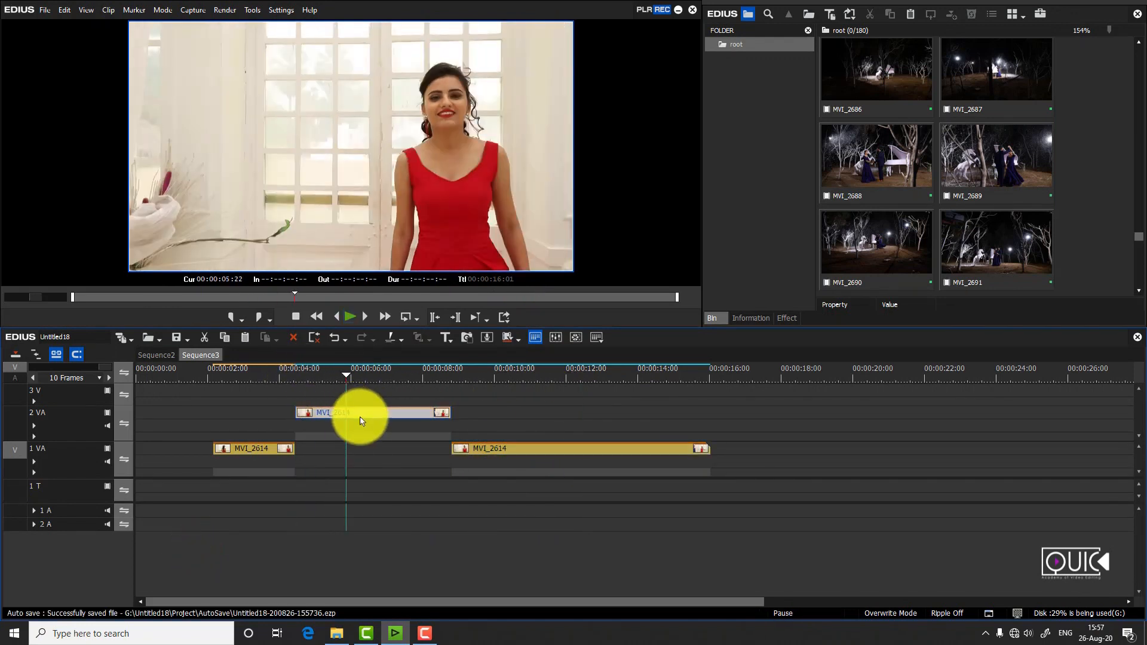
{"action": "left_click_drag", "start_coordinate": [376, 416], "coordinate": [384, 453]}
{"action": "left_click_drag", "start_coordinate": [296, 375], "coordinate": [344, 379]}
{"action": "left_click", "coordinate": [371, 414]}
{"action": "left_click", "coordinate": [371, 448]}
{"action": "left_click", "coordinate": [371, 414]}
{"action": "left_click", "coordinate": [372, 454]}
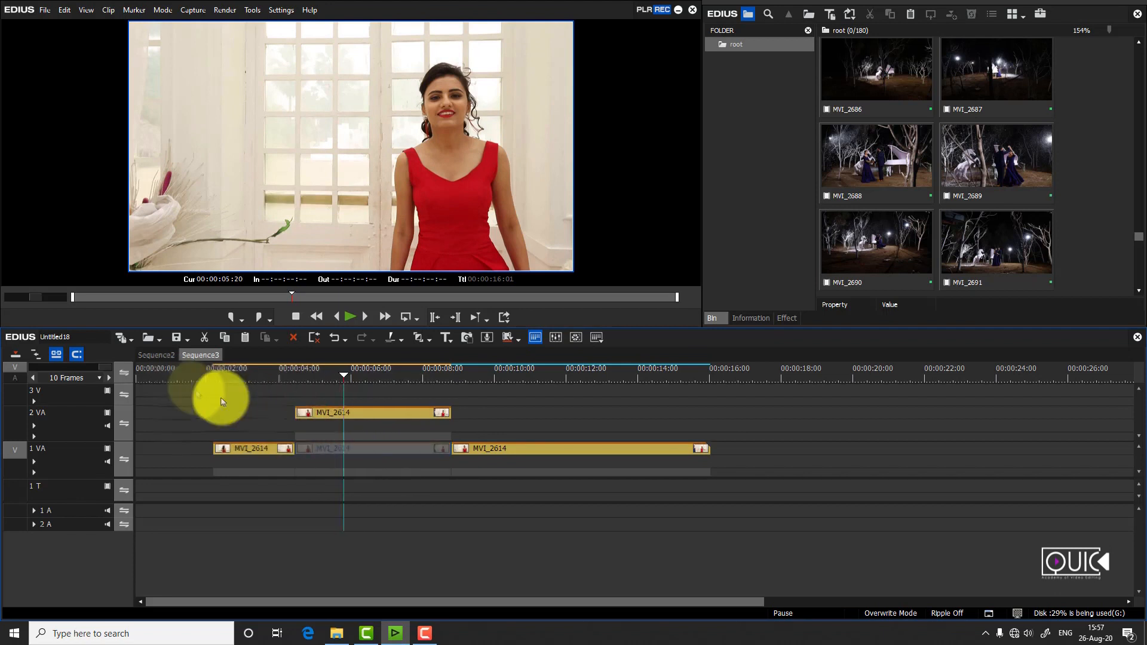
- Apply the Mask video filter to the 2 VA freeze clip and open its settings with the cursor at 00:00:04:16
{"action": "left_click", "coordinate": [367, 414]}
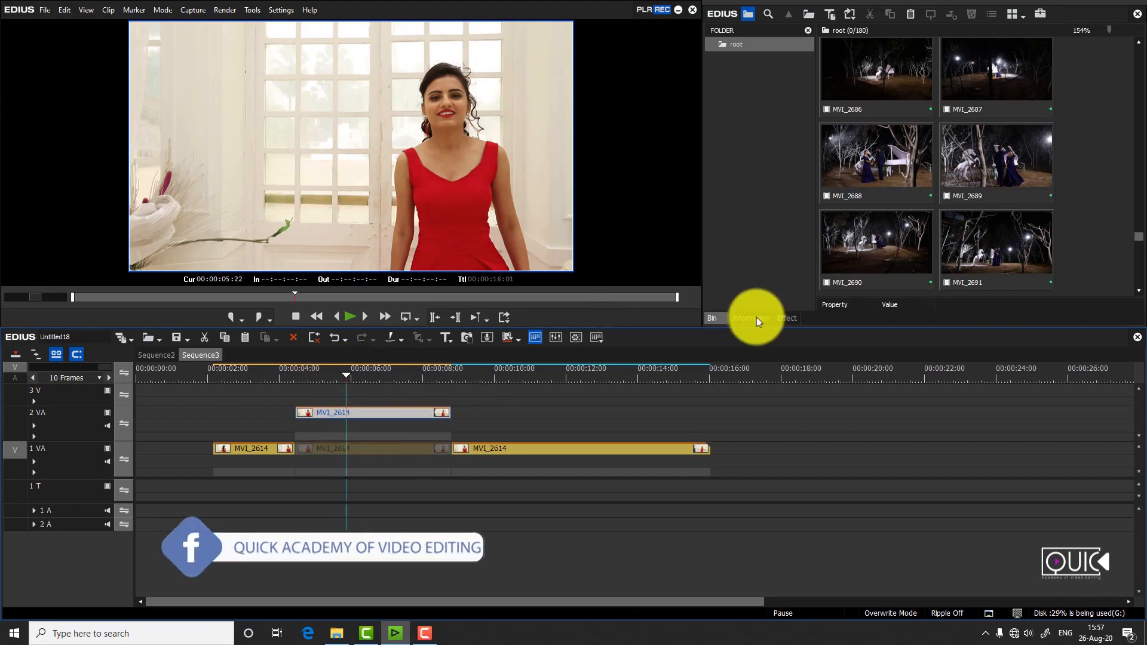
{"action": "left_click", "coordinate": [786, 318]}
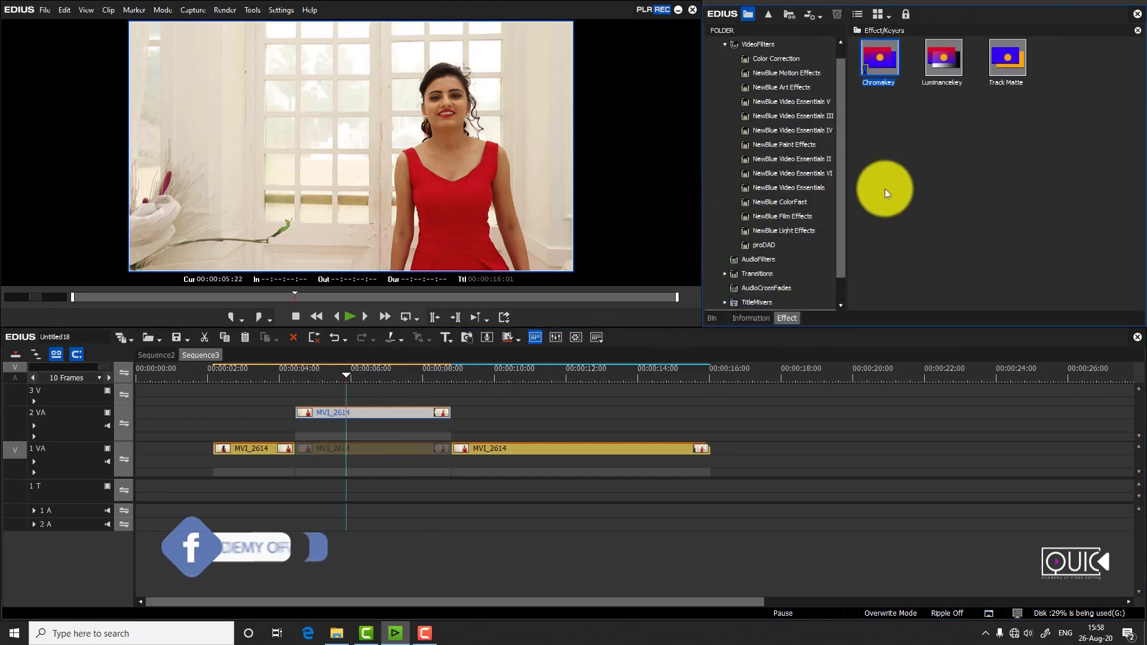
{"action": "scroll", "coordinate": [841, 187], "scroll_direction": "up", "scroll_amount": 1}
{"action": "left_click", "coordinate": [765, 58]}
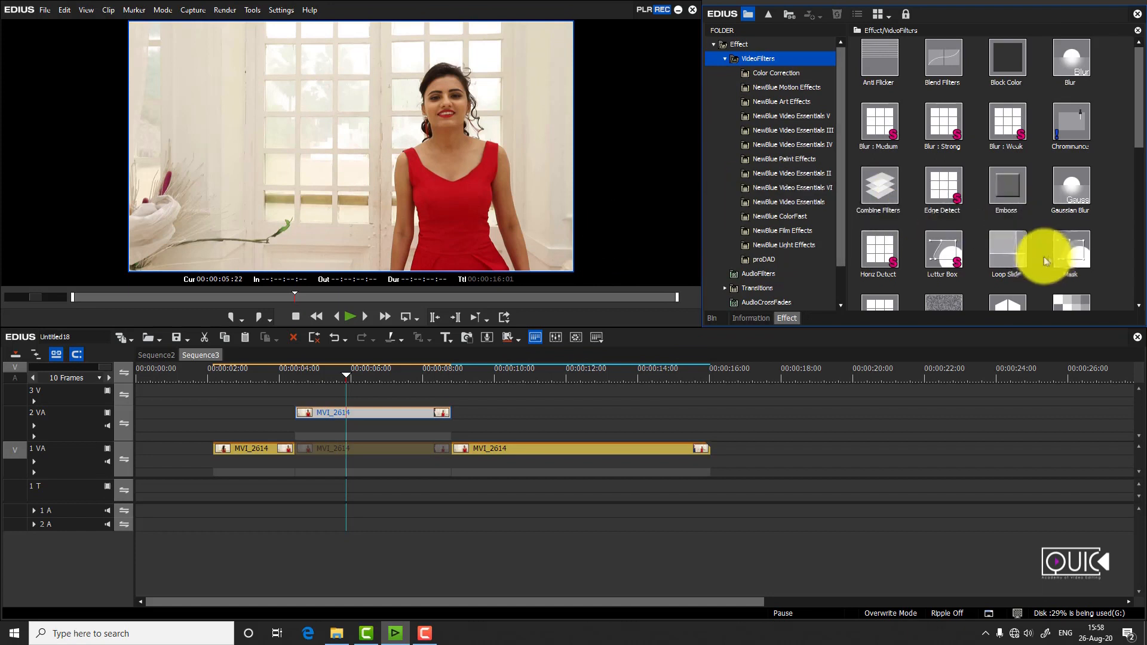
{"action": "left_click", "coordinate": [1084, 249]}
{"action": "left_click_drag", "start_coordinate": [1077, 246], "coordinate": [410, 411]}
{"action": "left_click", "coordinate": [301, 376]}
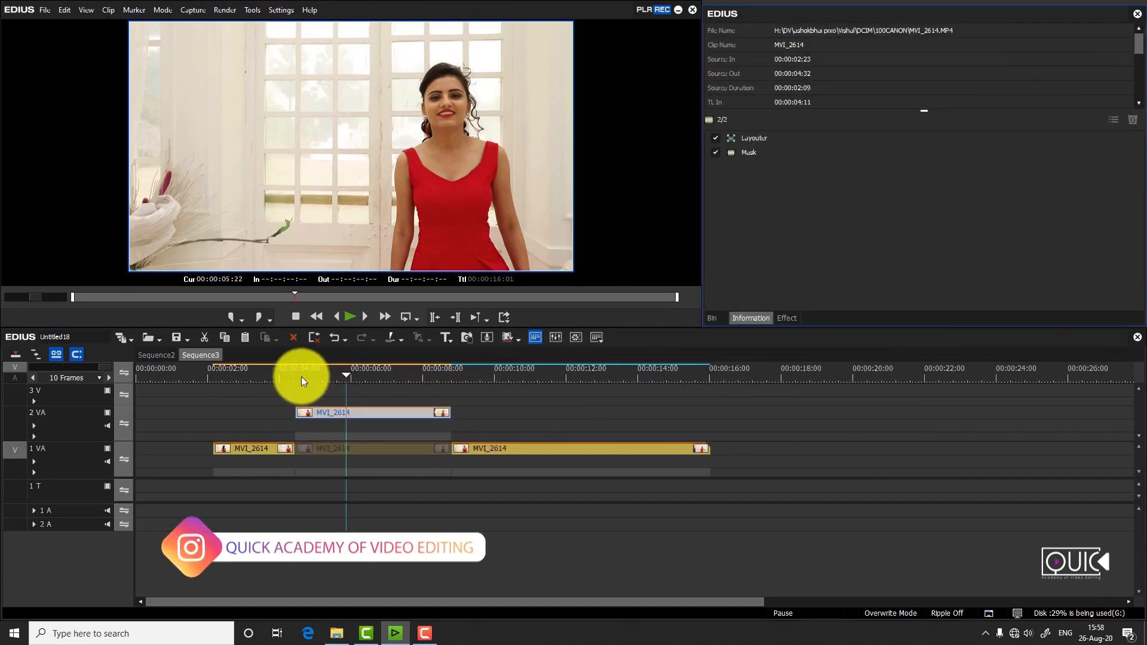
{"action": "scroll", "coordinate": [360, 405], "scroll_direction": "up", "scroll_amount": 1}
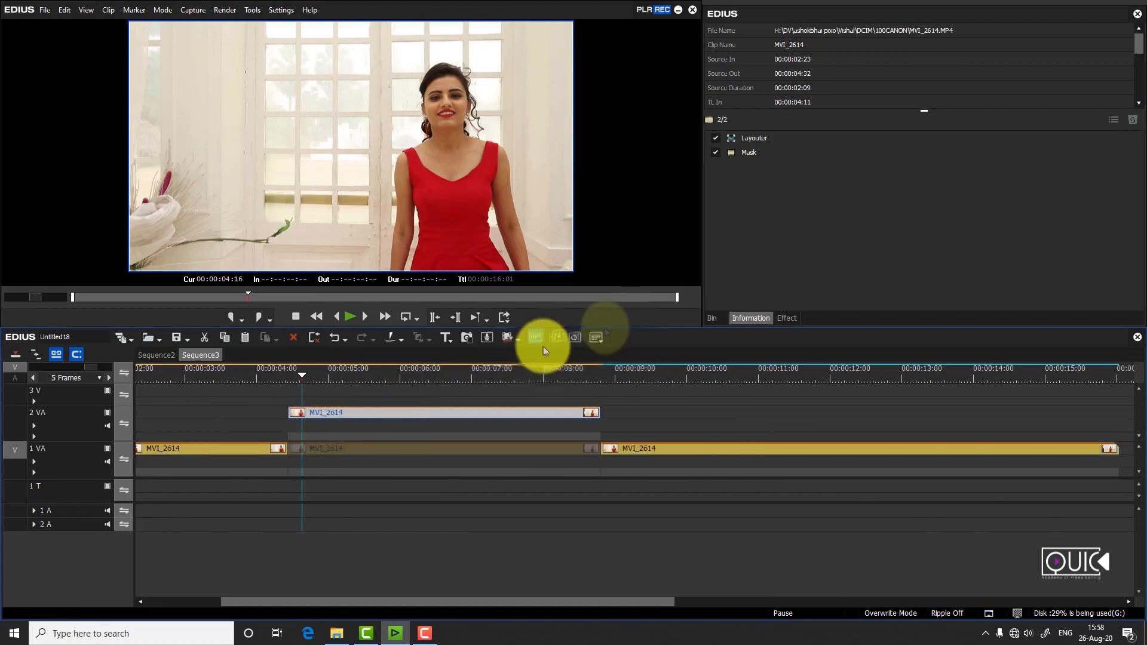
{"action": "double_click", "coordinate": [748, 154]}
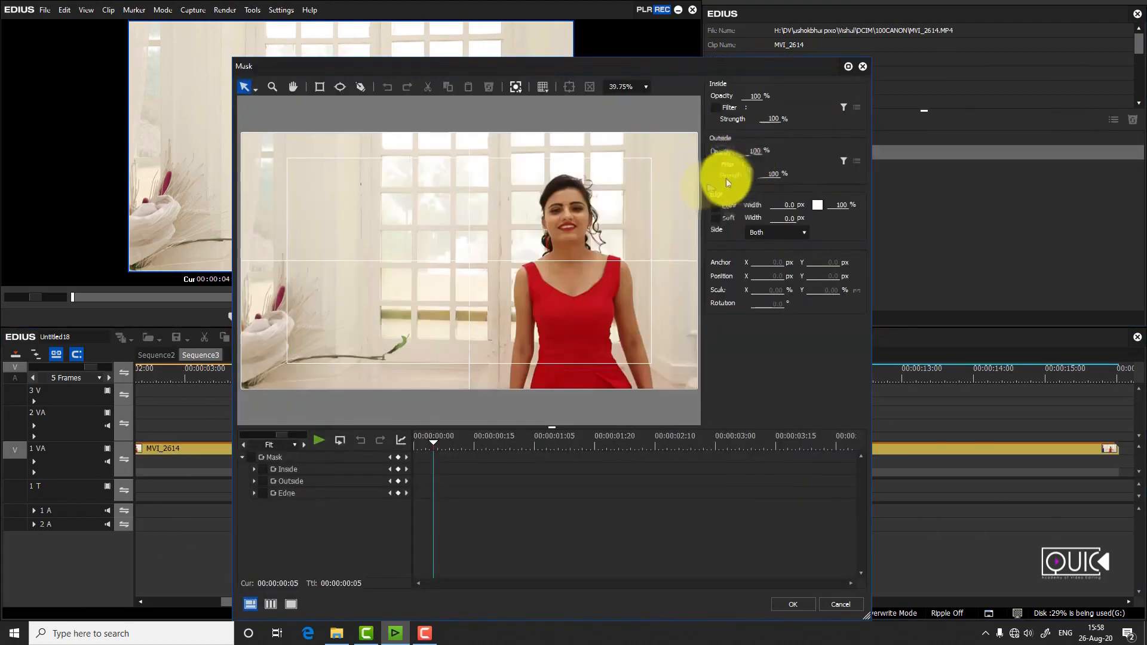
- Start a freeform mask path at the frame's lower edge and trace the woman's outer arm up to the first shoulder
{"action": "left_click", "coordinate": [646, 87]}
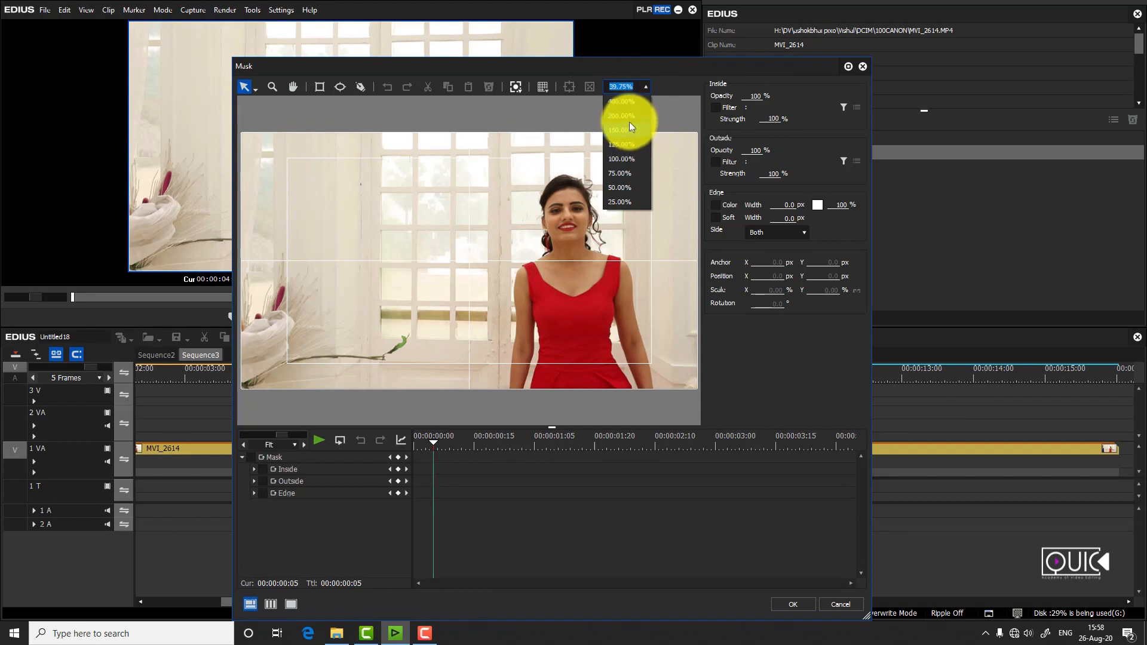
{"action": "left_click", "coordinate": [628, 121]}
{"action": "left_click", "coordinate": [293, 87]}
{"action": "left_click_drag", "start_coordinate": [602, 313], "coordinate": [484, 365]}
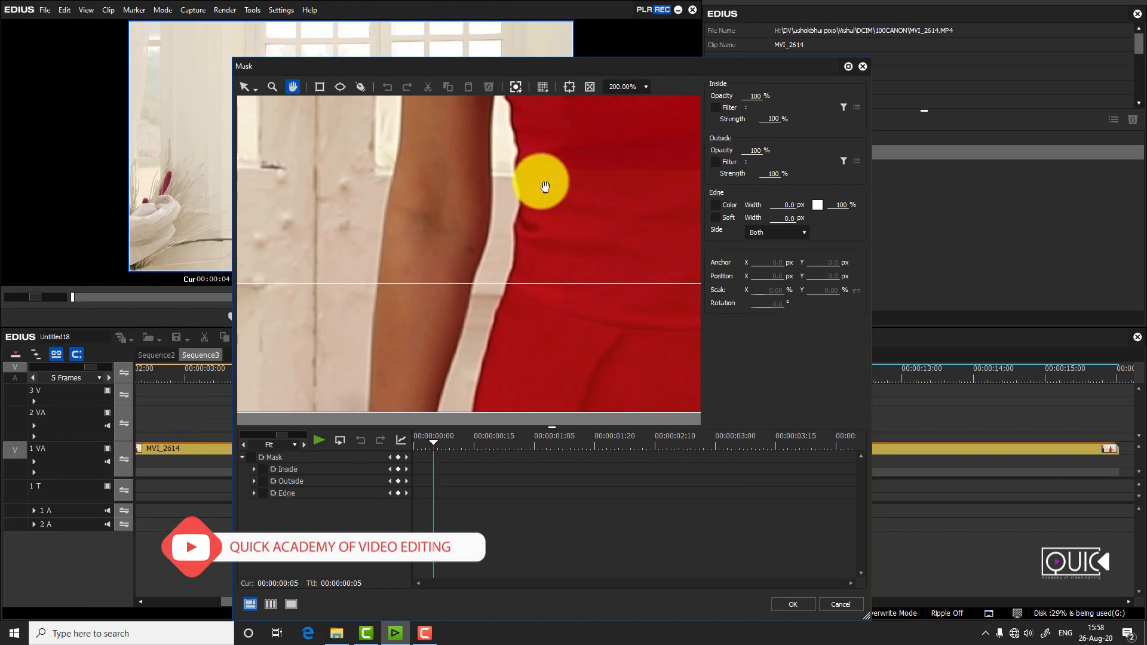
{"action": "left_click", "coordinate": [360, 86]}
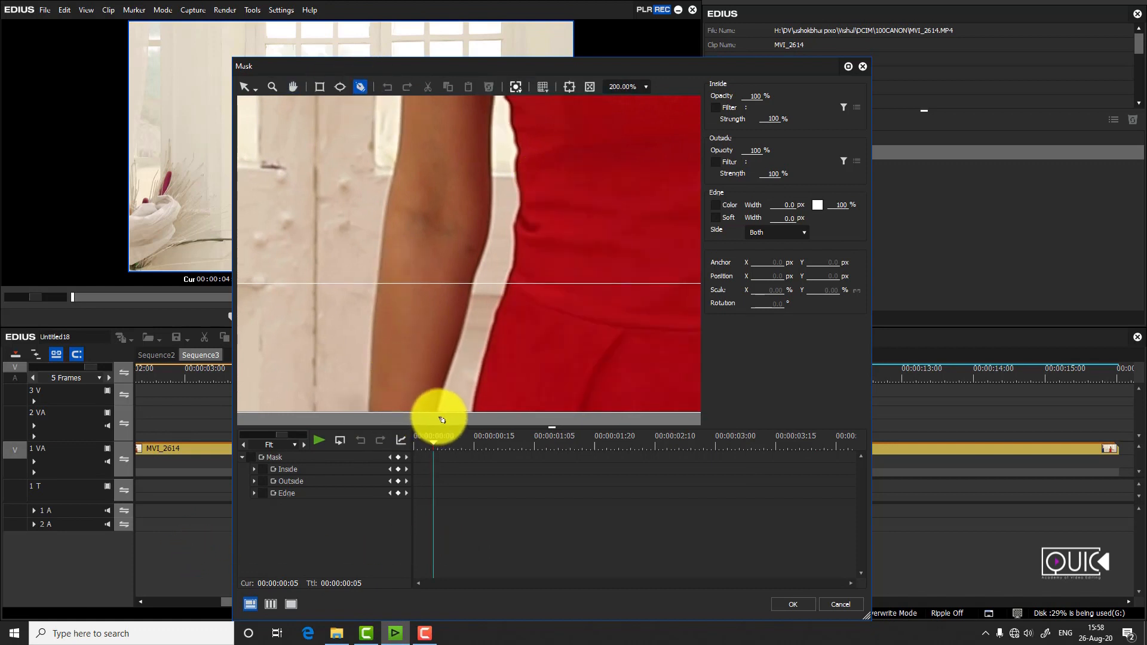
{"action": "left_click", "coordinate": [368, 411]}
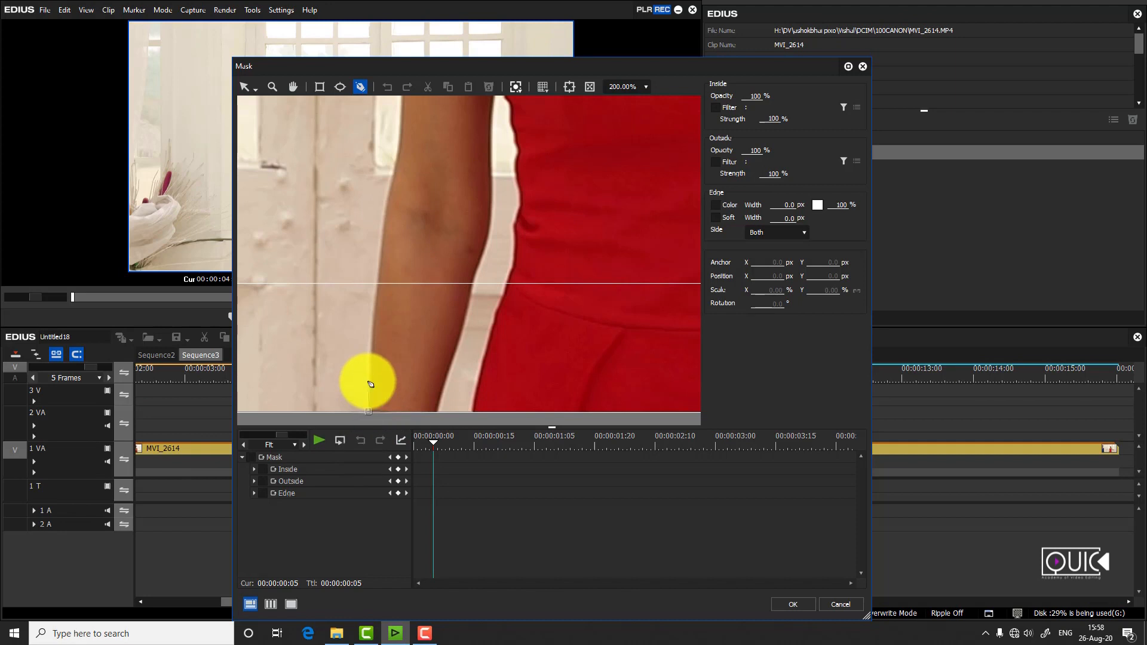
{"action": "left_click", "coordinate": [370, 375]}
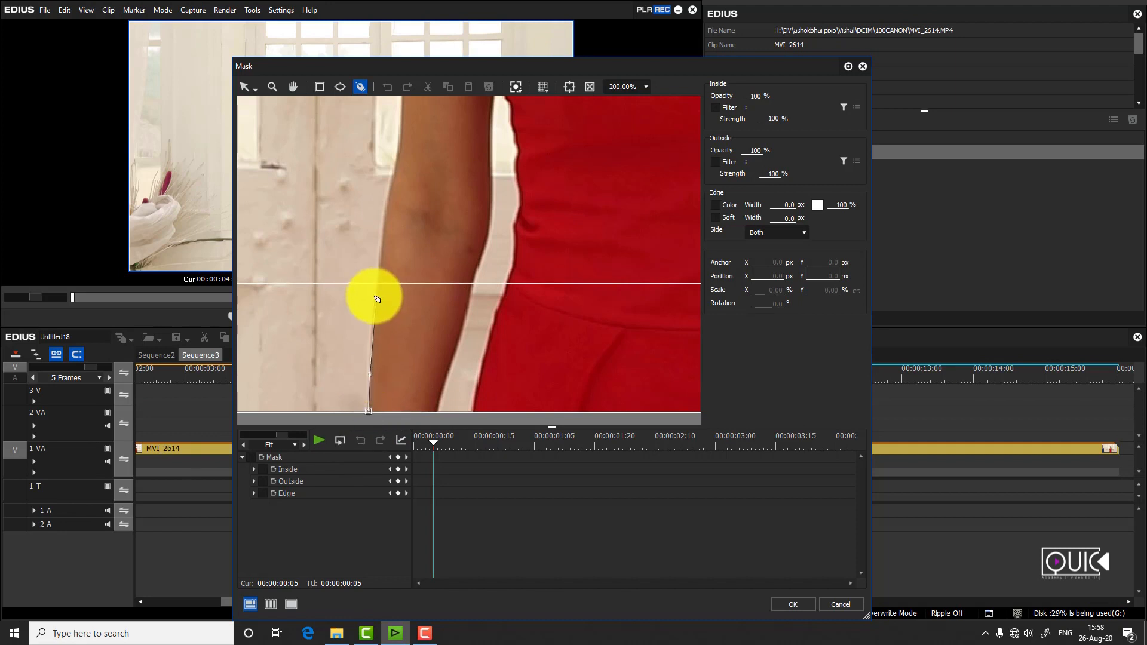
{"action": "left_click", "coordinate": [374, 294]}
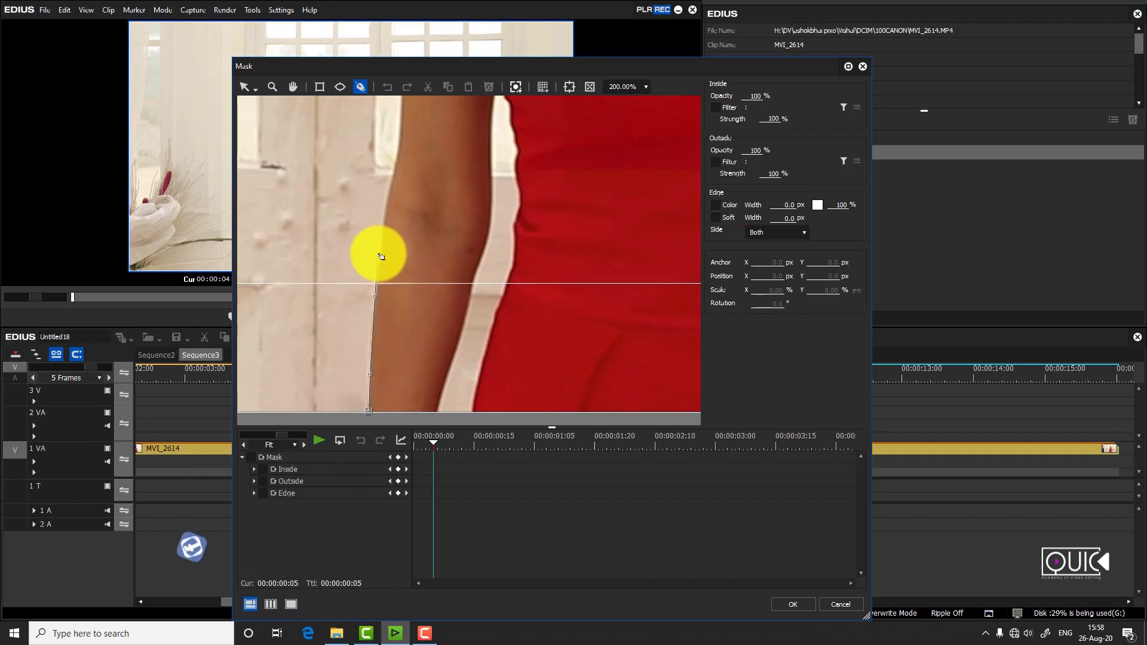
{"action": "left_click", "coordinate": [385, 212]}
{"action": "left_click", "coordinate": [393, 176]}
{"action": "left_click", "coordinate": [399, 148]}
{"action": "left_click_drag", "start_coordinate": [404, 102], "coordinate": [400, 304]}
{"action": "left_click", "coordinate": [400, 294]}
{"action": "left_click", "coordinate": [397, 213]}
{"action": "left_click", "coordinate": [387, 153]}
{"action": "left_click", "coordinate": [386, 108]}
{"action": "left_click_drag", "start_coordinate": [392, 115], "coordinate": [410, 349]}
{"action": "left_click", "coordinate": [386, 282]}
{"action": "left_click", "coordinate": [392, 255]}
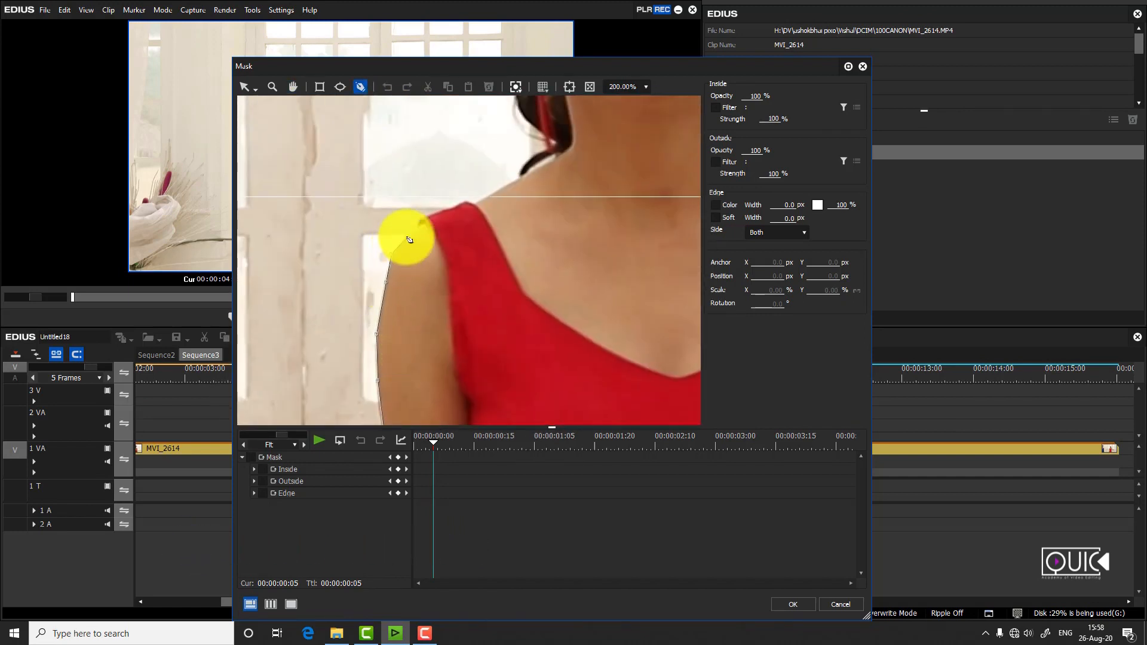
- Continue the mask path from the first shoulder along the neck and up the hair beside the face
{"action": "left_click", "coordinate": [515, 184]}
{"action": "left_click", "coordinate": [534, 172]}
{"action": "left_click", "coordinate": [557, 157]}
{"action": "left_click", "coordinate": [557, 144]}
{"action": "left_click", "coordinate": [525, 127]}
{"action": "left_click", "coordinate": [516, 106]}
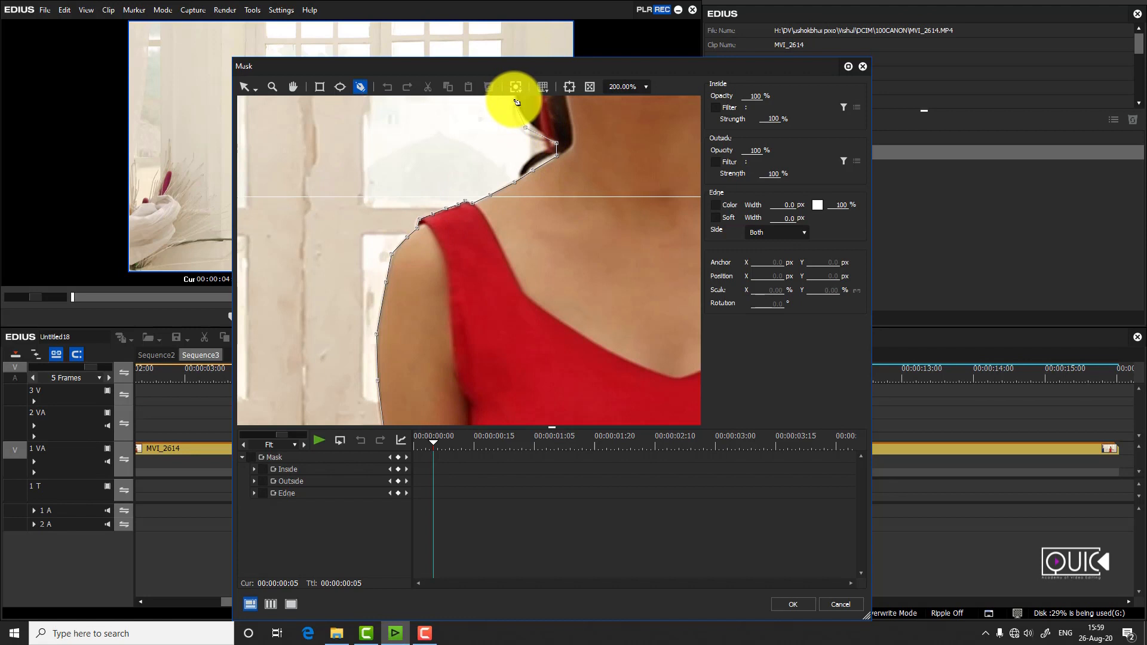
{"action": "left_click_drag", "start_coordinate": [513, 102], "coordinate": [467, 341]}
{"action": "left_click", "coordinate": [470, 318]}
{"action": "left_click", "coordinate": [478, 184]}
{"action": "left_click", "coordinate": [458, 136]}
- Continue the mask path over the top of the woman's head to the hair on the far side
{"action": "left_click_drag", "start_coordinate": [535, 151], "coordinate": [487, 326]}
{"action": "left_click", "coordinate": [436, 256]}
{"action": "left_click", "coordinate": [489, 192]}
{"action": "left_click", "coordinate": [546, 178]}
{"action": "left_click", "coordinate": [618, 202]}
{"action": "left_click", "coordinate": [639, 227]}
{"action": "left_click", "coordinate": [665, 307]}
{"action": "left_click", "coordinate": [679, 340]}
- Trace the mask path down the curled hair and past the ear to the base of the neck
{"action": "left_click_drag", "start_coordinate": [687, 353], "coordinate": [436, 158]}
{"action": "left_click", "coordinate": [459, 193]}
{"action": "left_click", "coordinate": [453, 222]}
{"action": "left_click", "coordinate": [425, 276]}
{"action": "left_click", "coordinate": [408, 267]}
{"action": "left_click", "coordinate": [391, 315]}
{"action": "left_click", "coordinate": [395, 350]}
- Extend the mask path across the second shoulder and down the outer upper arm
{"action": "left_click", "coordinate": [426, 369]}
{"action": "left_click", "coordinate": [505, 392]}
{"action": "left_click", "coordinate": [534, 395]}
{"action": "left_click", "coordinate": [569, 402]}
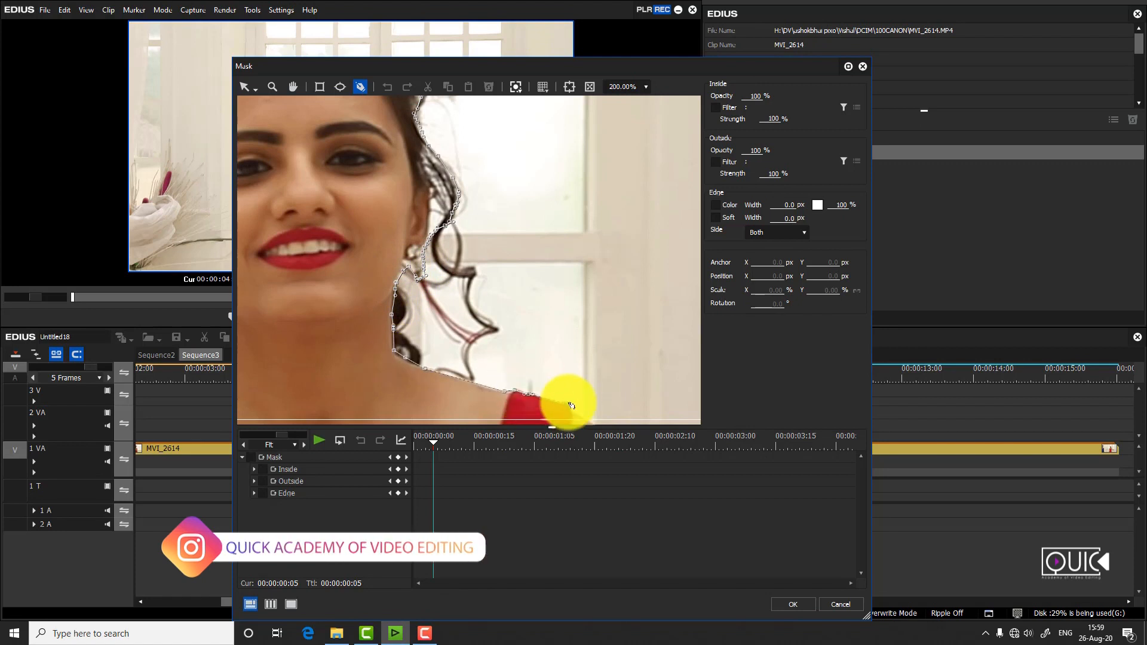
{"action": "left_click_drag", "start_coordinate": [622, 378], "coordinate": [522, 154]}
{"action": "left_click", "coordinate": [505, 212]}
{"action": "left_click", "coordinate": [516, 233]}
{"action": "left_click", "coordinate": [529, 270]}
{"action": "left_click", "coordinate": [540, 410]}
- Continue the mask path down the outer edge of the woman's second arm to the bottom edge of the frame
{"action": "left_click_drag", "start_coordinate": [562, 410], "coordinate": [541, 98]}
{"action": "left_click", "coordinate": [512, 174]}
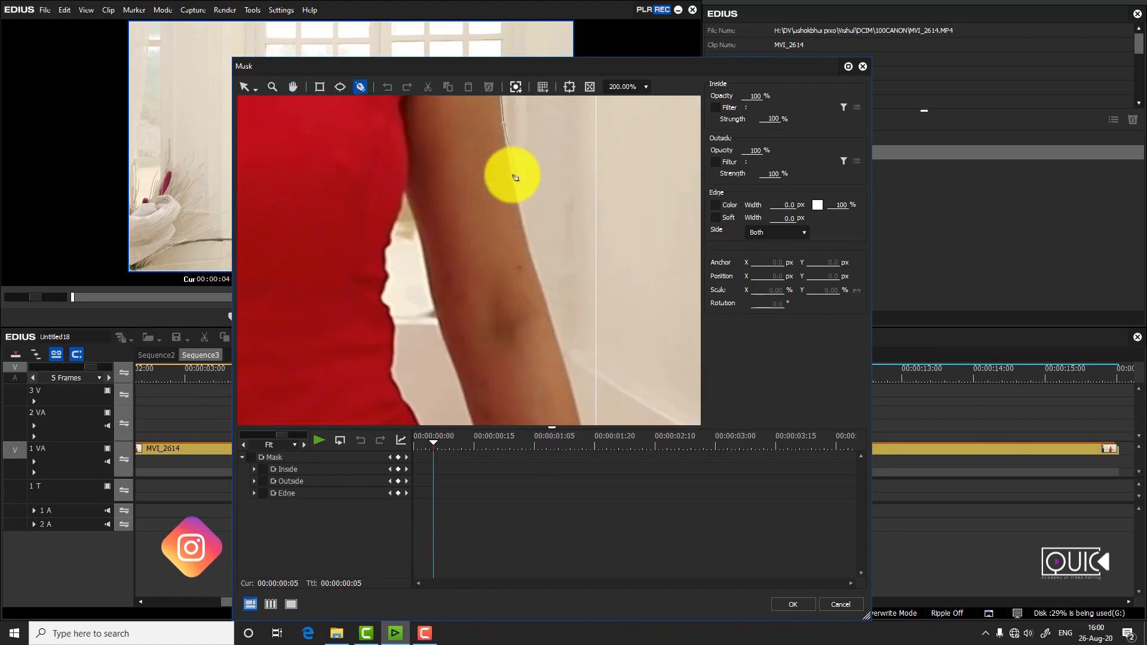
{"action": "left_click", "coordinate": [573, 396]}
{"action": "left_click_drag", "start_coordinate": [587, 409], "coordinate": [541, 109]}
{"action": "left_click", "coordinate": [534, 181]}
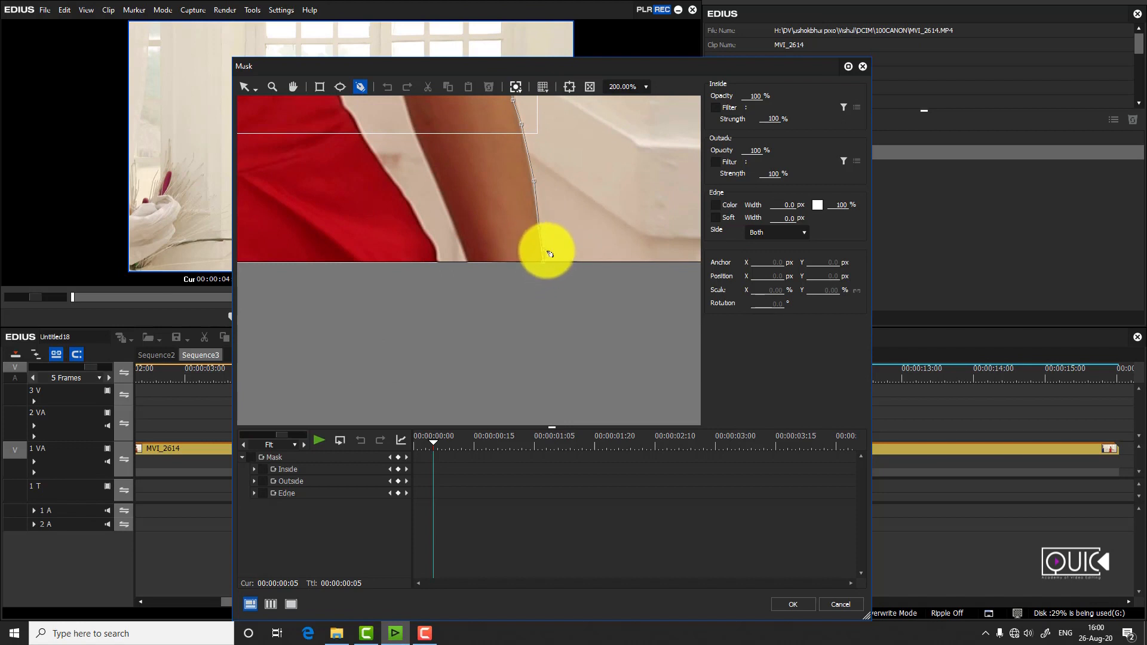
- Run the mask path along the bottom edge of the frame and close it at its starting point beside the first arm
{"action": "key", "text": "space"}
{"action": "left_click_drag", "start_coordinate": [353, 289], "coordinate": [292, 246]}
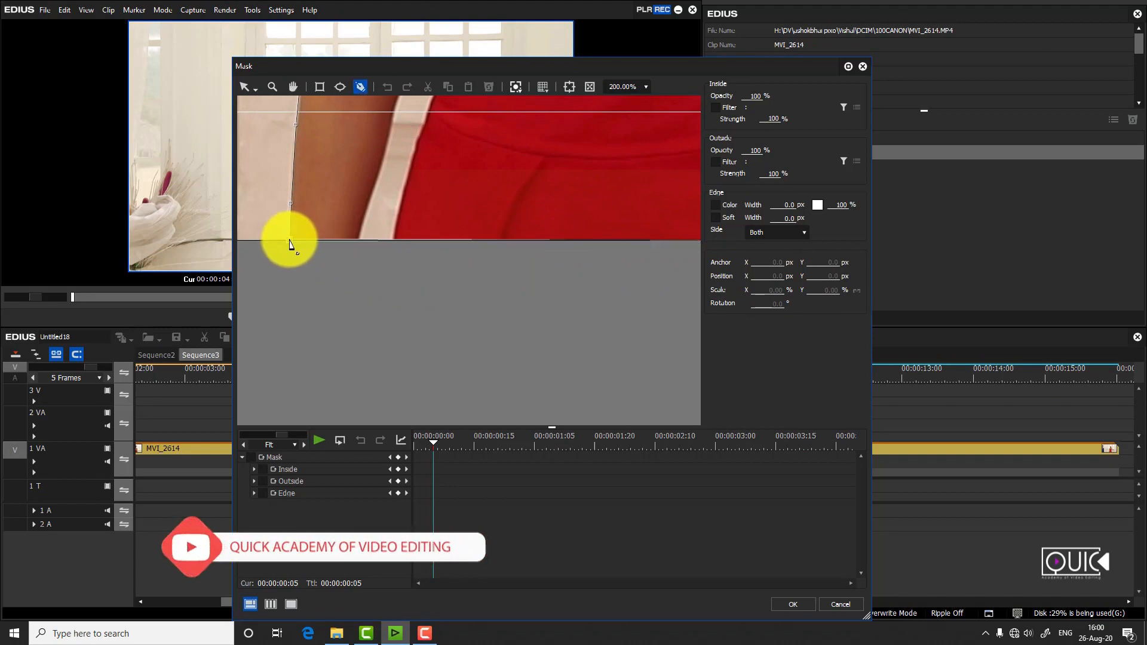
{"action": "left_click", "coordinate": [290, 241]}
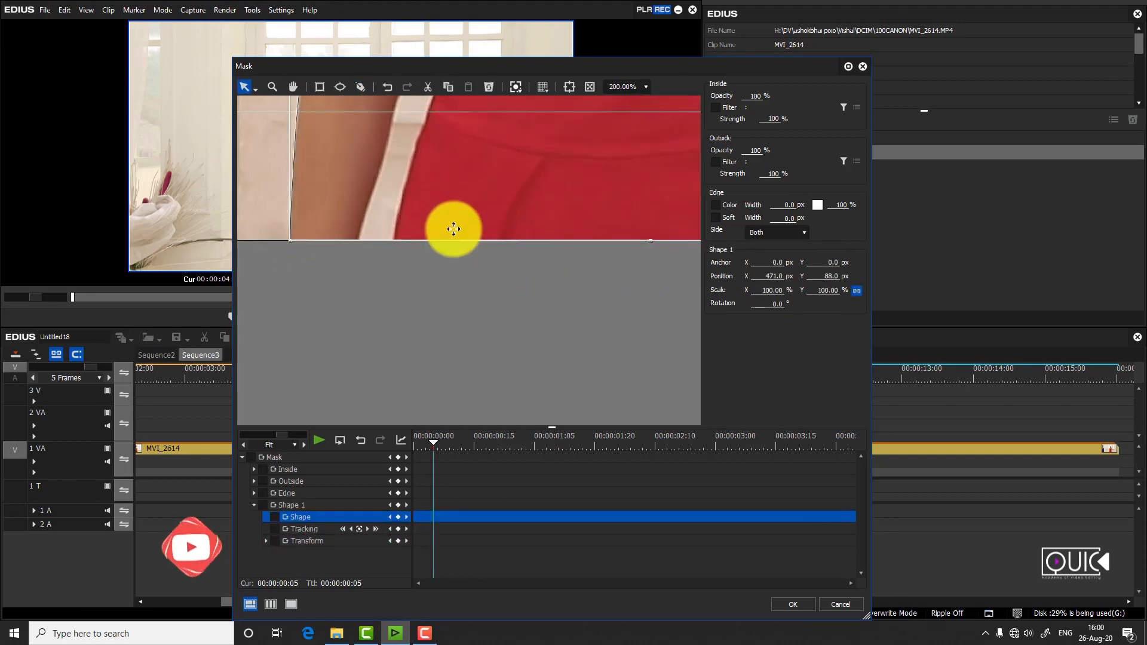
- View the whole mask shape at 50% zoom and set the mask's outside opacity to 0%
{"action": "left_click", "coordinate": [646, 87]}
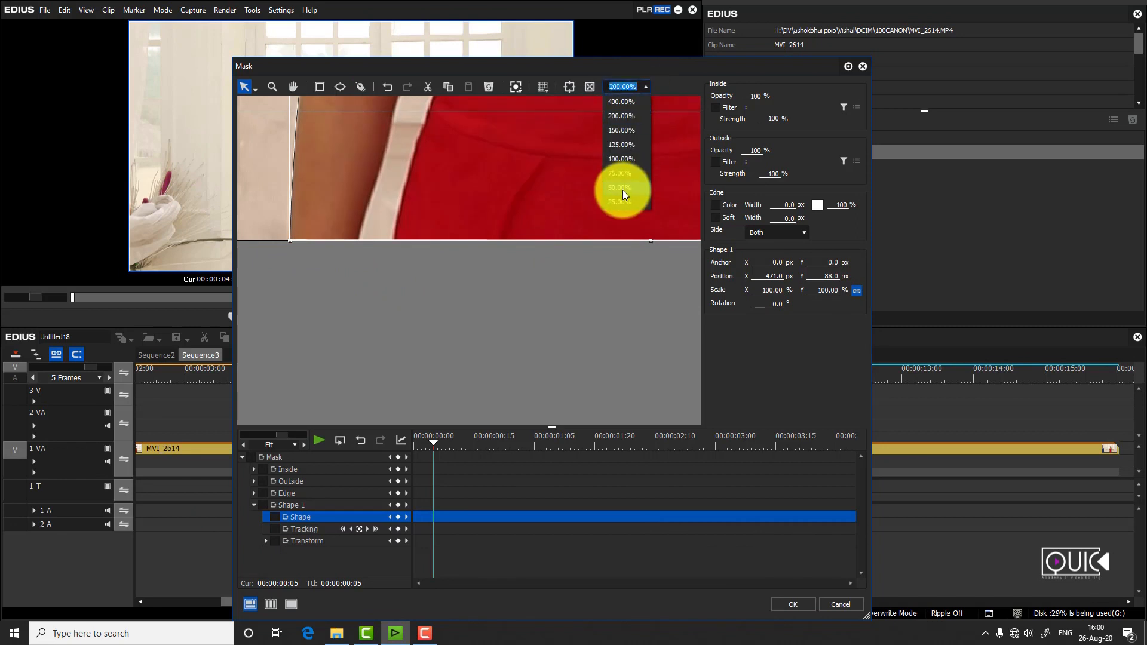
{"action": "left_click", "coordinate": [622, 187]}
{"action": "left_click", "coordinate": [292, 88]}
{"action": "left_click_drag", "start_coordinate": [347, 154], "coordinate": [343, 278]}
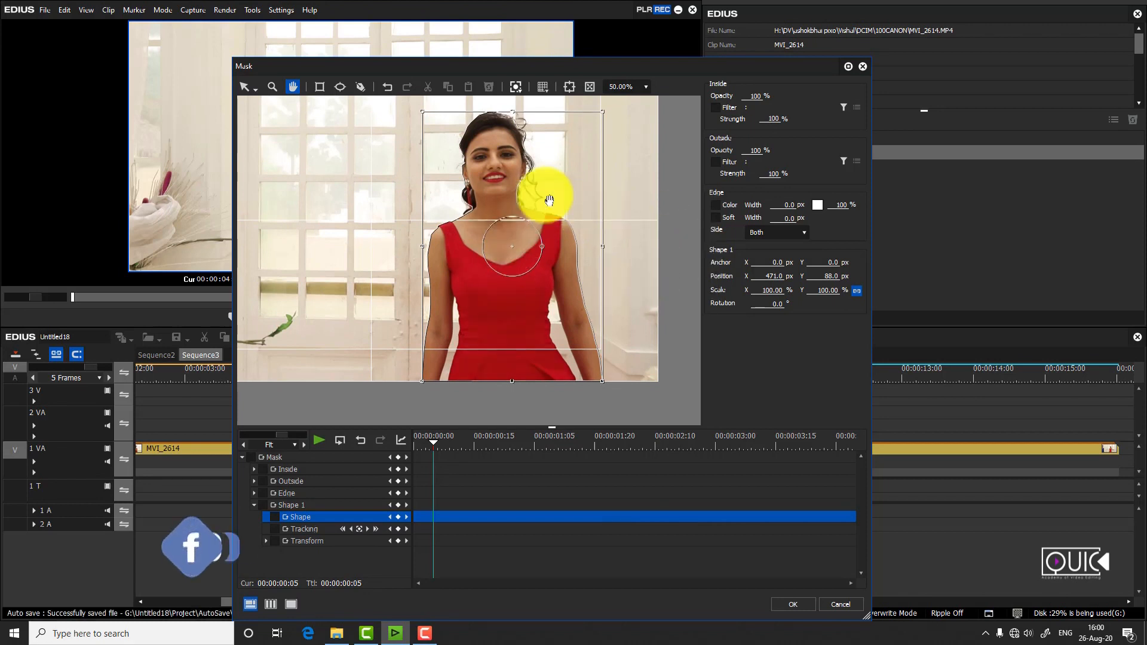
{"action": "double_click", "coordinate": [748, 150]}
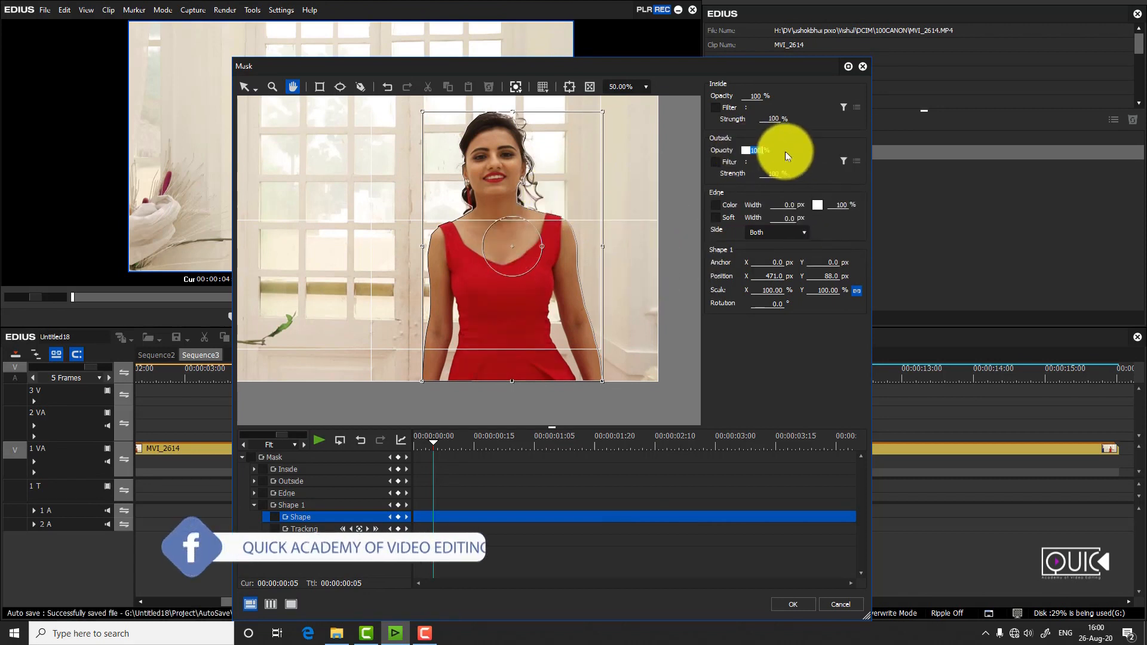
{"action": "type", "text": "0"}
{"action": "left_click_drag", "start_coordinate": [550, 69], "coordinate": [540, 298]}
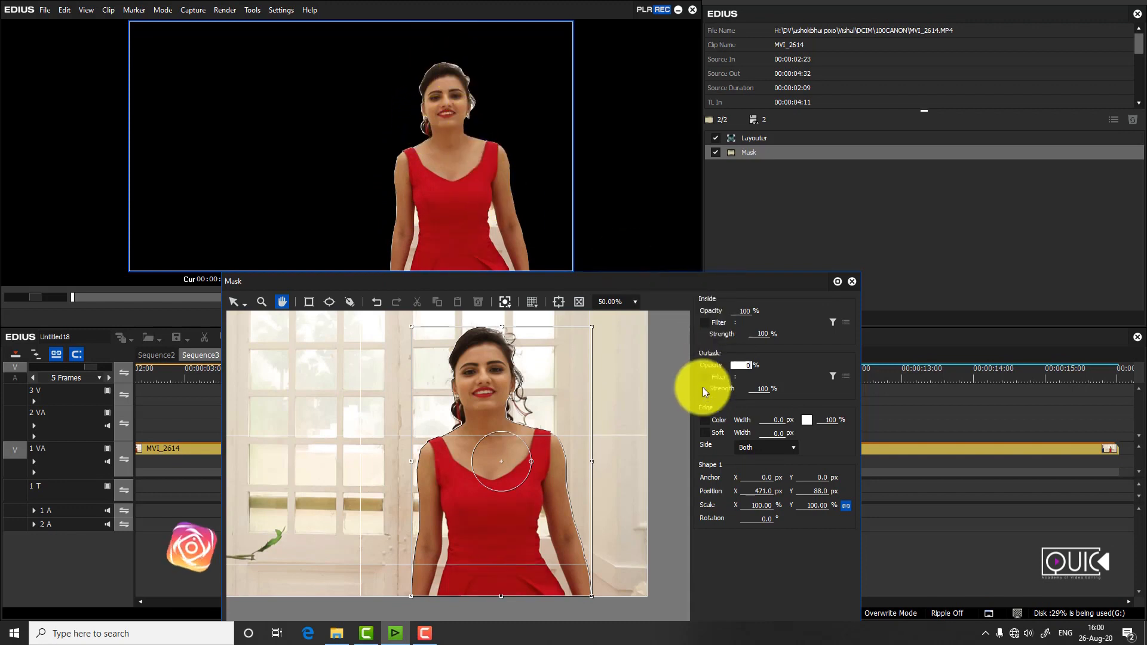
- Enable a white colour edge on the mask with a width of 15 px and apply the mask settings
{"action": "left_click", "coordinate": [731, 421]}
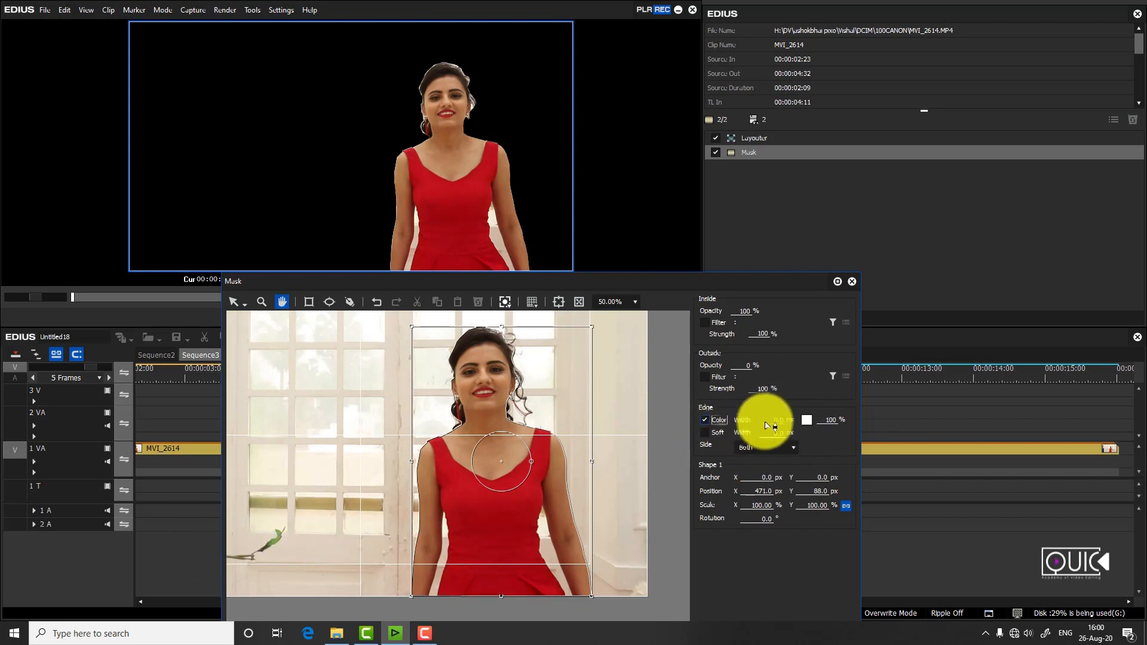
{"action": "left_click", "coordinate": [772, 422]}
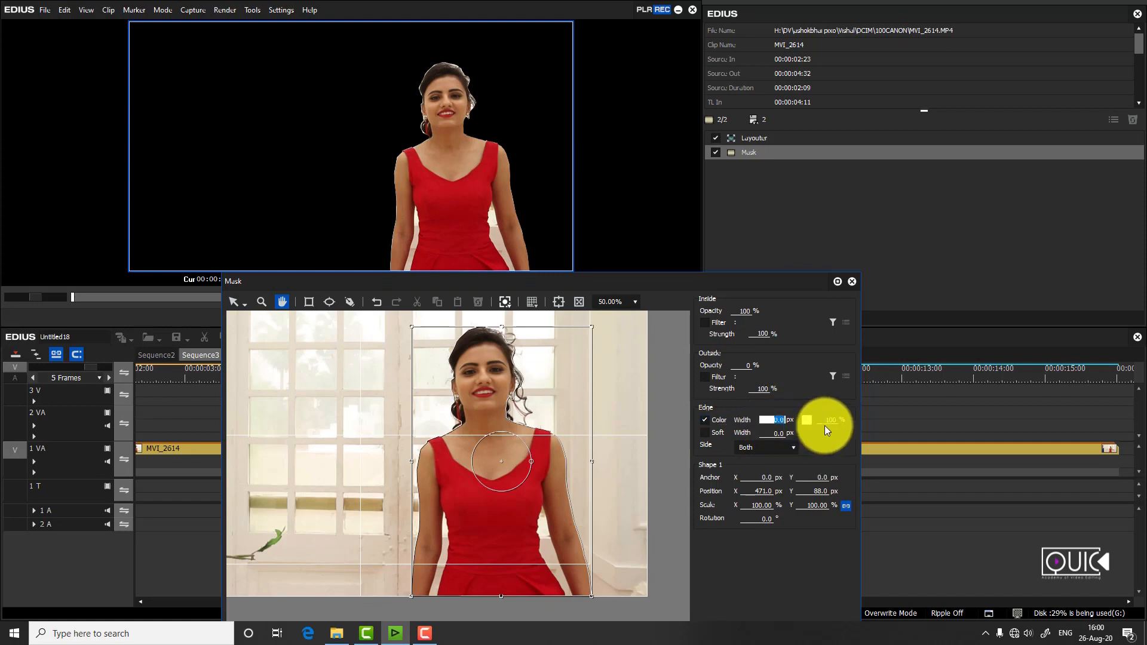
{"action": "type", "text": "15"}
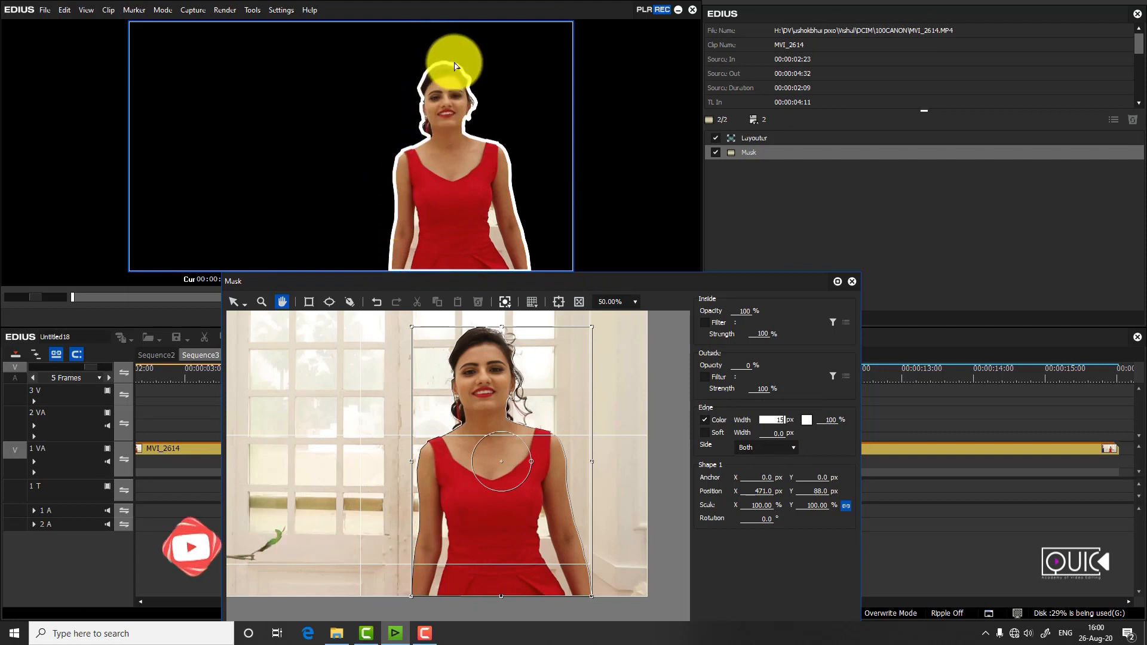
{"action": "mouse_move", "coordinate": [530, 281]}
{"action": "left_mouse_down"}
{"action": "mouse_move", "coordinate": [534, 366]}
{"action": "mouse_move", "coordinate": [518, 280]}
{"action": "left_mouse_up"}
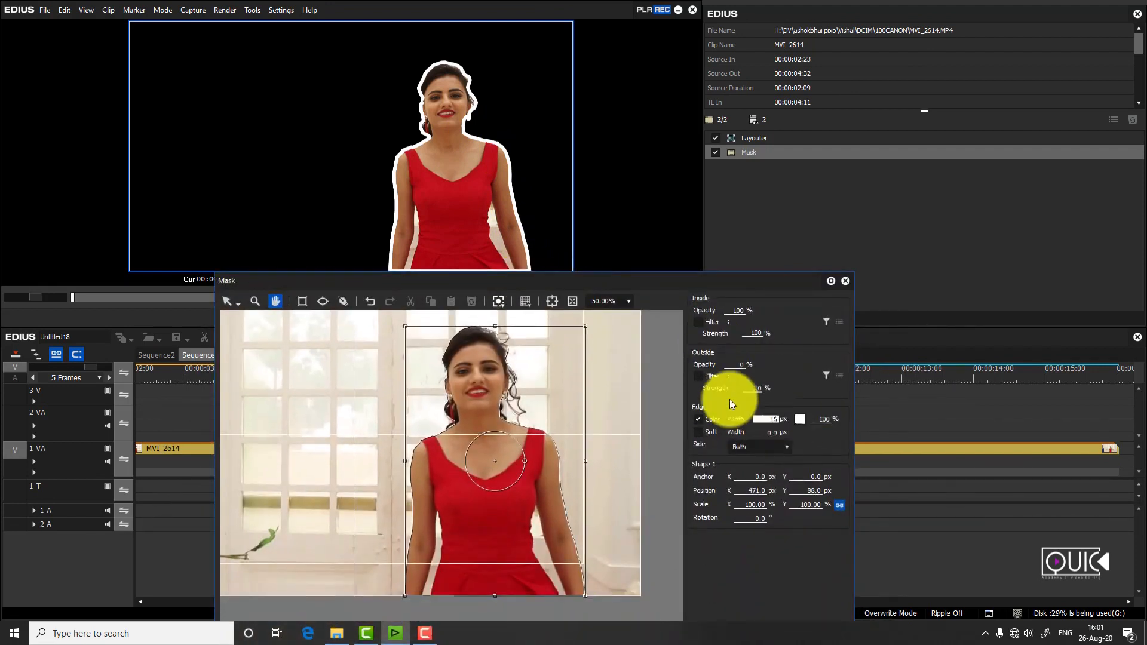
{"action": "left_click_drag", "start_coordinate": [616, 286], "coordinate": [907, 57]}
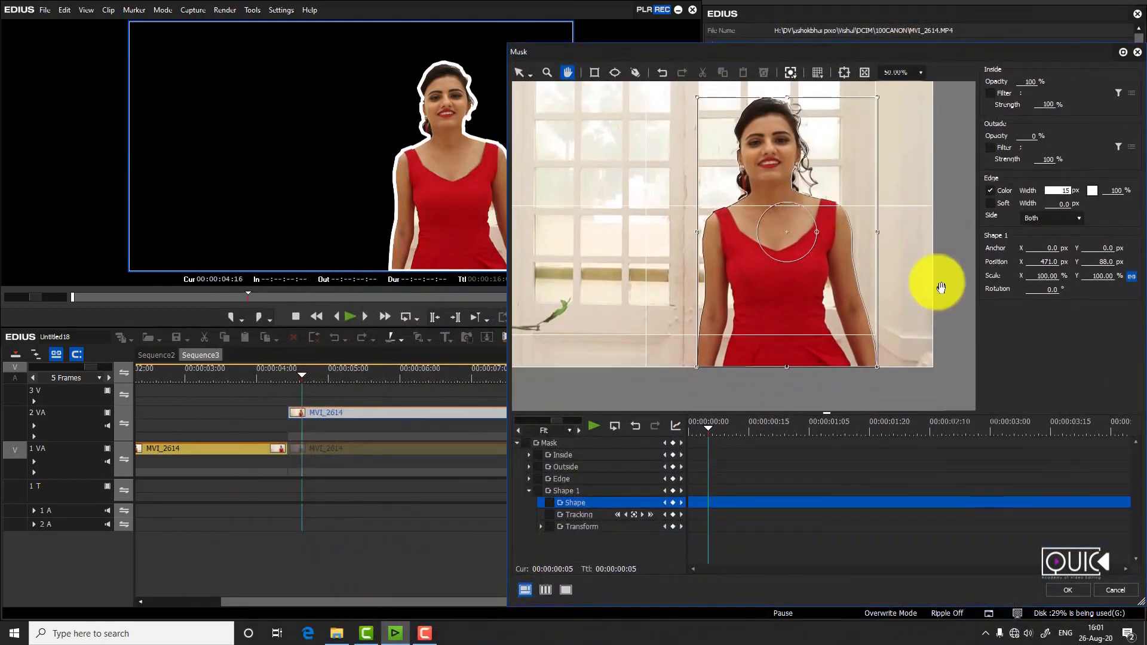
{"action": "left_click", "coordinate": [1069, 589]}
- Add the selected masked clip on track 2 VA to the bin as a sequence and show the bin
{"action": "left_click_drag", "start_coordinate": [307, 377], "coordinate": [329, 411]}
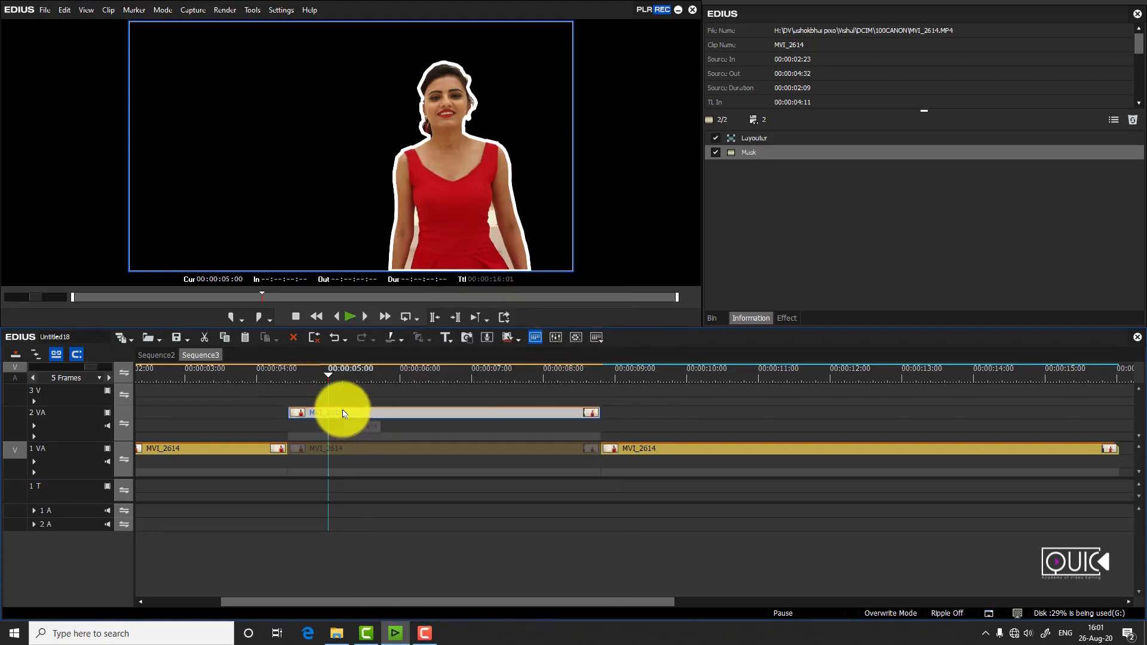
{"action": "left_click", "coordinate": [45, 10]}
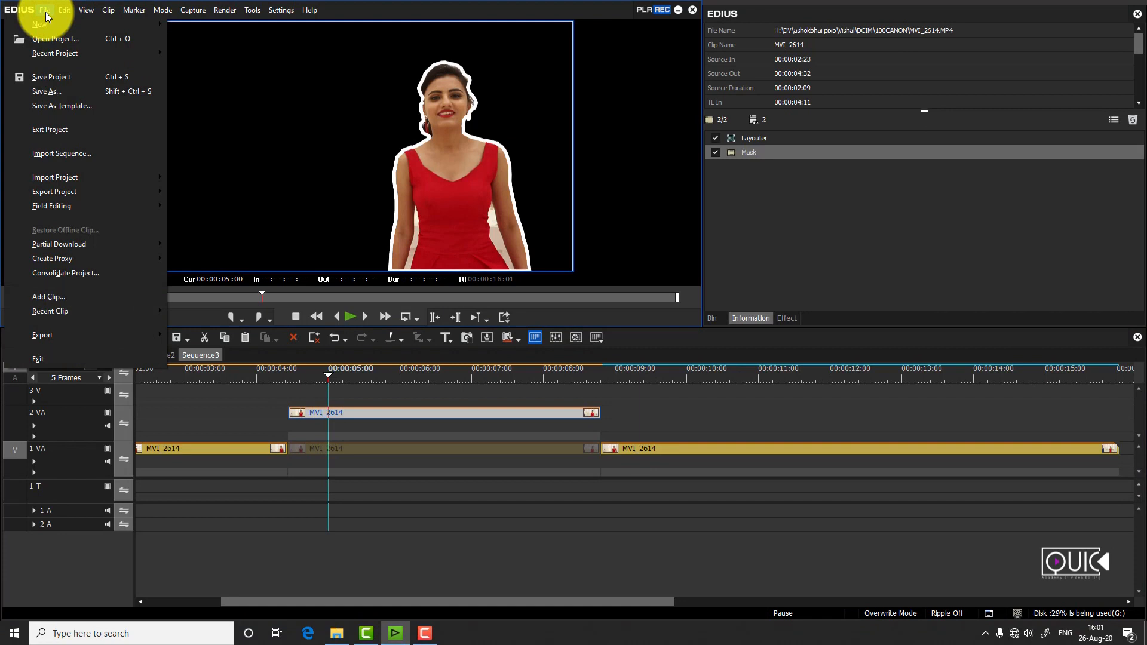
{"action": "mouse_move", "coordinate": [59, 13]}
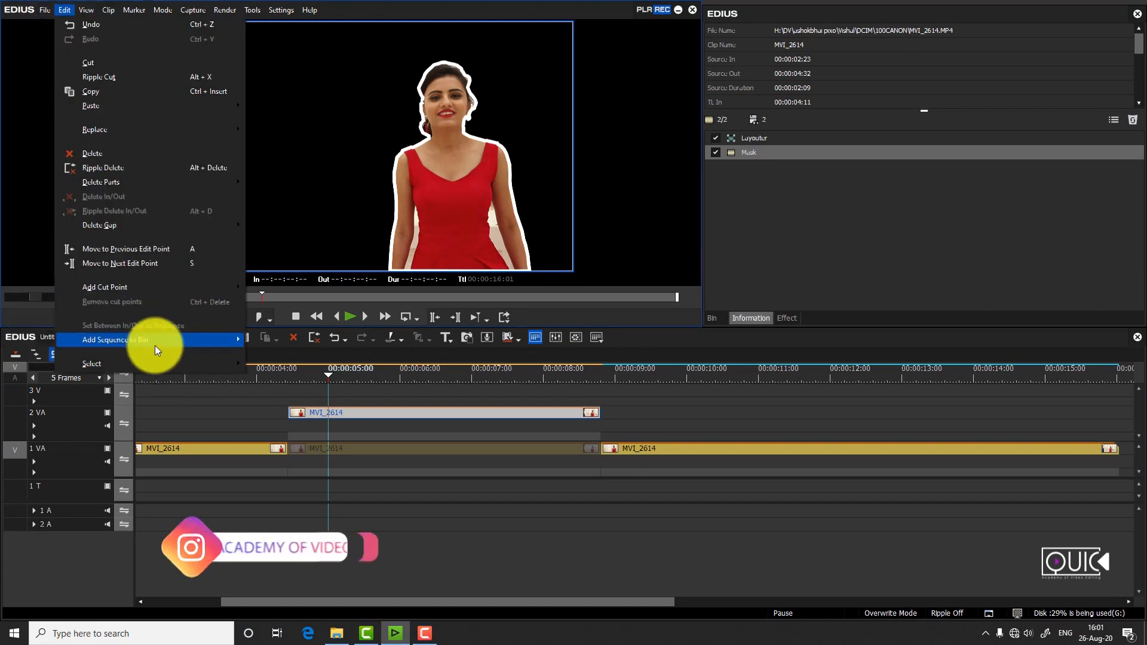
{"action": "mouse_move", "coordinate": [154, 341]}
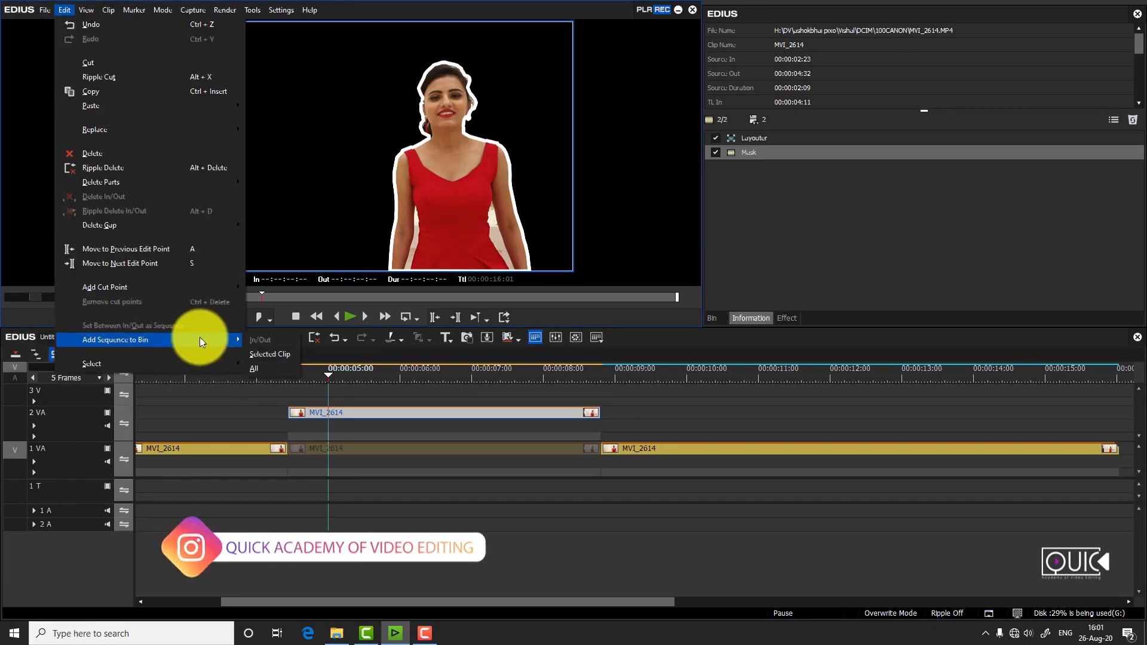
{"action": "left_click", "coordinate": [264, 356]}
{"action": "left_click", "coordinate": [713, 319]}
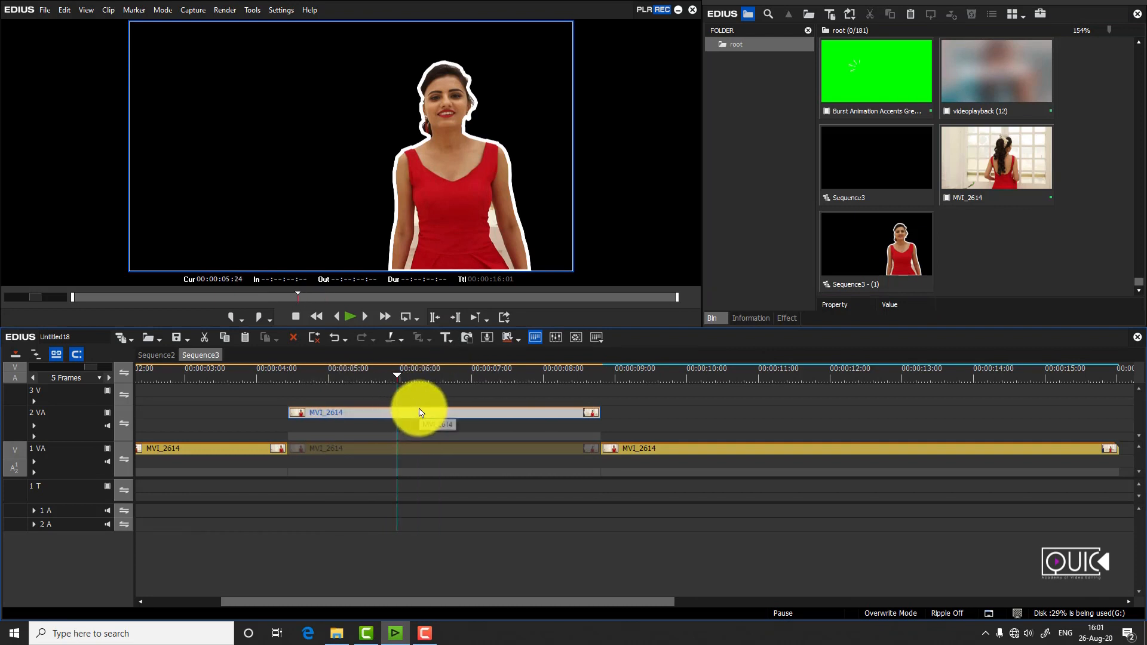
- Replace the masked clip on track 2 VA with the Sequence3 - (1) clip from the bin
{"action": "left_click_drag", "start_coordinate": [426, 415], "coordinate": [306, 401]}
{"action": "left_click", "coordinate": [397, 404]}
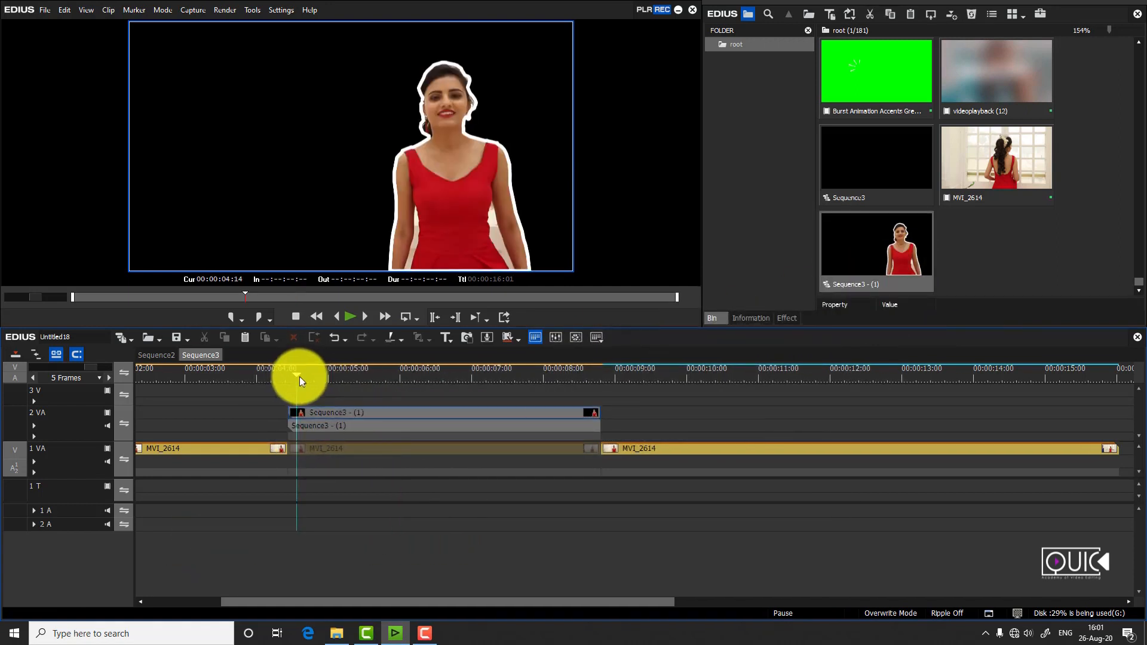
{"action": "left_click_drag", "start_coordinate": [296, 377], "coordinate": [399, 394]}
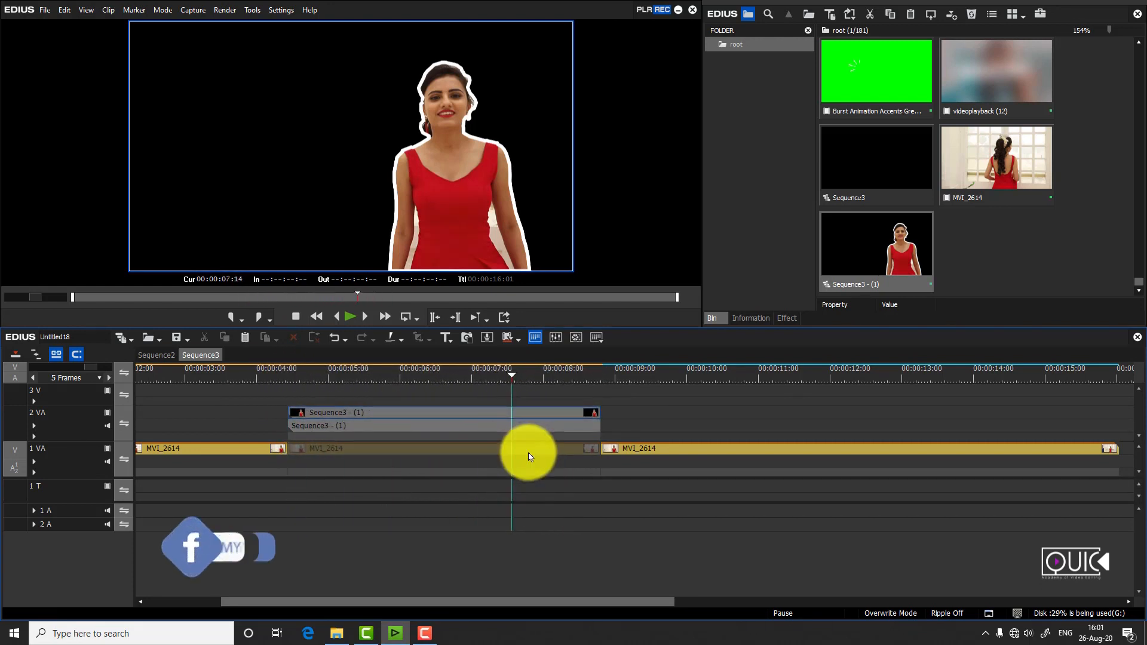
- Enable the disabled MVI_2614 clip on track 1 VA beneath the nested sequence and scrub through the composite
{"action": "left_click", "coordinate": [508, 451]}
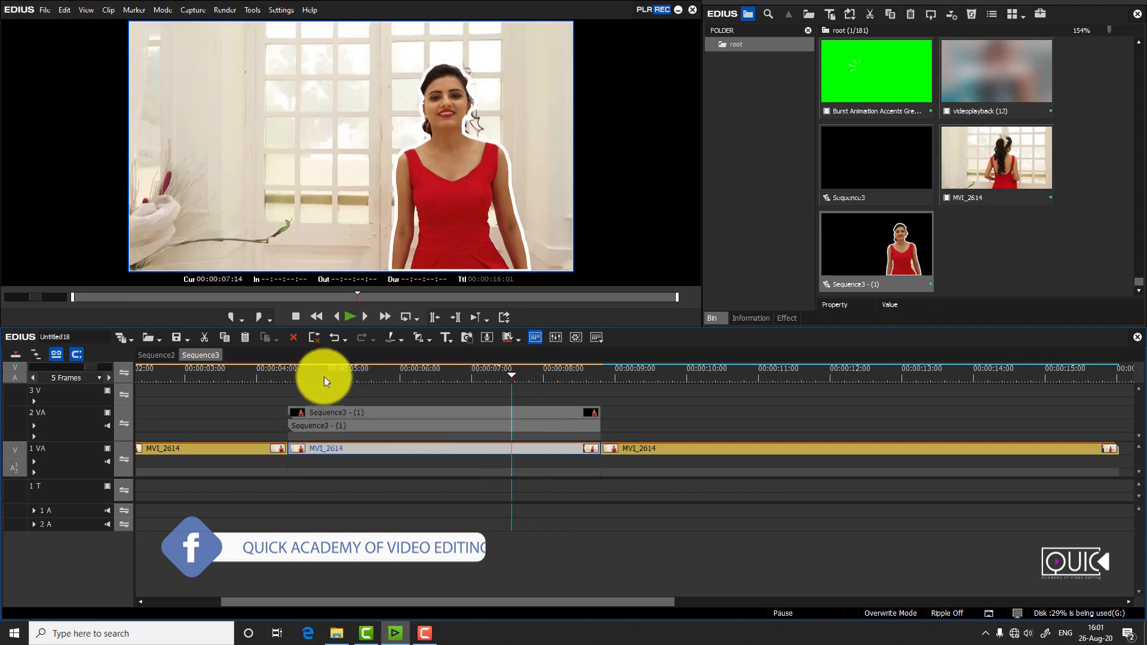
{"action": "left_click", "coordinate": [496, 396]}
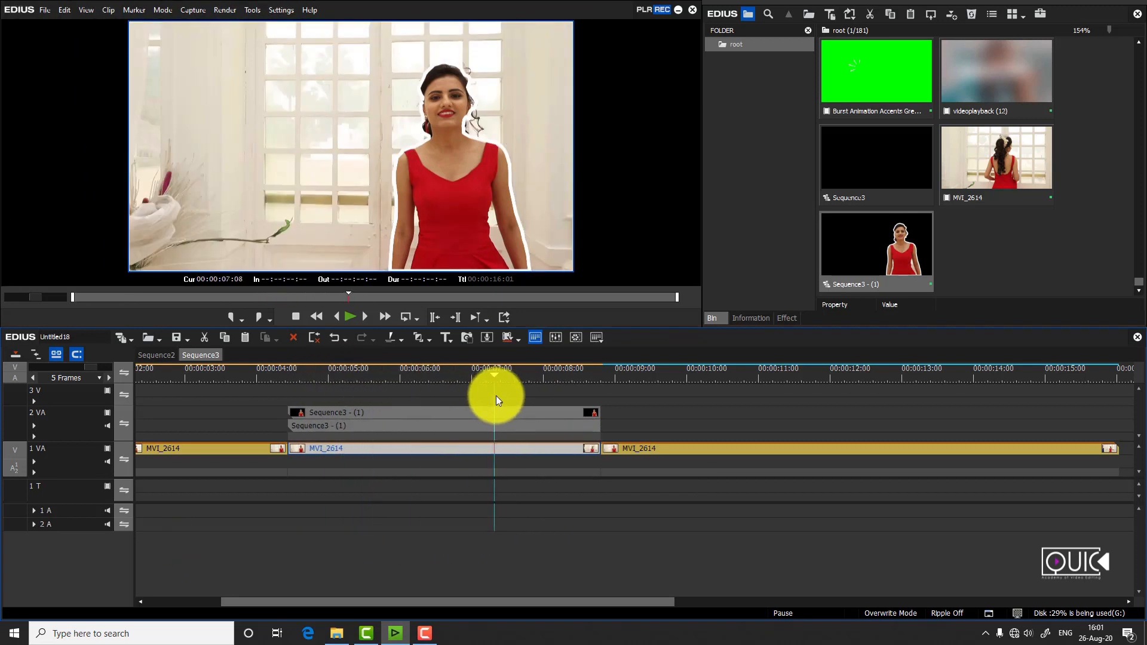
{"action": "left_click_drag", "start_coordinate": [496, 395], "coordinate": [325, 417]}
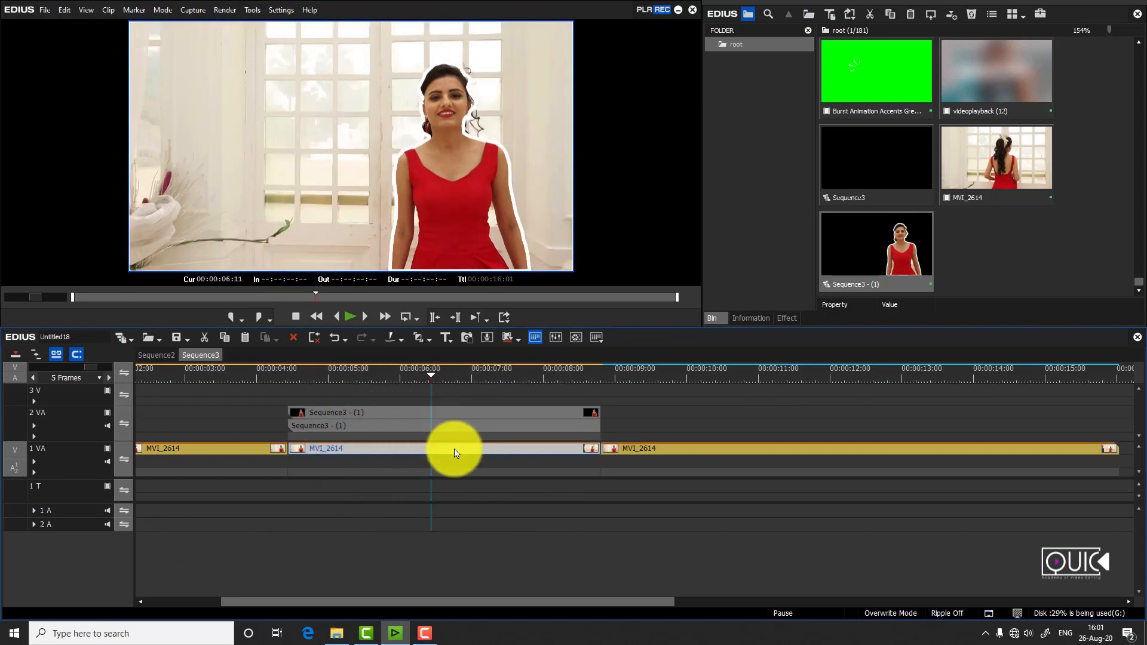
- Apply the Monotone colour correction filter to the middle MVI_2614 clip on track 1 VA
{"action": "left_click", "coordinate": [785, 321]}
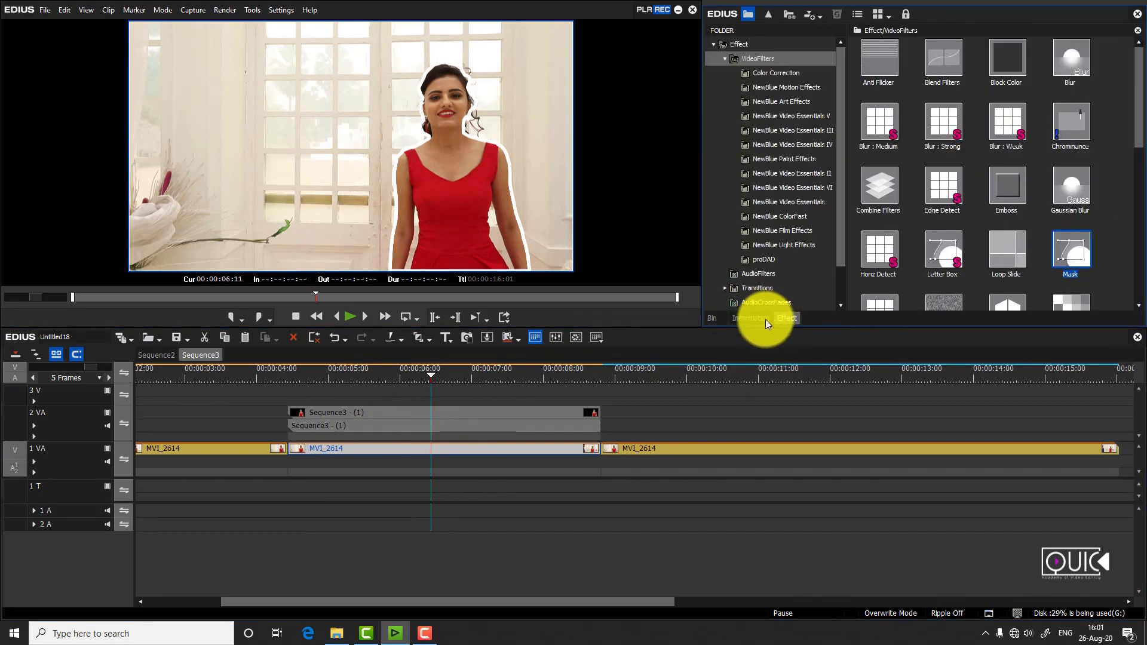
{"action": "left_click", "coordinate": [780, 76]}
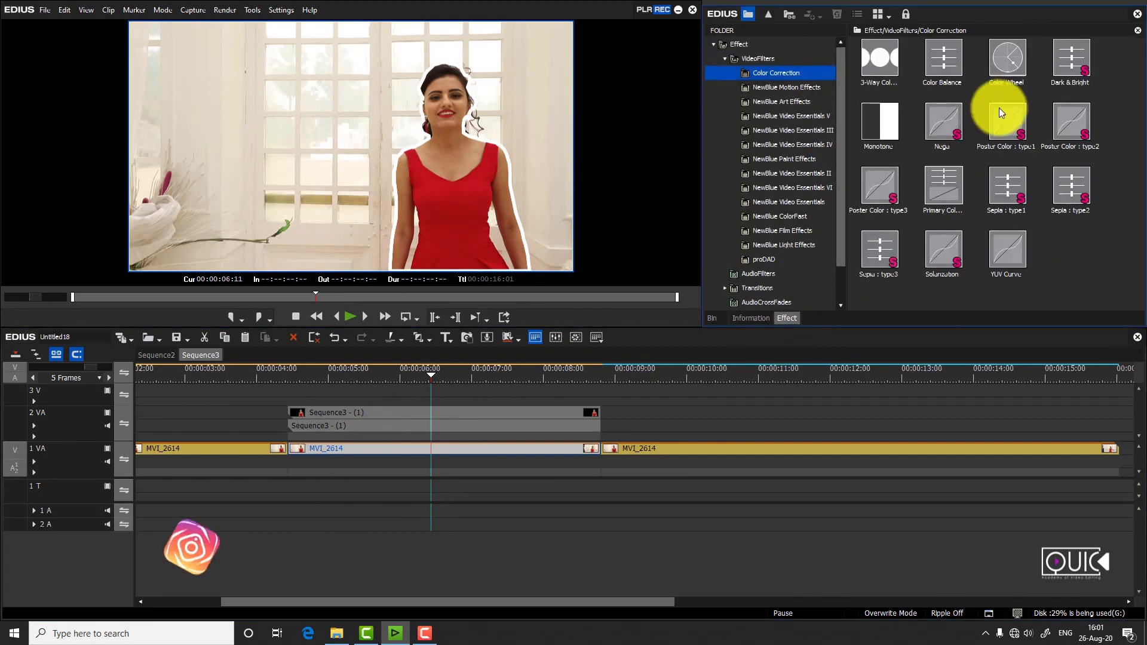
{"action": "left_click_drag", "start_coordinate": [896, 134], "coordinate": [553, 456]}
{"action": "left_click_drag", "start_coordinate": [342, 383], "coordinate": [367, 382]}
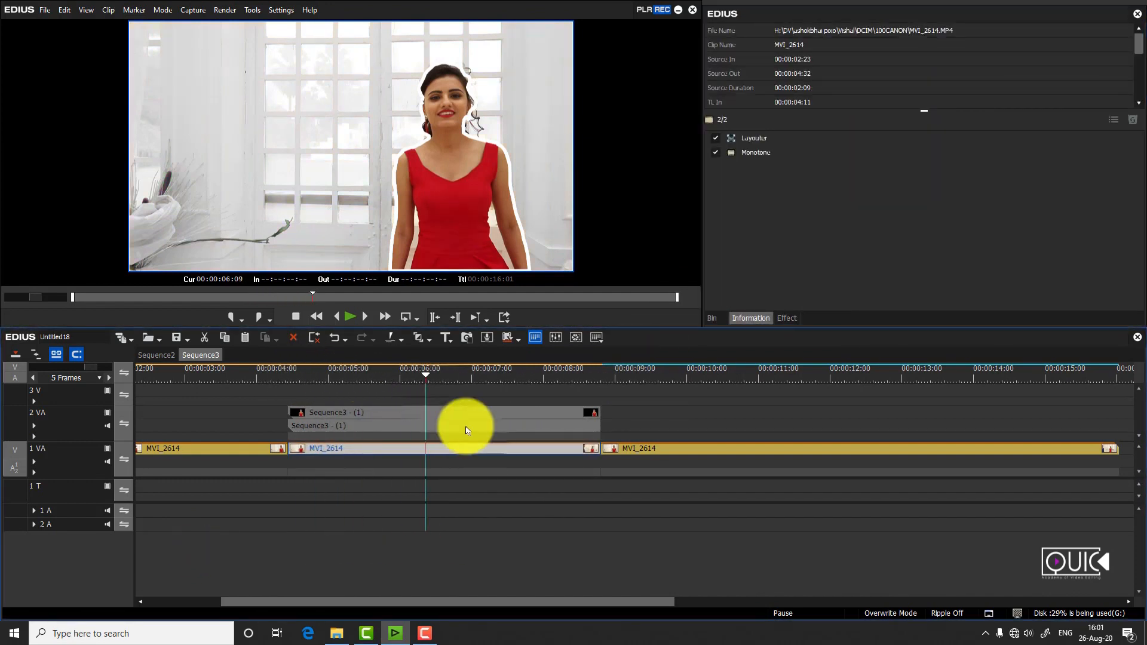
- Lower the background clip's source opacity to 73.7% in the Layouter
{"action": "double_click", "coordinate": [763, 138]}
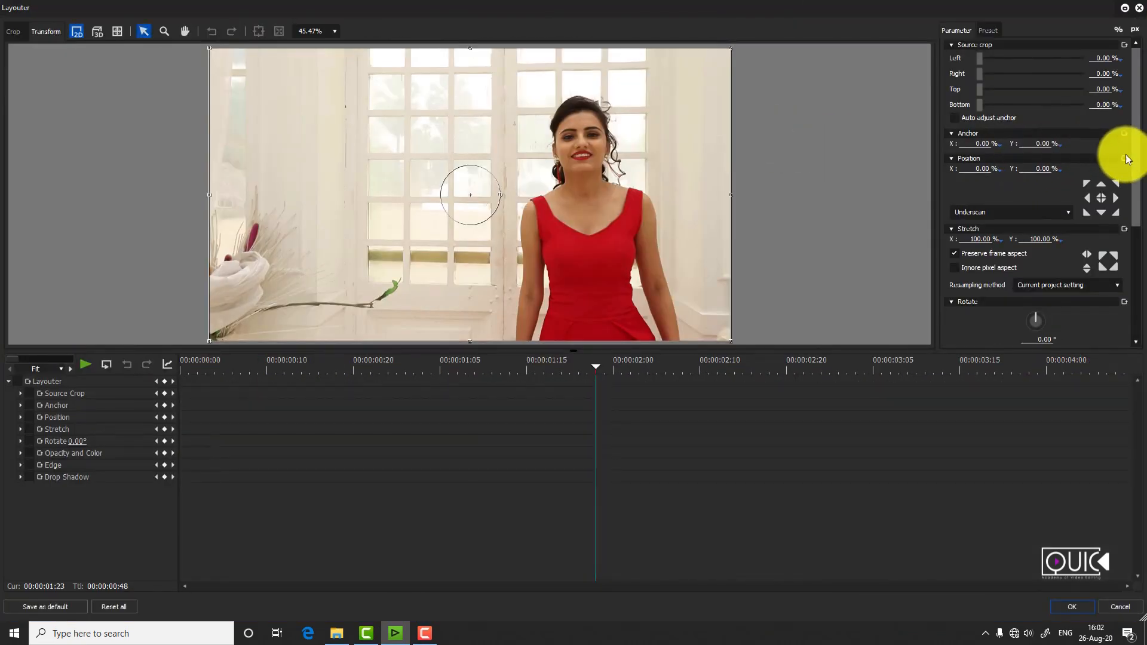
{"action": "scroll", "coordinate": [1124, 180], "scroll_direction": "down", "scroll_amount": 4}
{"action": "left_click_drag", "start_coordinate": [1072, 246], "coordinate": [1058, 246]}
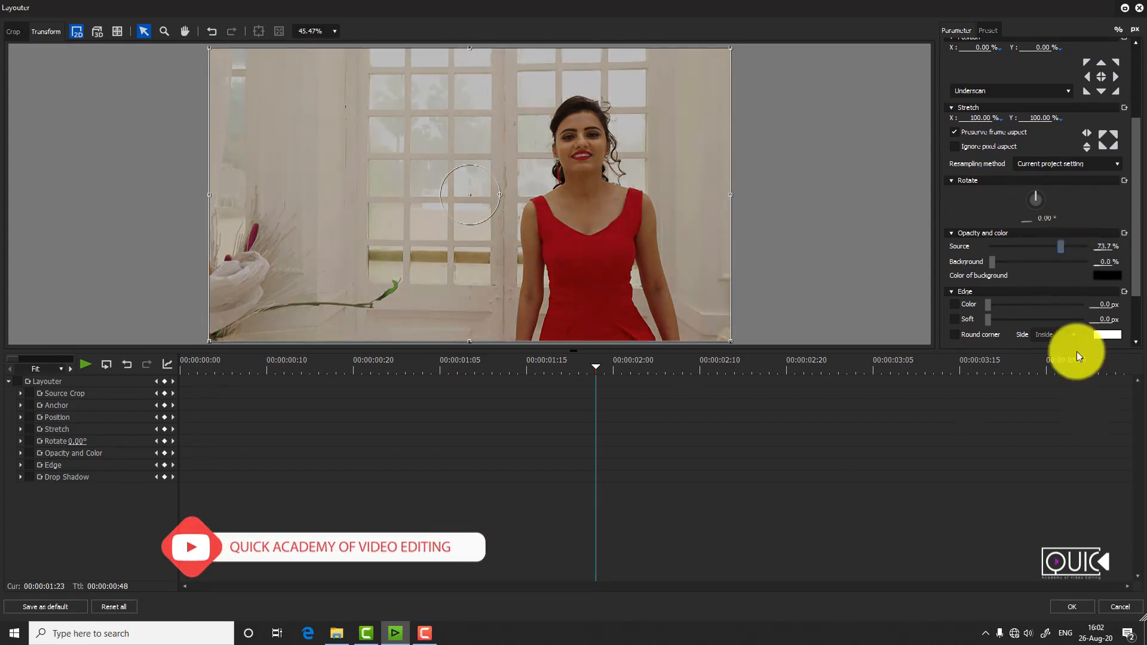
{"action": "left_click", "coordinate": [1072, 606]}
{"action": "left_click_drag", "start_coordinate": [387, 375], "coordinate": [393, 375]}
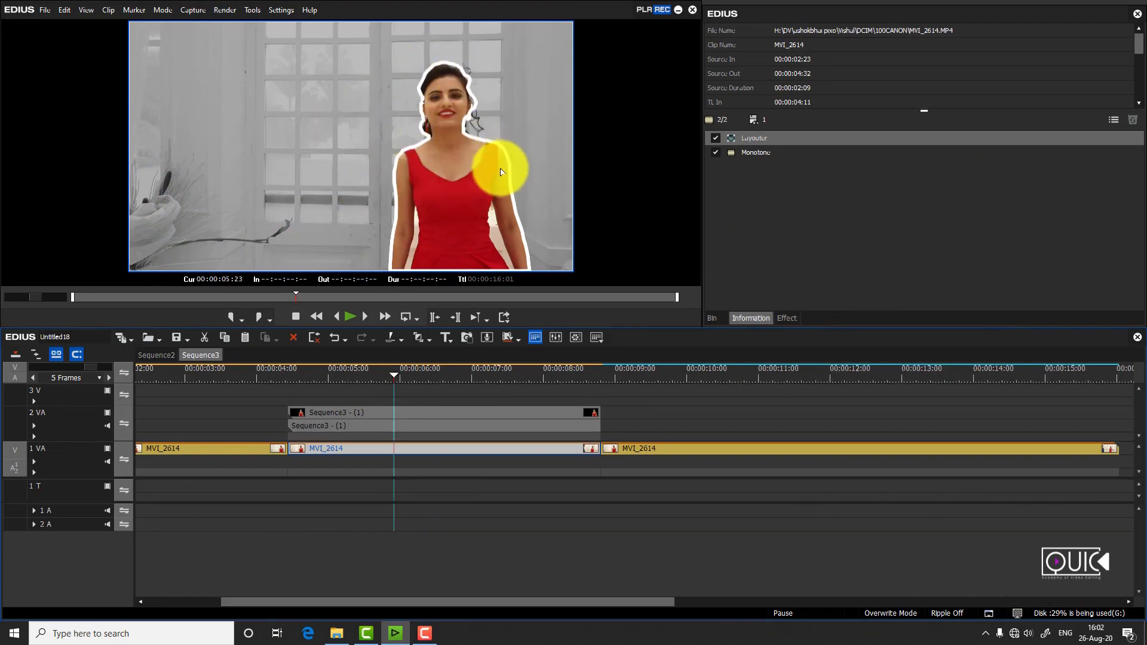
- Apply the Blur video filter to the background clip with a radius of 23 and play back the freeze-frame section
{"action": "left_click", "coordinate": [784, 317]}
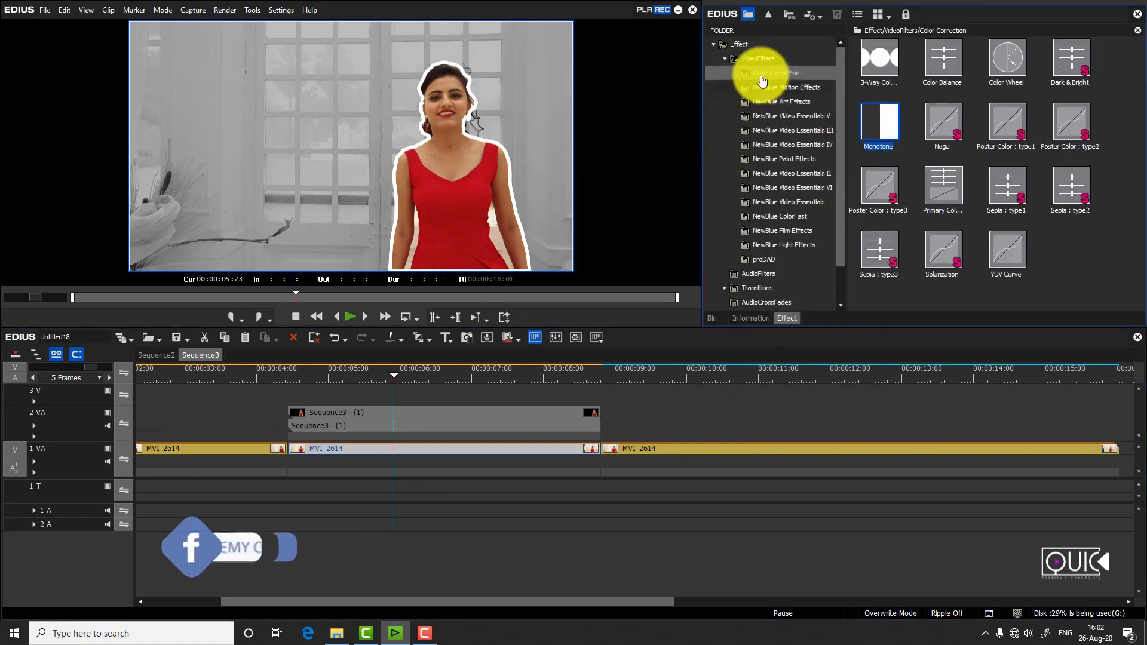
{"action": "left_click", "coordinate": [757, 57]}
{"action": "left_click_drag", "start_coordinate": [1067, 71], "coordinate": [538, 456]}
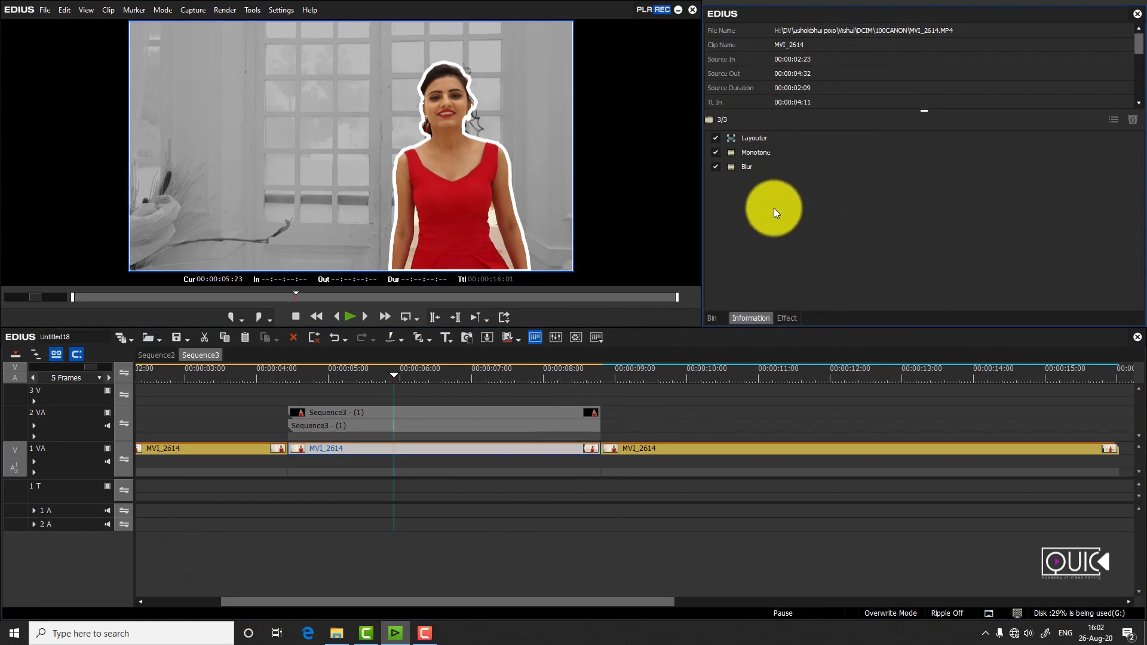
{"action": "double_click", "coordinate": [748, 168]}
{"action": "left_click", "coordinate": [766, 204]}
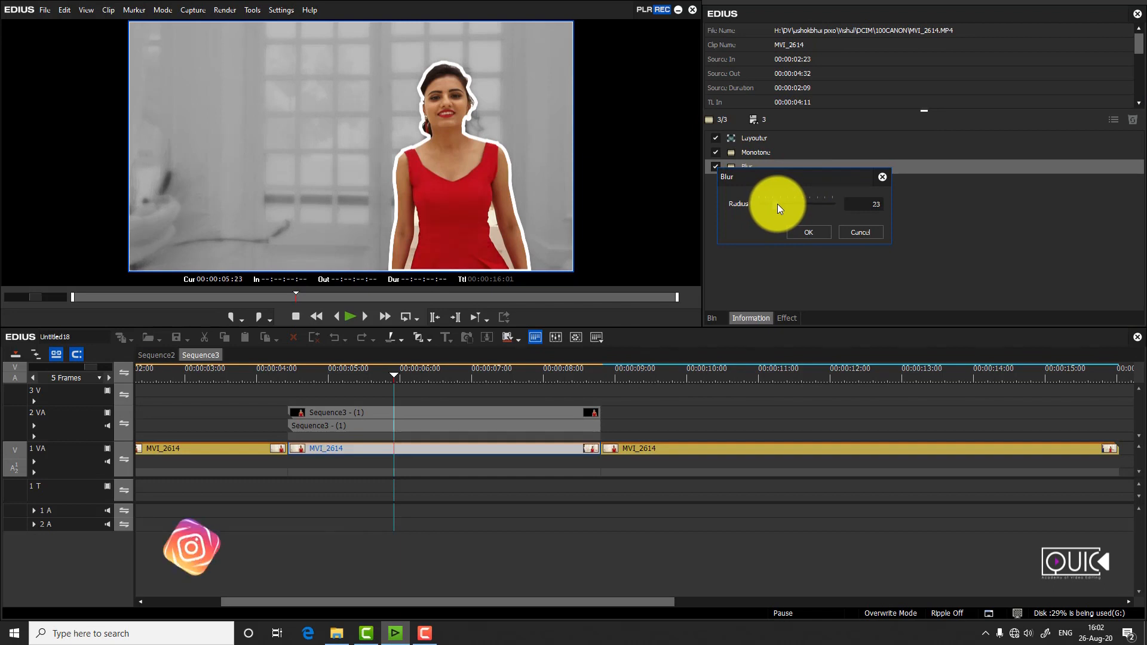
{"action": "left_click", "coordinate": [807, 232]}
{"action": "left_click_drag", "start_coordinate": [371, 379], "coordinate": [249, 389]}
{"action": "key", "text": "space"}
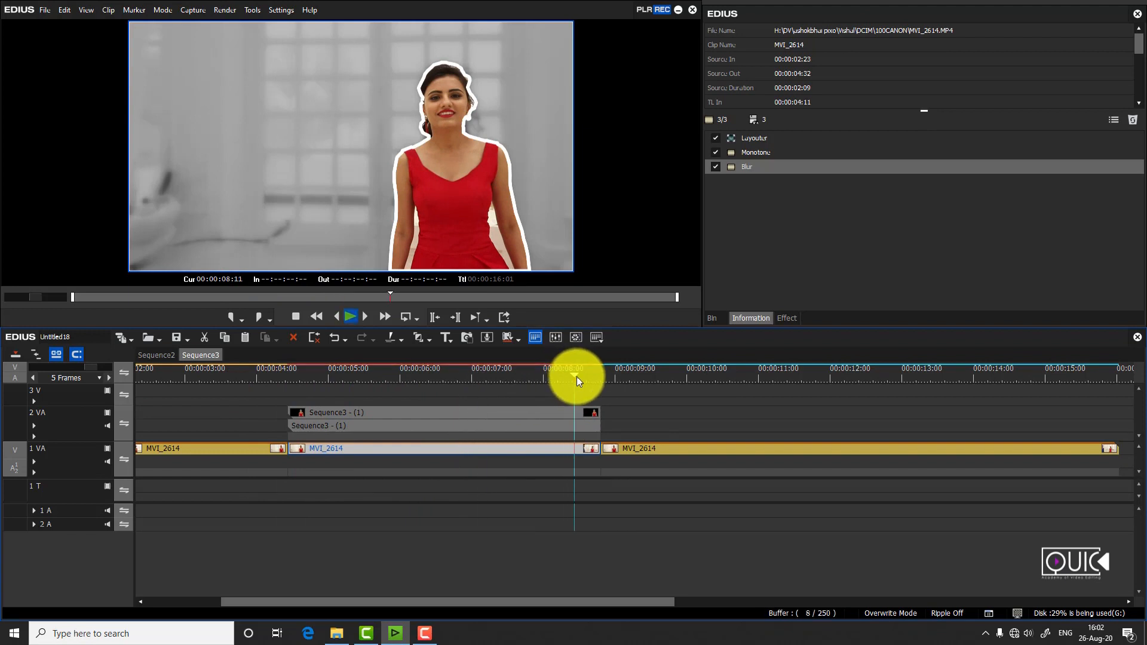
- Open the Layouter for the nested sequence on track 2 VA and add keyframes for all parameters at the first frame and at 00:00:04:08
{"action": "left_click_drag", "start_coordinate": [640, 377], "coordinate": [316, 419]}
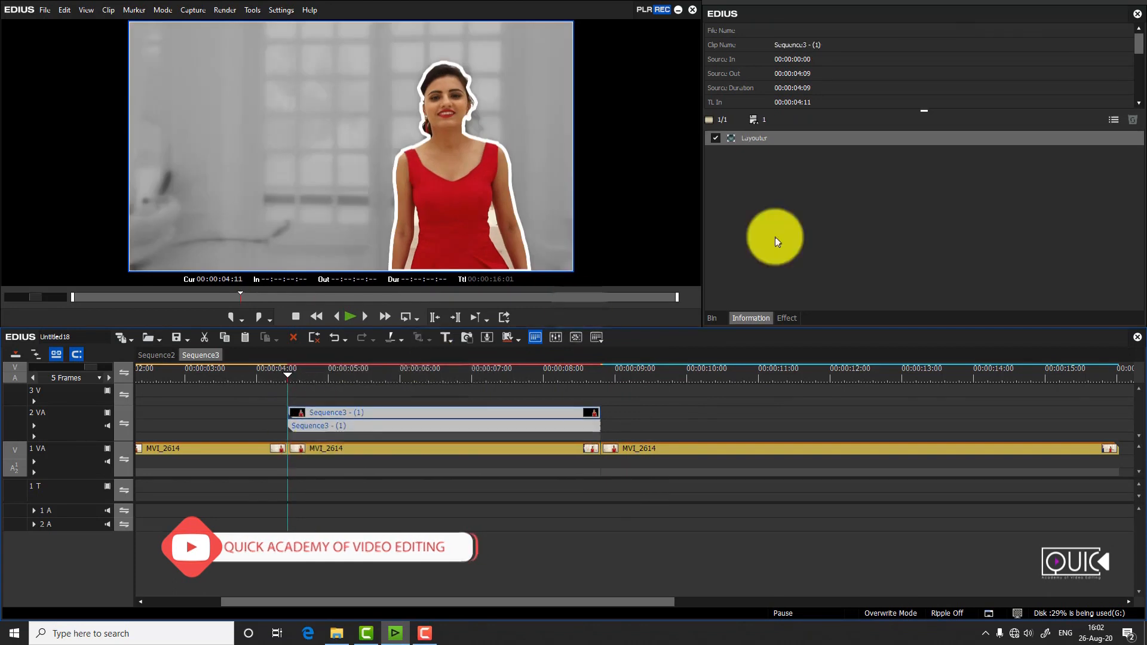
{"action": "double_click", "coordinate": [809, 141]}
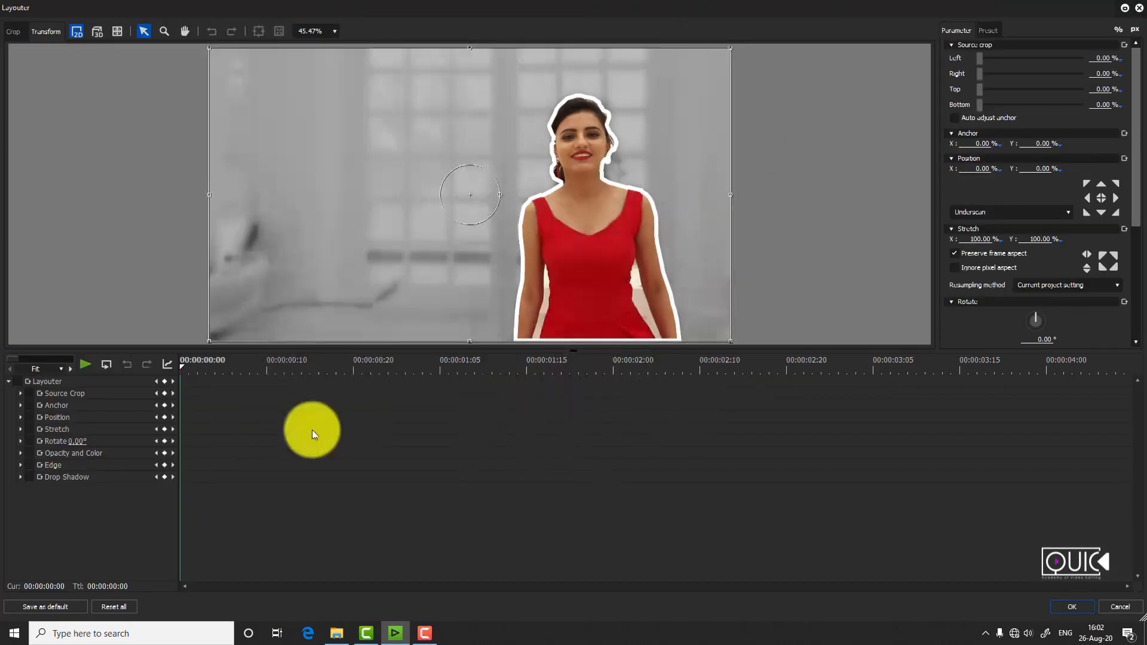
{"action": "left_click", "coordinate": [18, 383]}
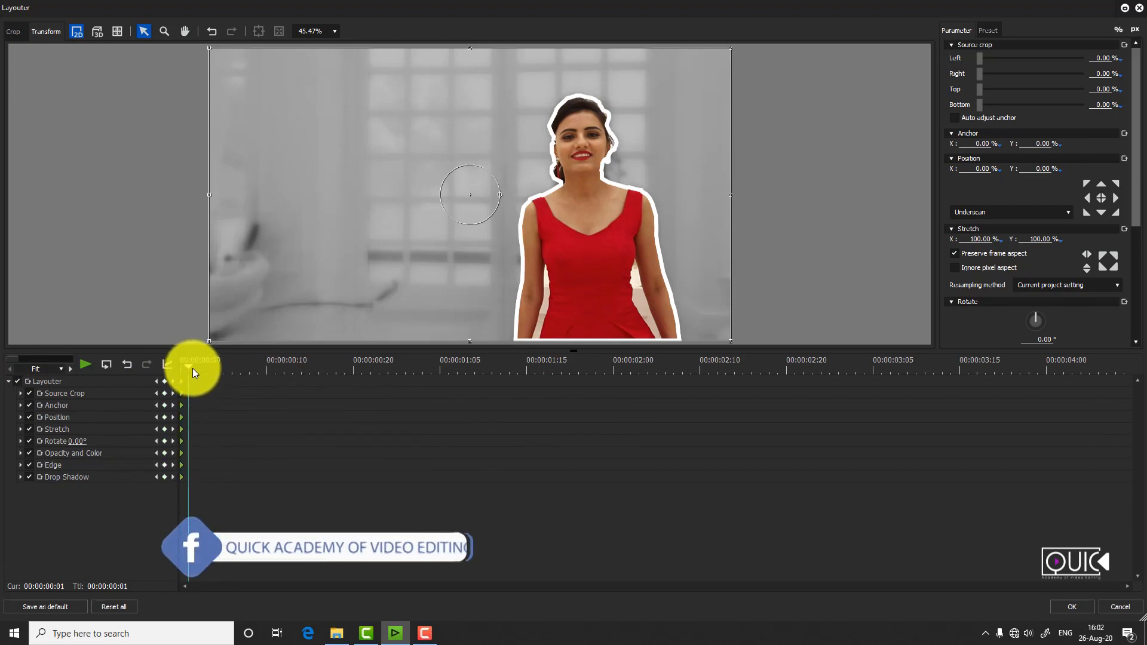
{"action": "left_click_drag", "start_coordinate": [181, 368], "coordinate": [1119, 374]}
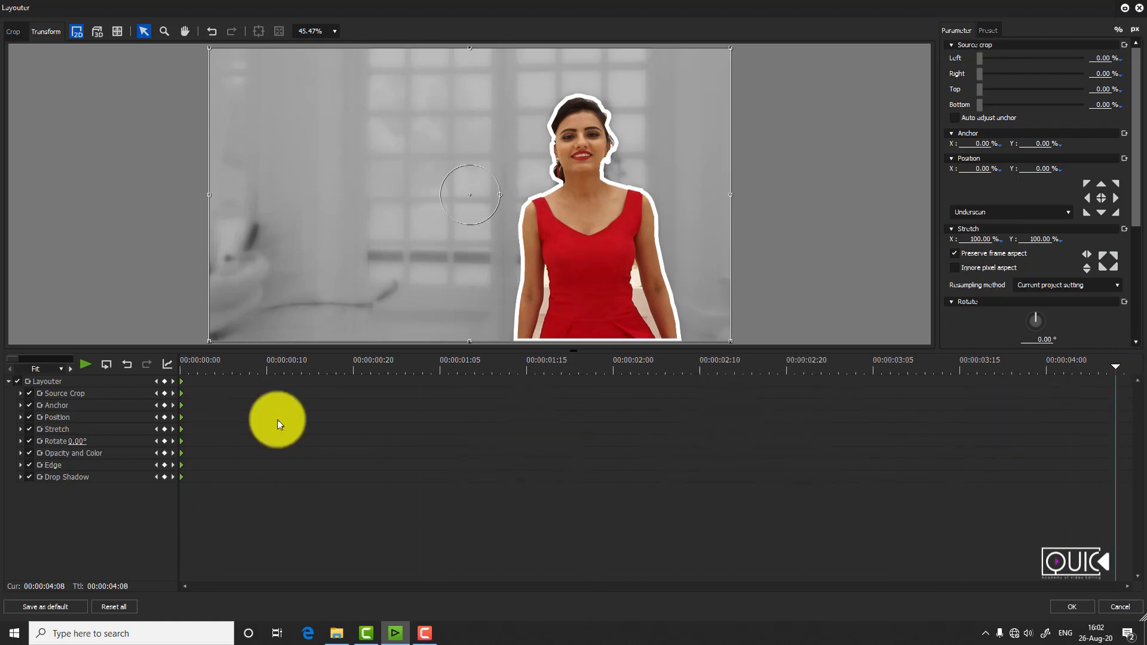
{"action": "left_click", "coordinate": [164, 383]}
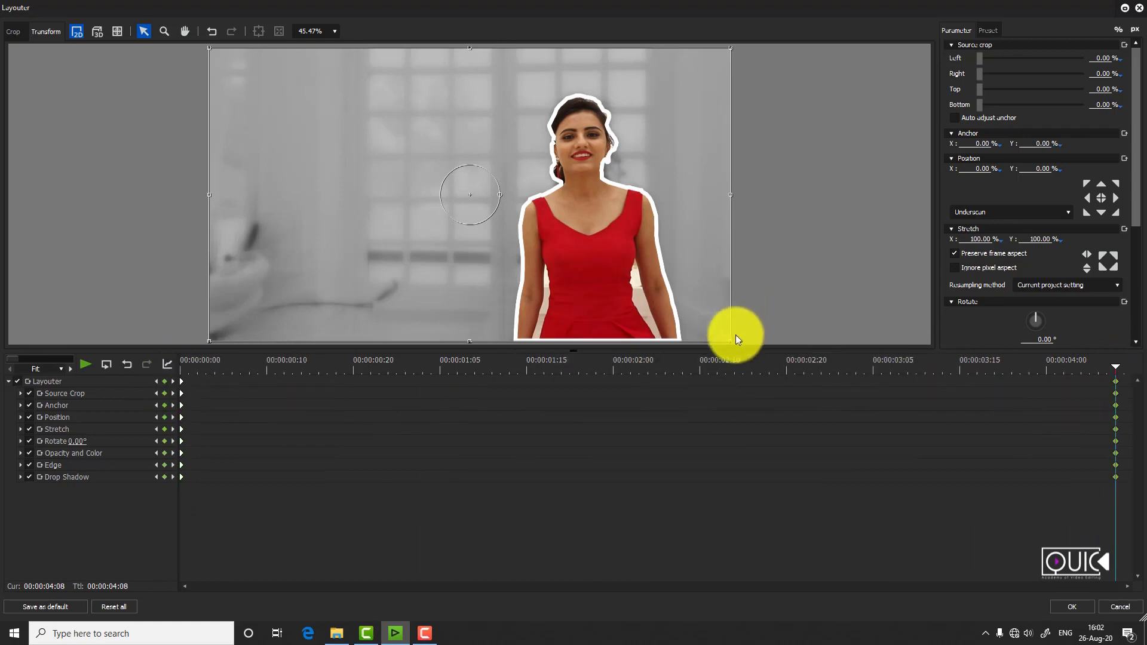
- At the end keyframe, enlarge the nested sequence to about 122.33% and position it at about X -4.01%, Y 3.05%, applying the layout
{"action": "left_click_drag", "start_coordinate": [730, 342], "coordinate": [789, 381]}
{"action": "left_click_drag", "start_coordinate": [670, 295], "coordinate": [644, 299]}
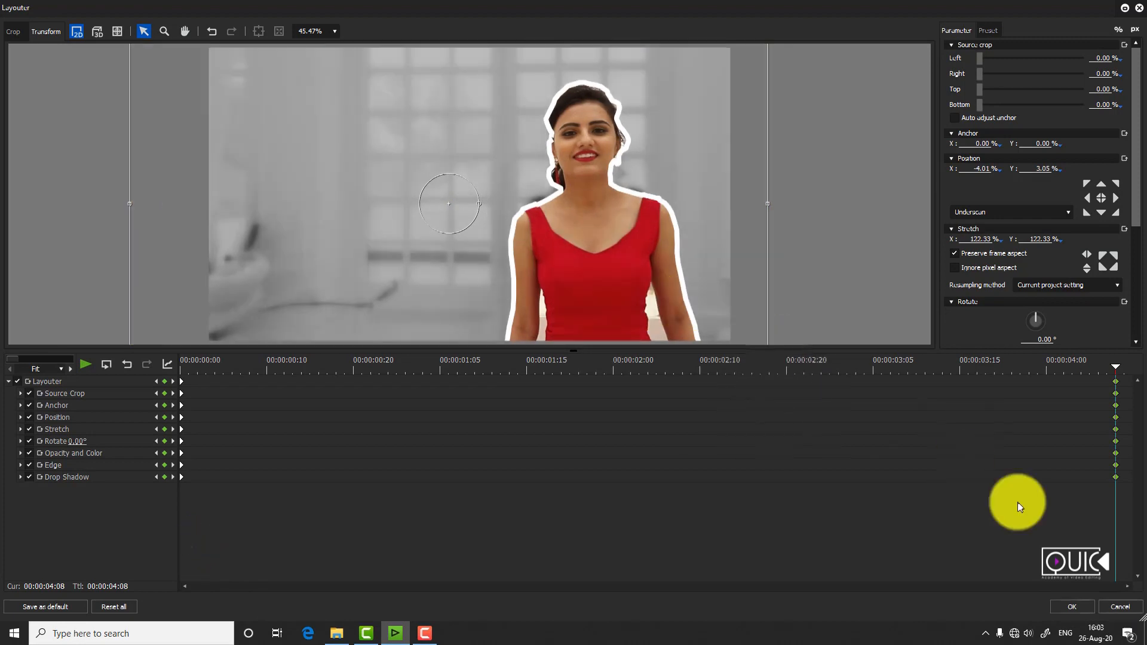
{"action": "left_click", "coordinate": [1077, 604]}
- Play back the freeze-frame section to check the woman's zoom animation
{"action": "left_click", "coordinate": [379, 418]}
{"action": "left_click", "coordinate": [266, 374]}
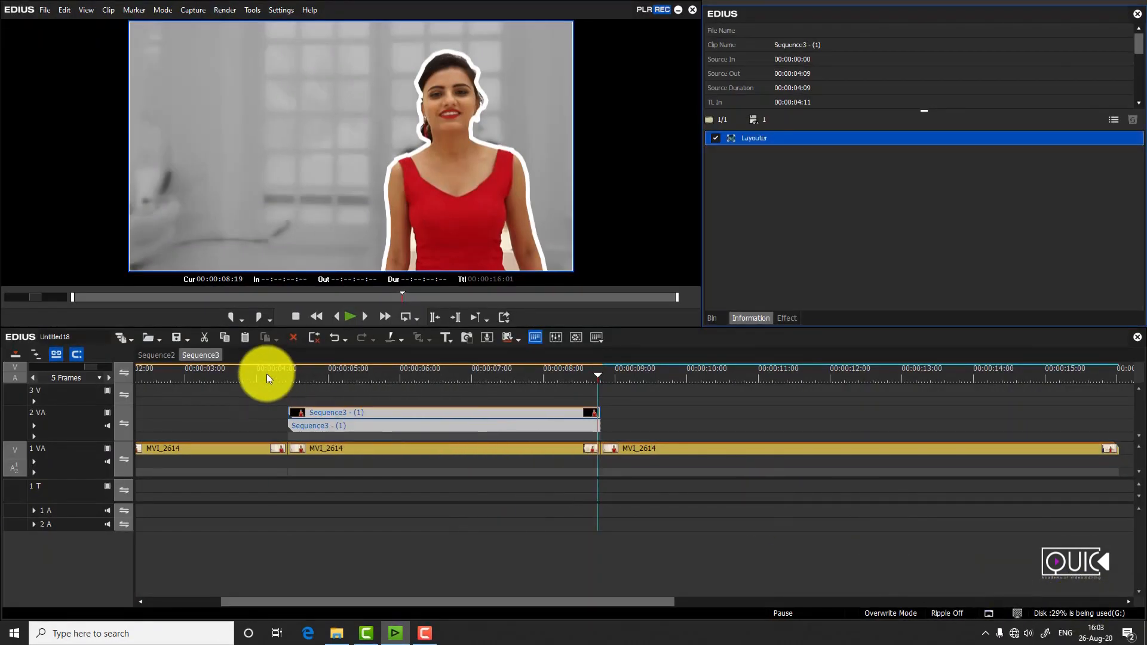
{"action": "left_click", "coordinate": [423, 419]}
{"action": "key", "text": "space"}
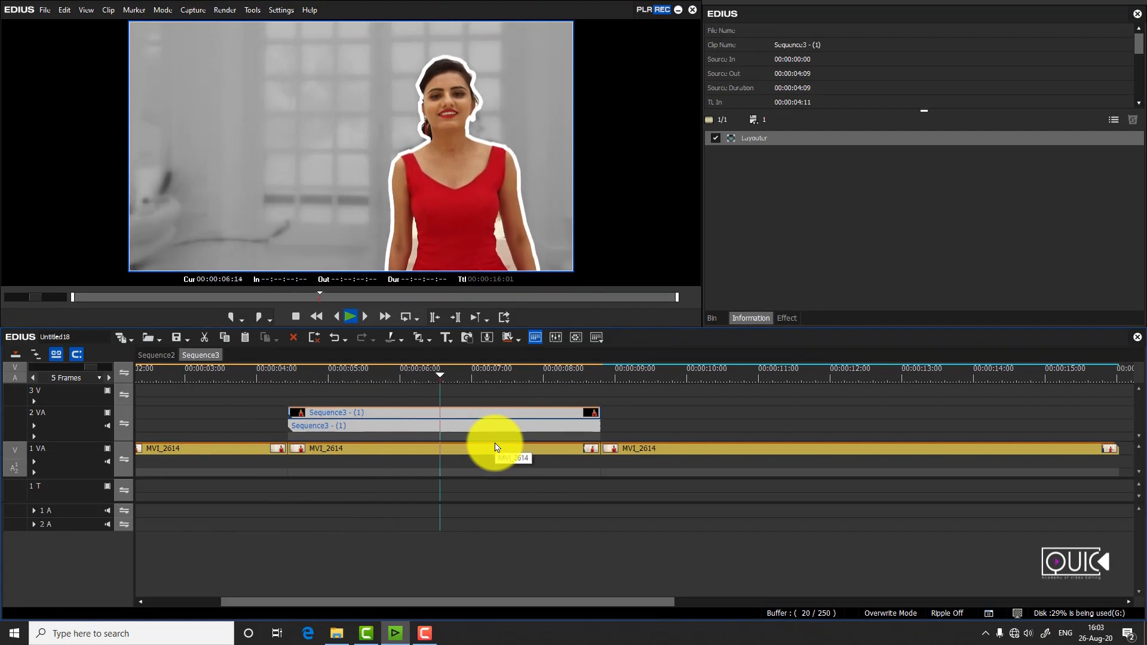
{"action": "left_click_drag", "start_coordinate": [598, 379], "coordinate": [565, 380]}
- Create a QuickTitler clip on track 3 V at the start of the freeze frame, 00:00:04:11
{"action": "scroll", "coordinate": [565, 380], "scroll_direction": "down", "scroll_amount": 2}
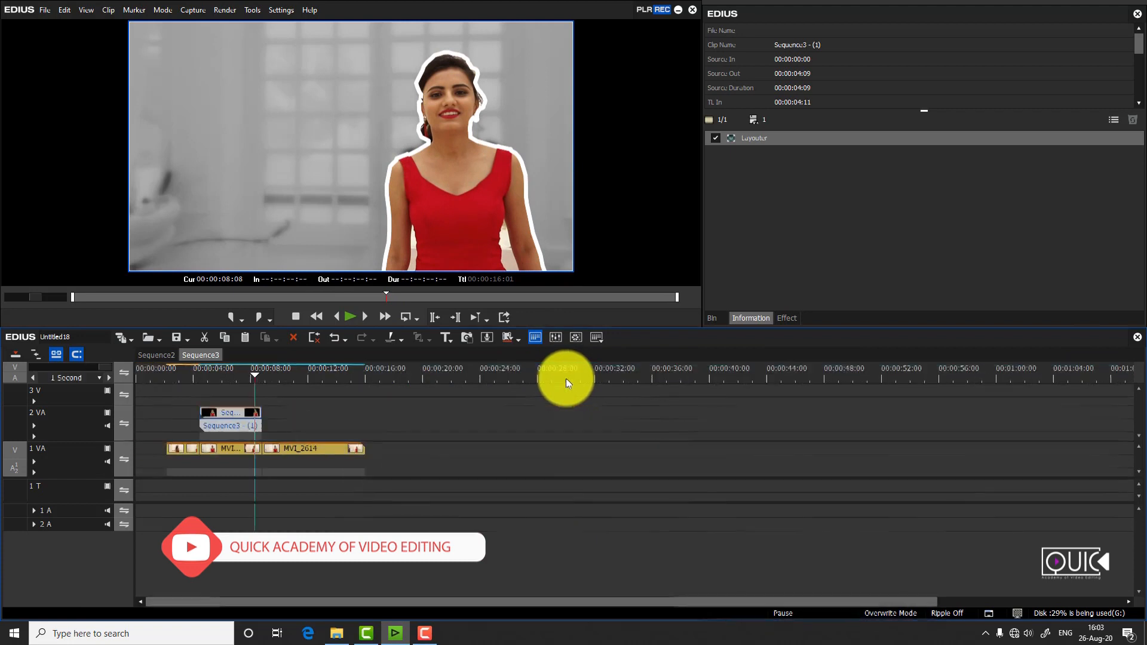
{"action": "left_click", "coordinate": [199, 376]}
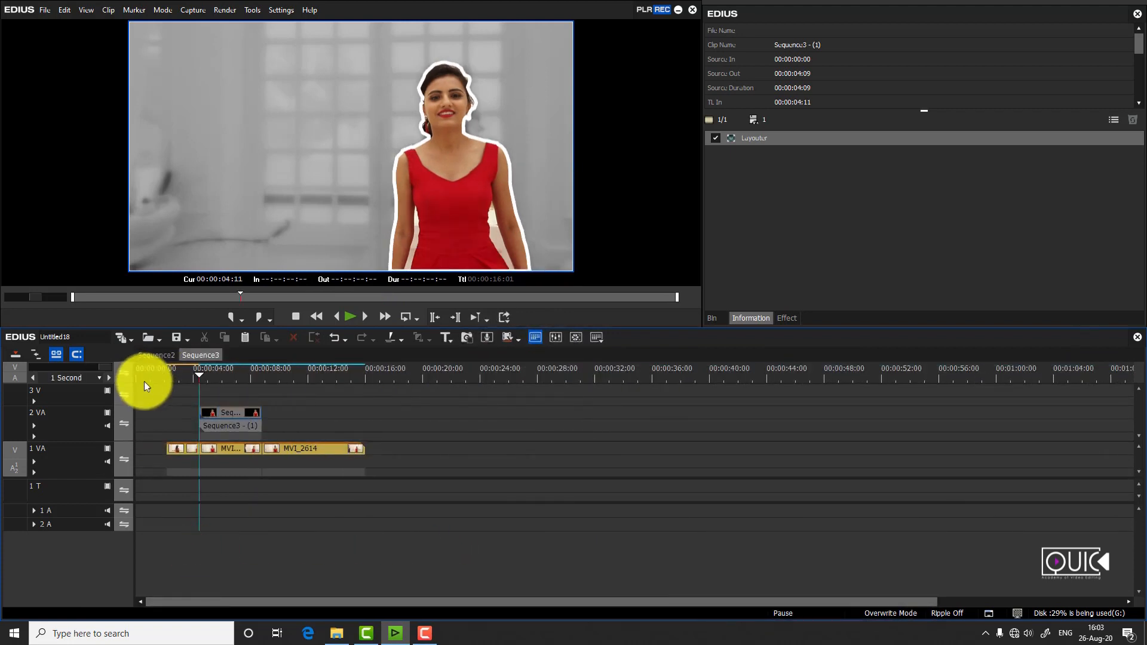
{"action": "scroll", "coordinate": [98, 369], "scroll_direction": "up", "scroll_amount": 2}
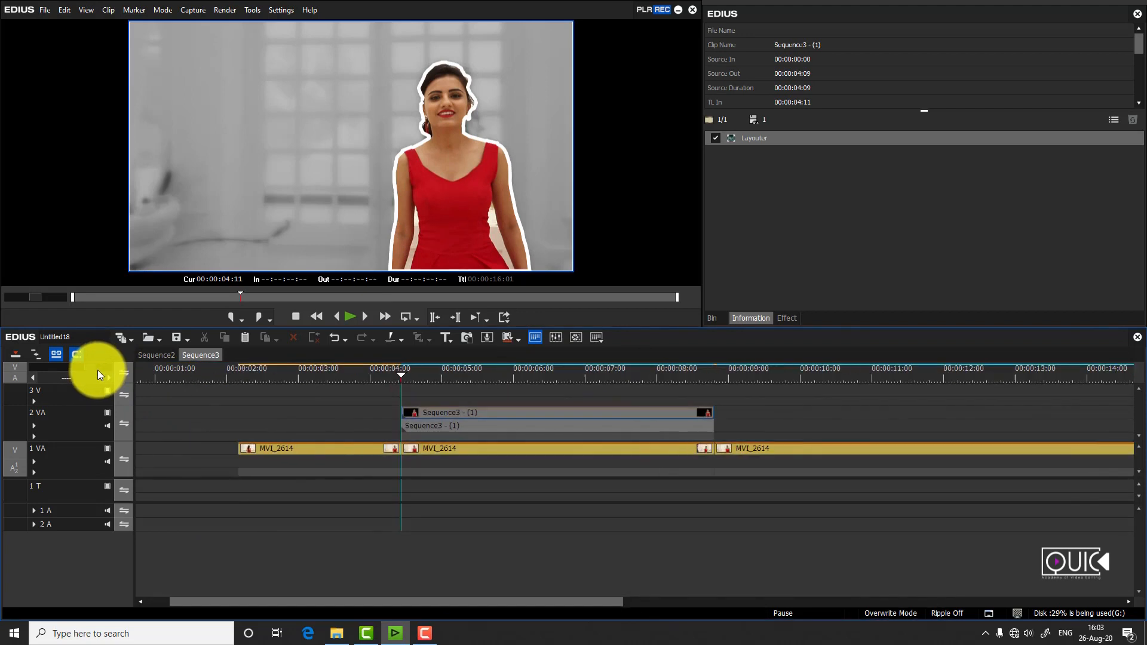
{"action": "right_click", "coordinate": [439, 396]}
{"action": "mouse_move", "coordinate": [482, 401]}
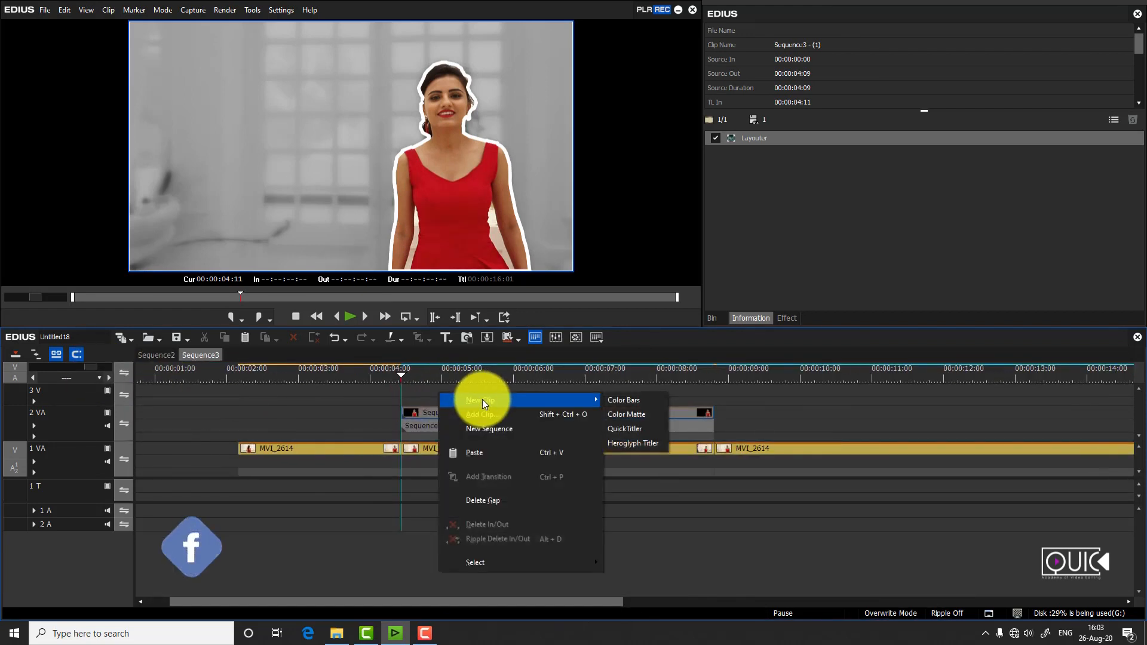
{"action": "left_click", "coordinate": [379, 400]}
{"action": "left_click", "coordinate": [396, 377]}
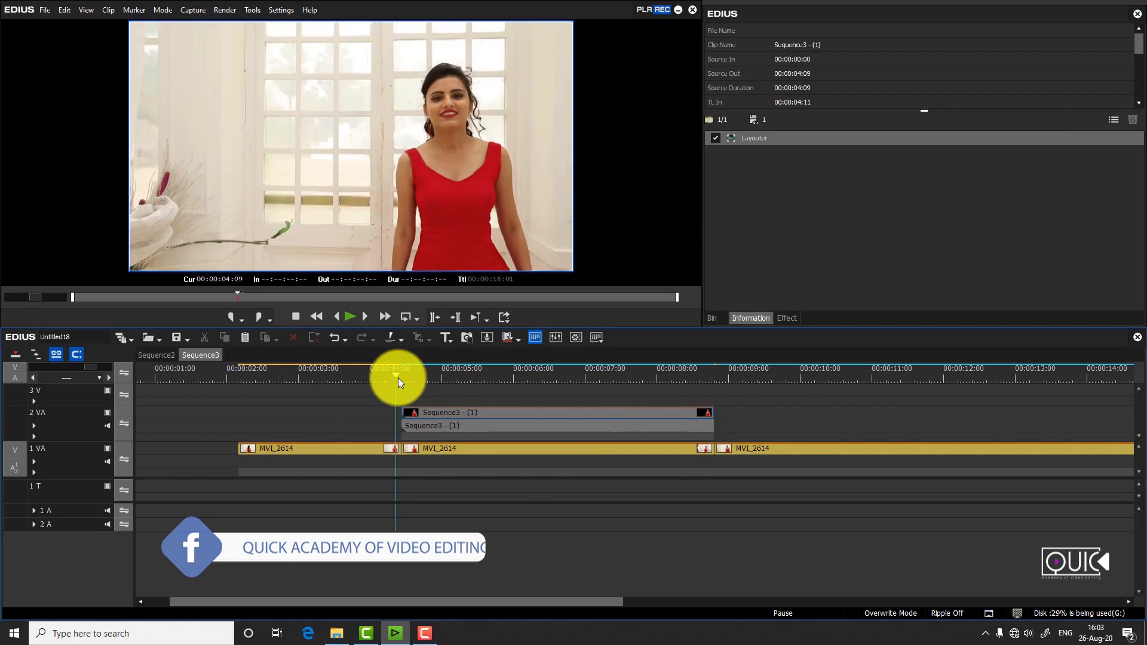
{"action": "left_click", "coordinate": [401, 378]}
{"action": "right_click", "coordinate": [435, 394]}
{"action": "mouse_move", "coordinate": [507, 404]}
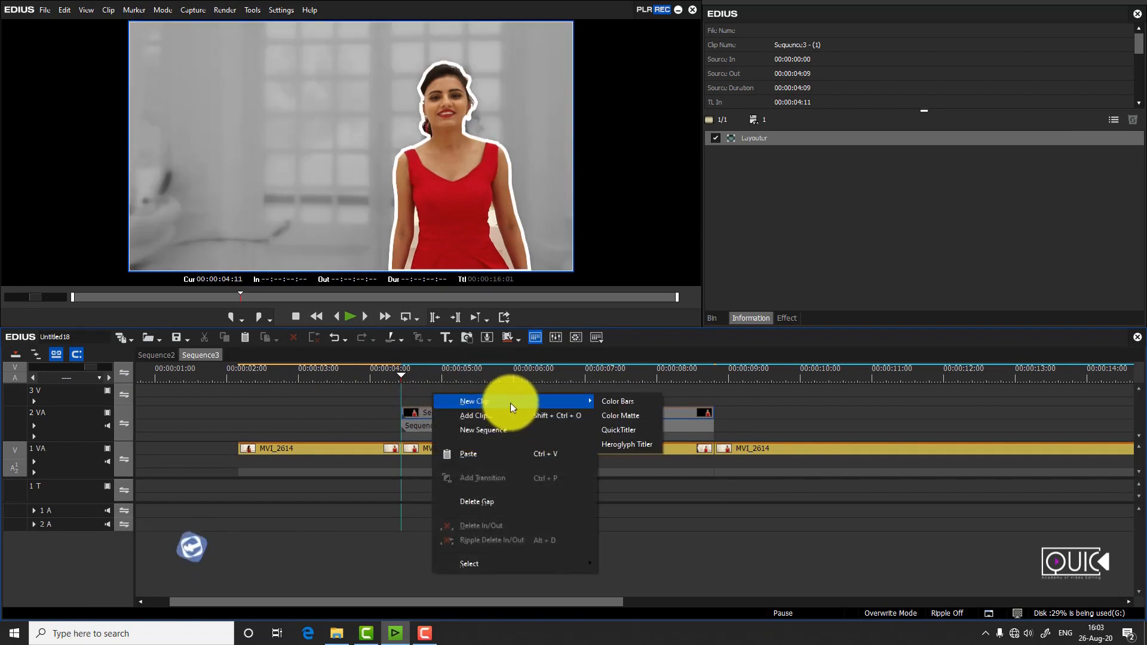
{"action": "left_click", "coordinate": [636, 435]}
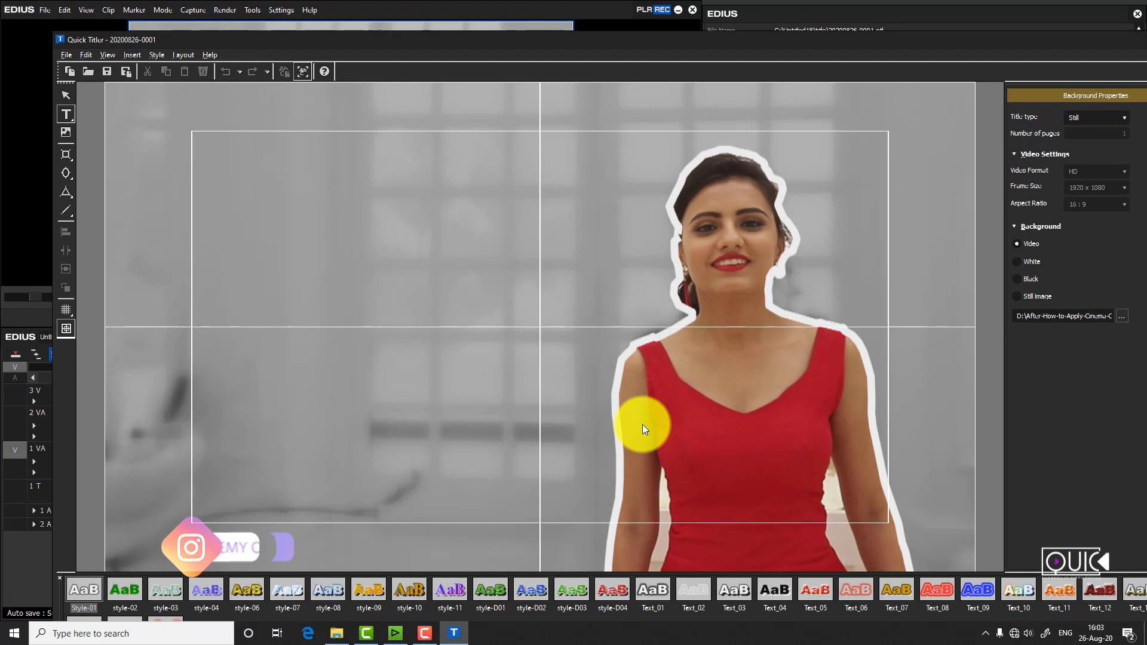
- Enter the woman's first name as the title text, reposition the titler window to show all properties, and turn off the text edge
{"action": "type", "text": "Naysha"}
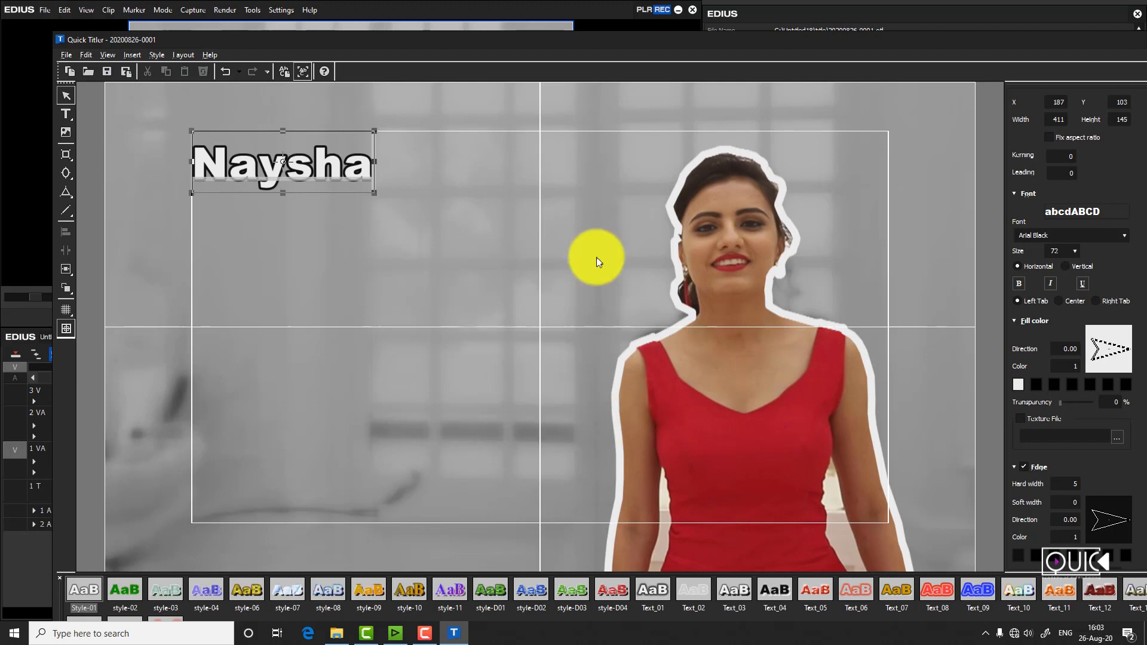
{"action": "left_click_drag", "start_coordinate": [721, 40], "coordinate": [690, 49]}
{"action": "double_click", "coordinate": [690, 48]}
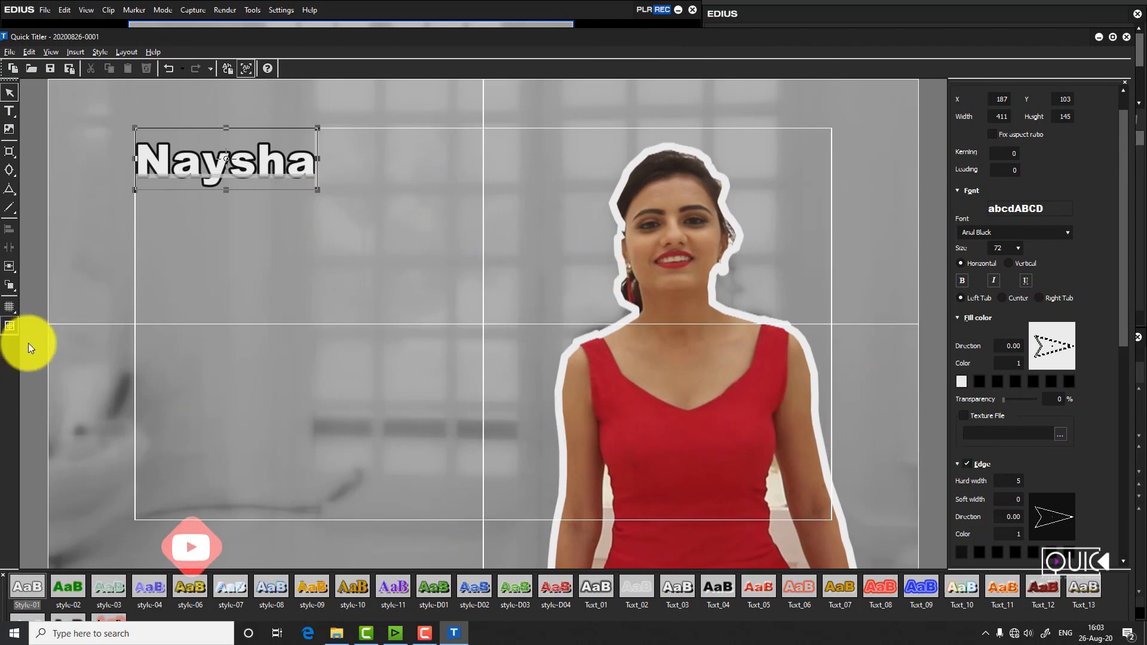
{"action": "left_click", "coordinate": [969, 463]}
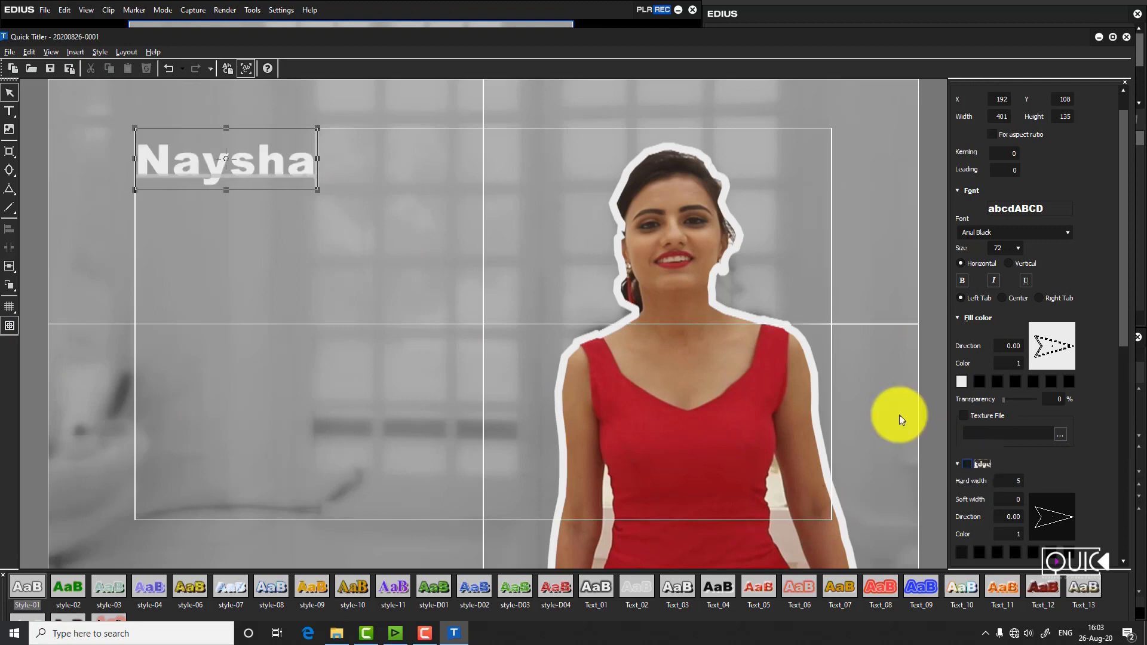
- Browse the available fonts on the title text and set its font to Akbar
{"action": "left_click", "coordinate": [1000, 233]}
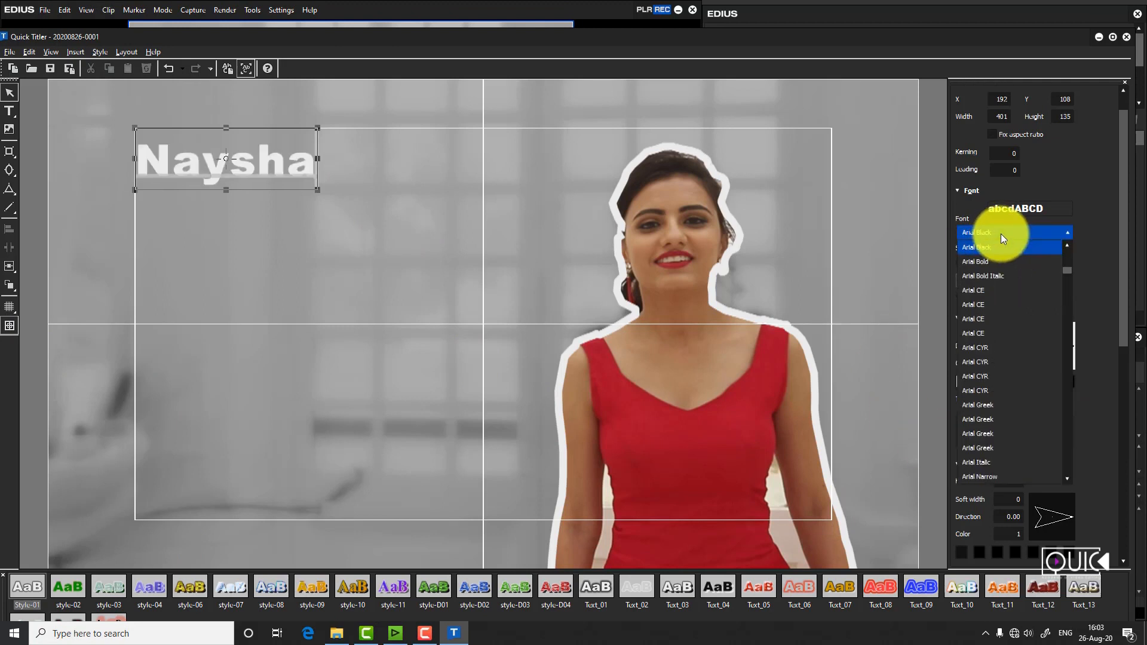
{"action": "key", "text": "Down"}
{"action": "key", "text": "Down"}
{"action": "key", "text": "Down"}
{"action": "key", "text": "Down"}
{"action": "key", "text": "Down"}
{"action": "key", "text": "Down"}
{"action": "key", "text": "Down"}
{"action": "key", "text": "Down"}
{"action": "key", "text": "Down"}
{"action": "key", "text": "Down"}
{"action": "key", "text": "Down"}
{"action": "key", "text": "Down"}
{"action": "key", "text": "Down"}
{"action": "key", "text": "Down"}
{"action": "key", "text": "Down"}
{"action": "key", "text": "Down"}
{"action": "key", "text": "Down"}
{"action": "key", "text": "Down"}
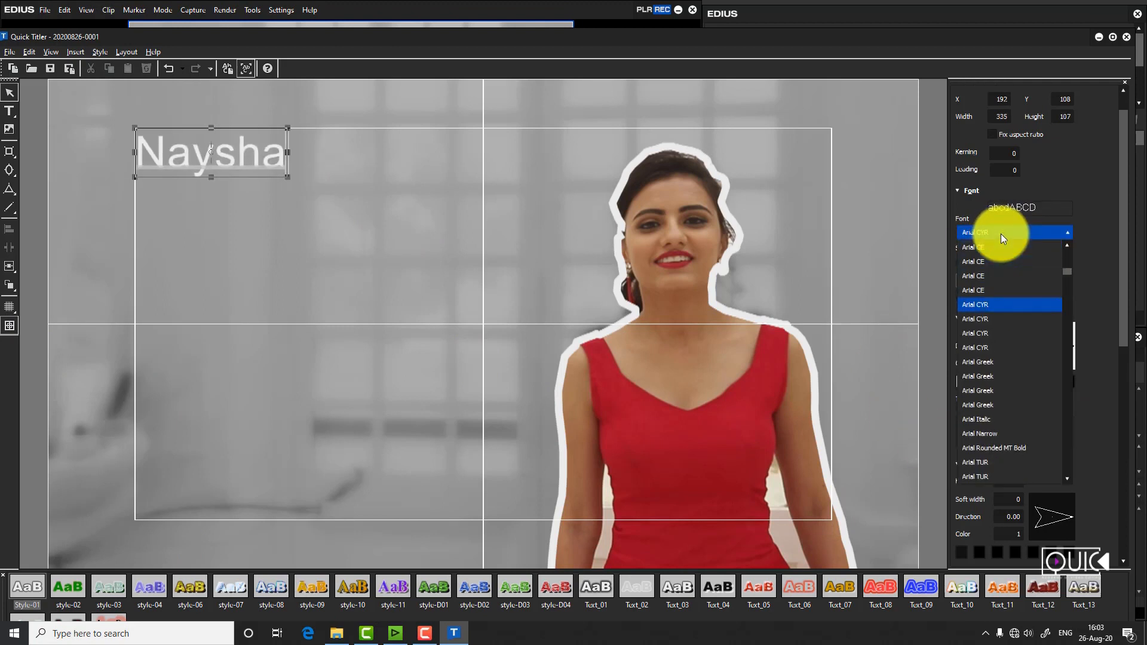
{"action": "key", "text": "Down"}
{"action": "key", "text": "Down"}
{"action": "key", "text": "Down"}
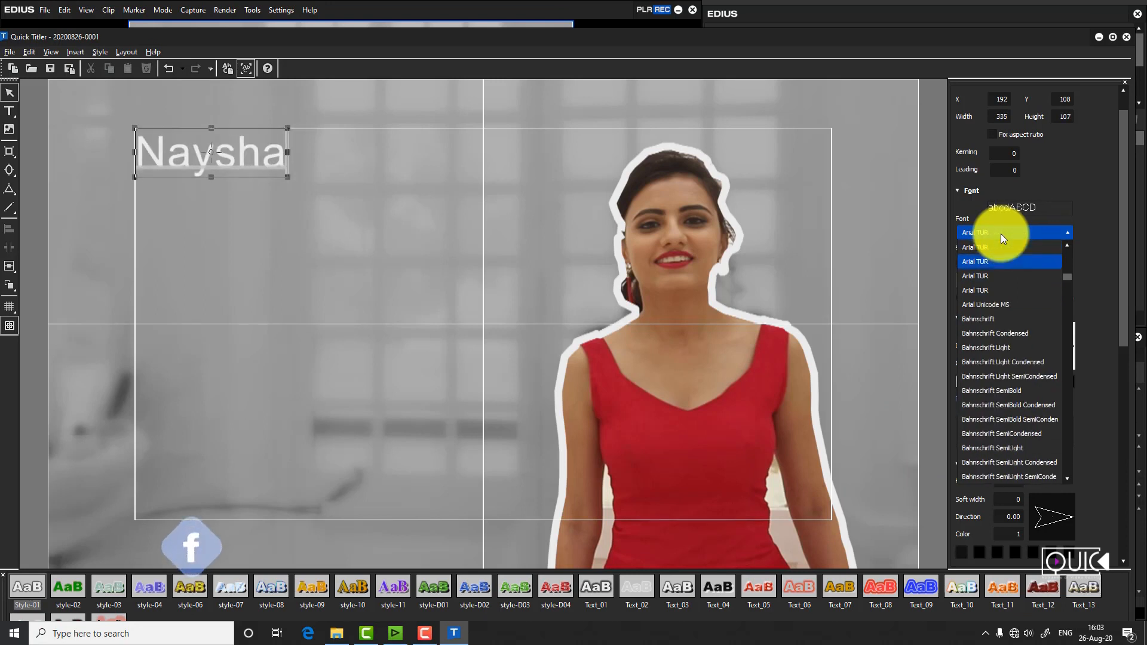
{"action": "key", "text": "Up"}
{"action": "key", "text": "Up"}
{"action": "key", "text": "Up"}
{"action": "key", "text": "Up"}
{"action": "key", "text": "Up"}
{"action": "key", "text": "Up"}
{"action": "key", "text": "Up"}
{"action": "key", "text": "Up"}
{"action": "key", "text": "Up"}
{"action": "key", "text": "Up"}
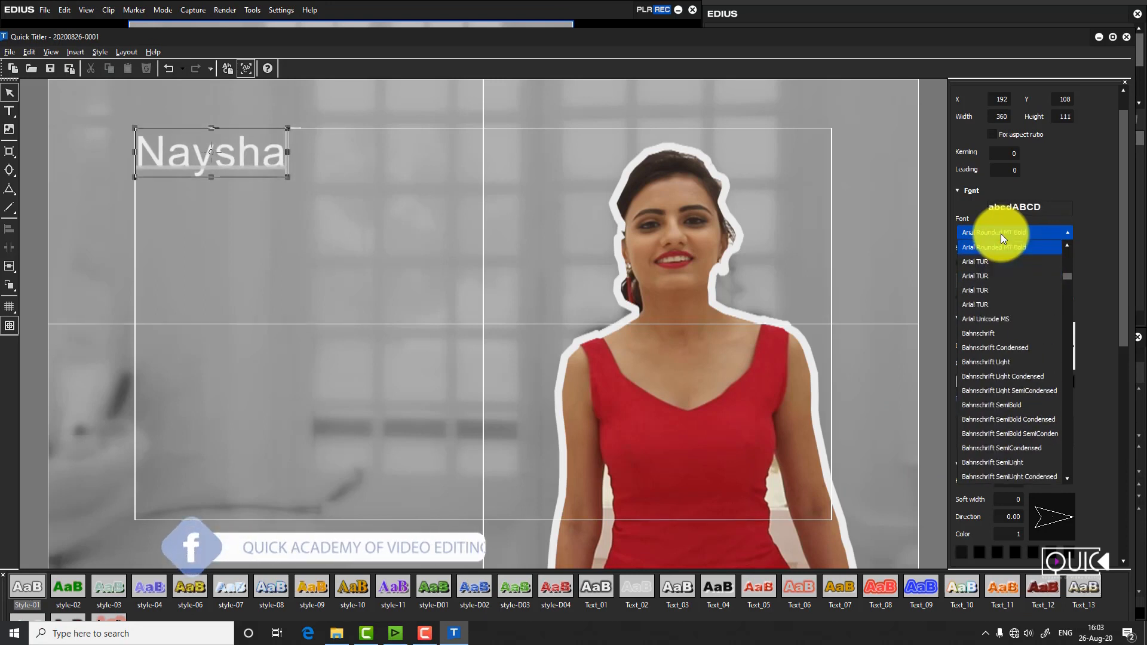
{"action": "key", "text": "Up"}
{"action": "key", "text": "Up"}
{"action": "key", "text": "Up"}
{"action": "key", "text": "Up"}
{"action": "key", "text": "Up"}
{"action": "key", "text": "Up"}
{"action": "key", "text": "Up"}
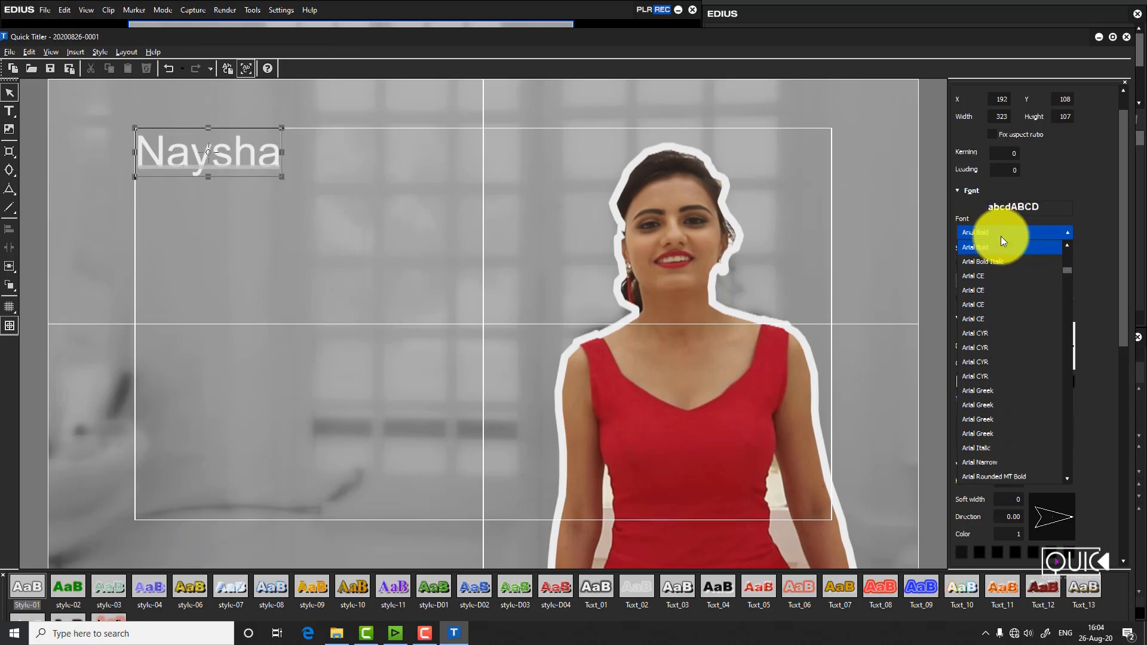
{"action": "key", "text": "Home"}
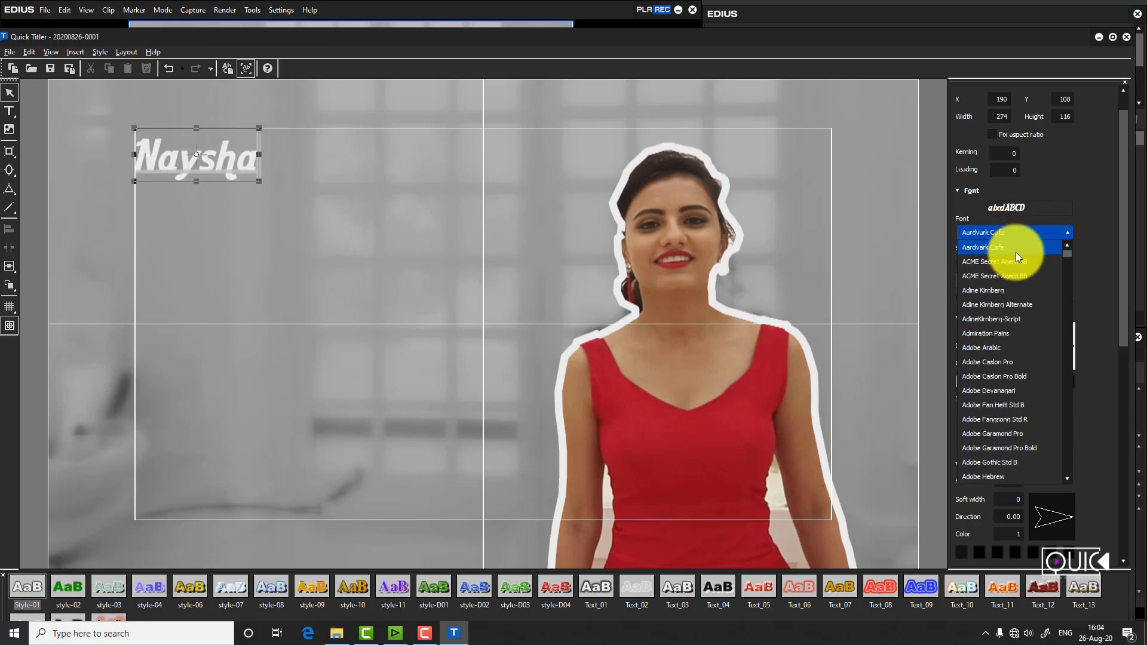
{"action": "key", "text": "Down"}
{"action": "key", "text": "Down"}
{"action": "key", "text": "Down"}
{"action": "key", "text": "Down"}
{"action": "key", "text": "Down"}
{"action": "key", "text": "Down"}
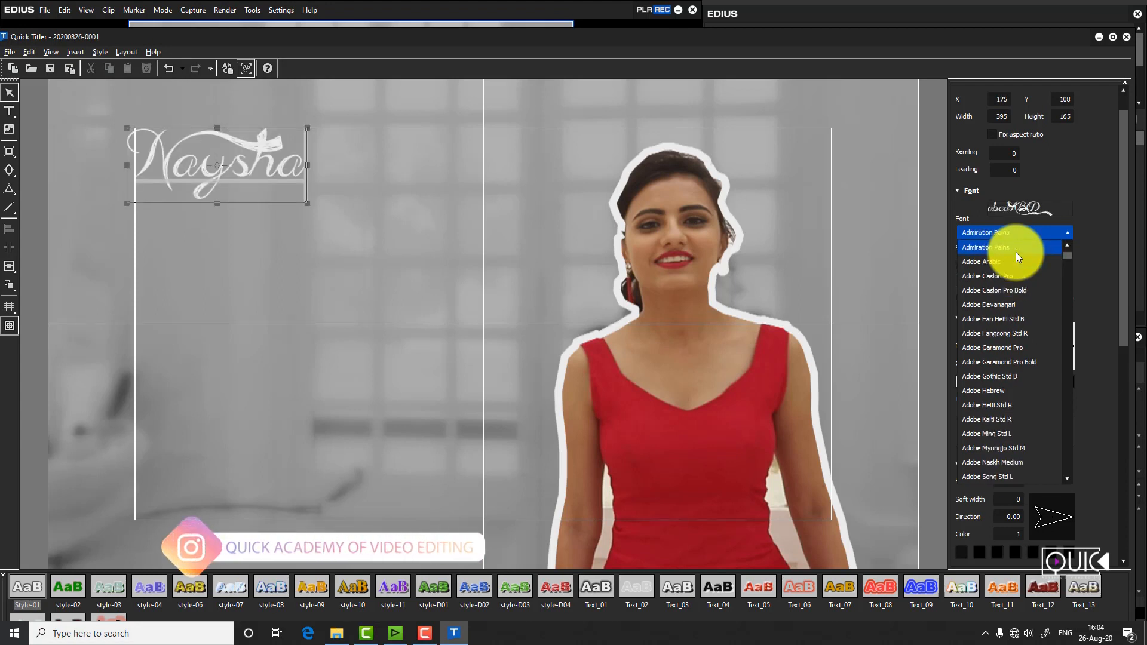
{"action": "key", "text": "Down"}
{"action": "key", "text": "Down"}
{"action": "key", "text": "Down"}
{"action": "key", "text": "Down"}
{"action": "key", "text": "Down"}
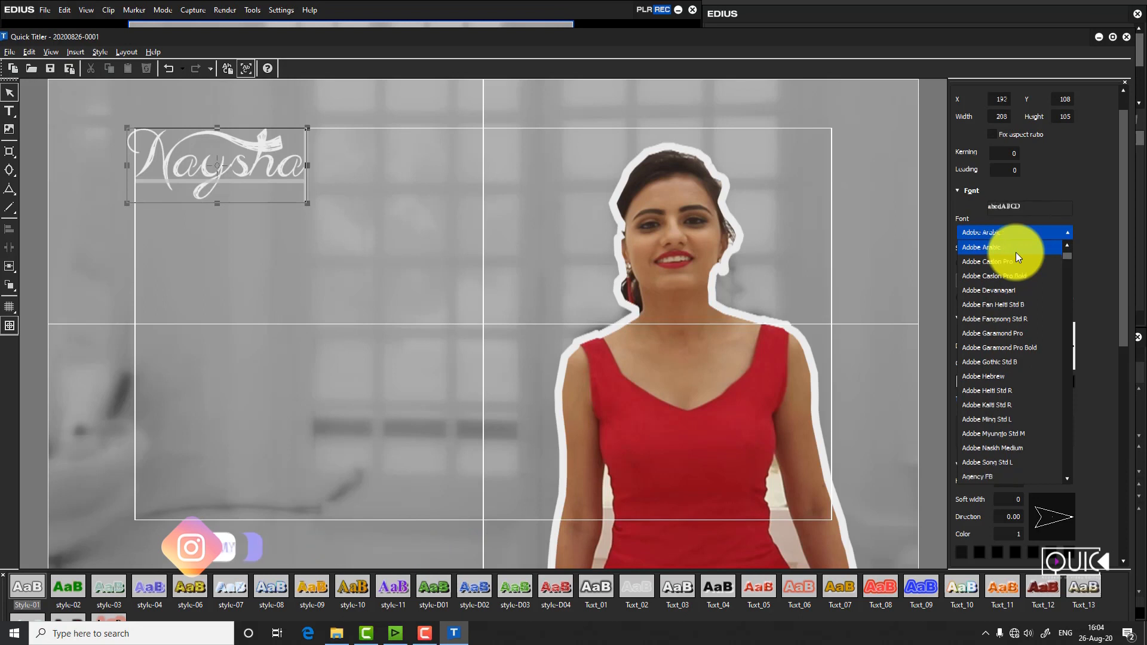
{"action": "key", "text": "Down"}
{"action": "key", "text": "Down"}
{"action": "key", "text": "Down"}
{"action": "key", "text": "Down"}
{"action": "key", "text": "Down"}
{"action": "key", "text": "Down"}
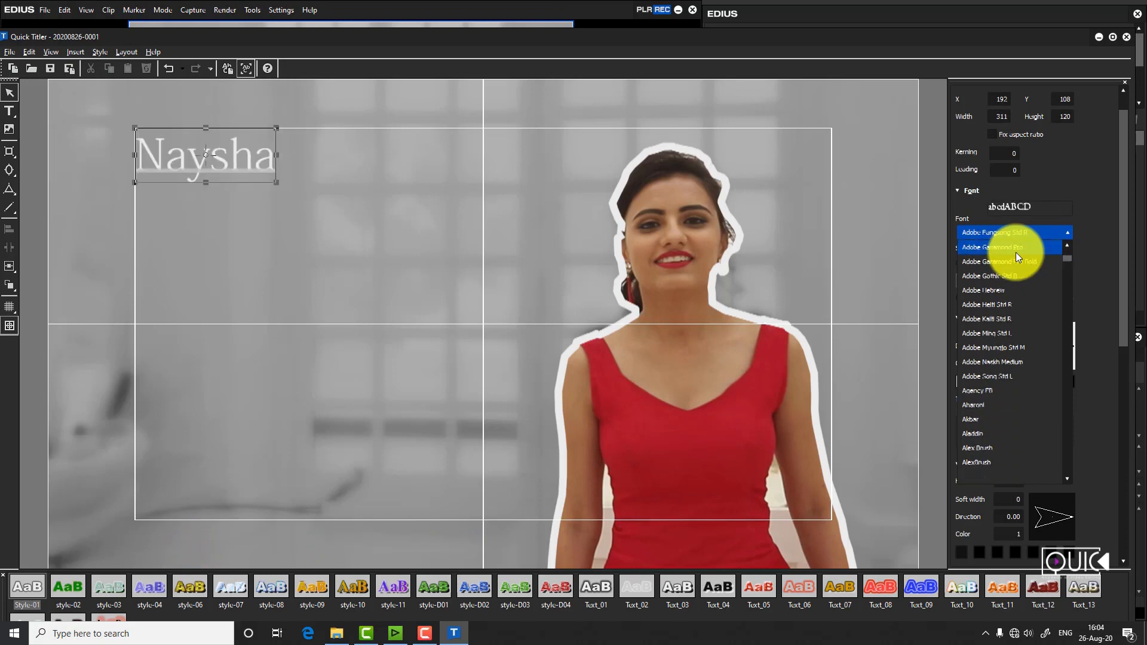
{"action": "key", "text": "Down"}
{"action": "key", "text": "Down"}
{"action": "key", "text": "Down"}
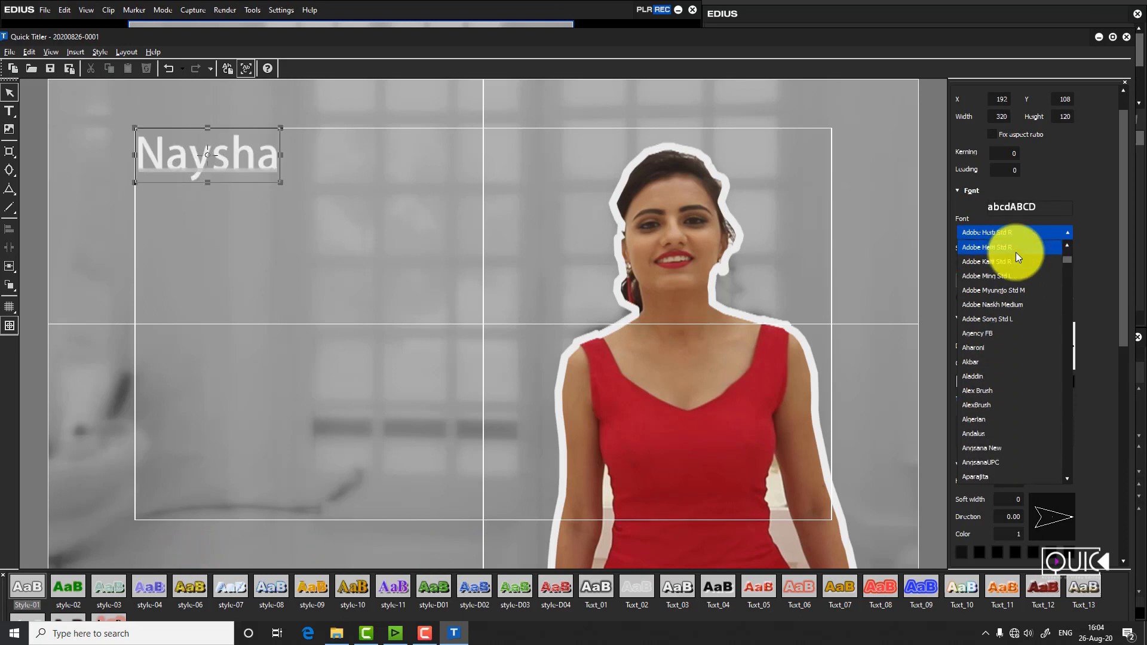
{"action": "scroll", "coordinate": [1016, 252], "scroll_direction": "down", "scroll_amount": 6}
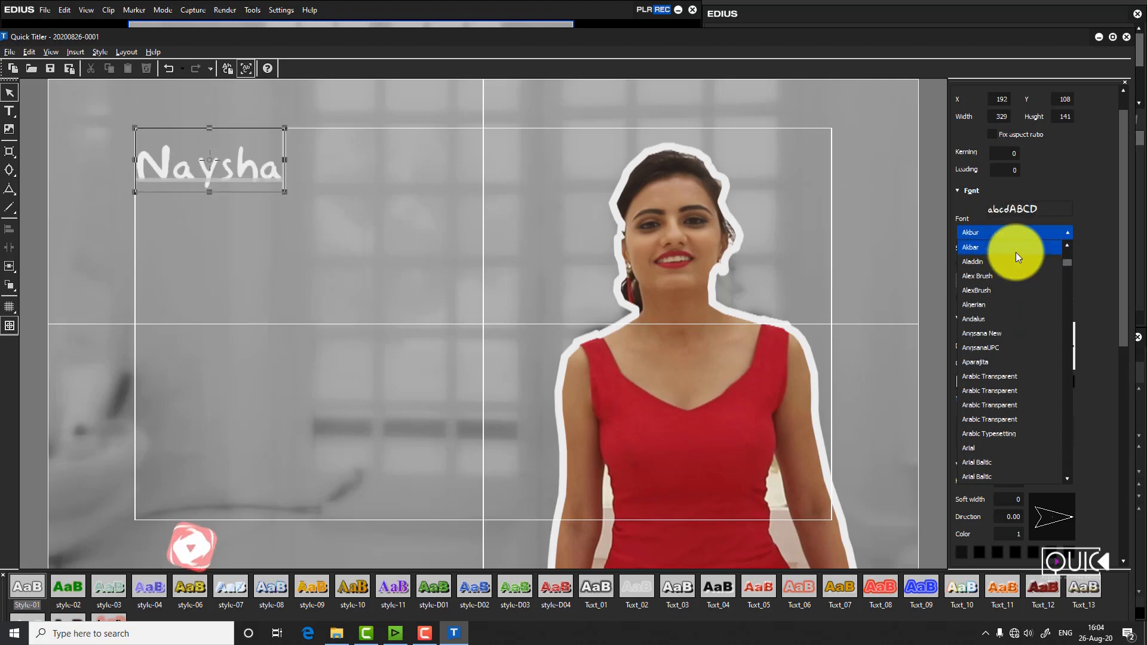
{"action": "left_click", "coordinate": [216, 274]}
- Retype the name in capital letters and move the title beside the woman to about X 572, Y 390
{"action": "left_click", "coordinate": [291, 213]}
{"action": "left_click", "coordinate": [270, 171]}
{"action": "left_click_drag", "start_coordinate": [278, 171], "coordinate": [180, 176]}
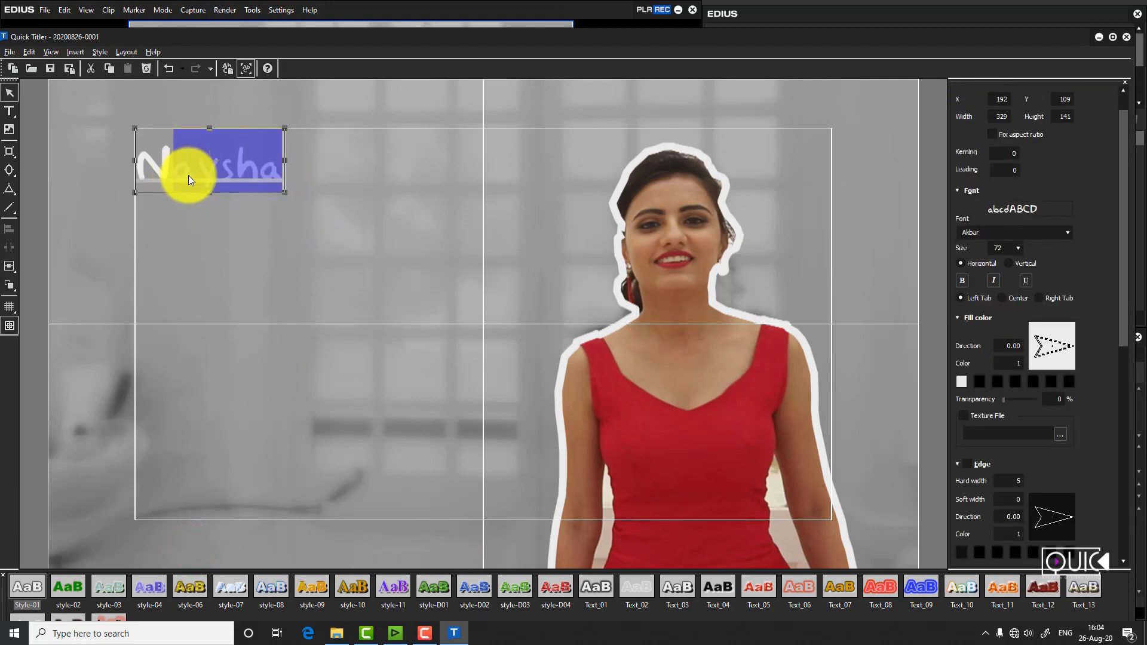
{"action": "type", "text": "AYSHA"}
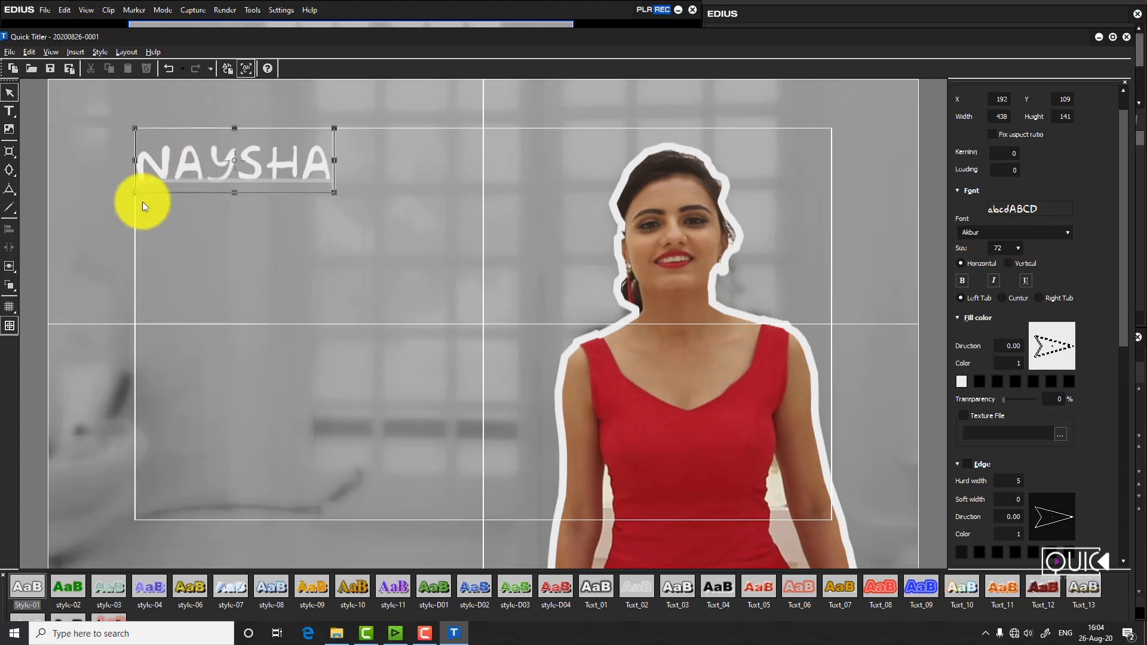
{"action": "left_click", "coordinate": [256, 244]}
{"action": "left_click_drag", "start_coordinate": [281, 161], "coordinate": [458, 288]}
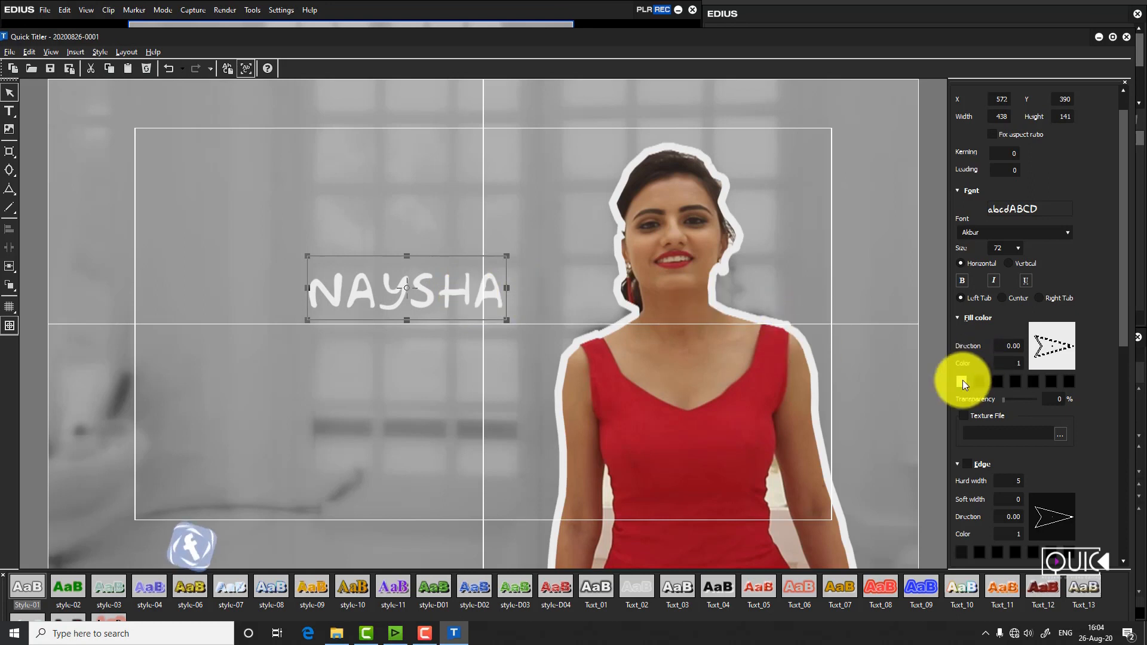
- Turn on the name title's edge and colour it dark red, Red 192, Green 8, Blue -34
{"action": "left_click_drag", "start_coordinate": [680, 35], "coordinate": [661, 64]}
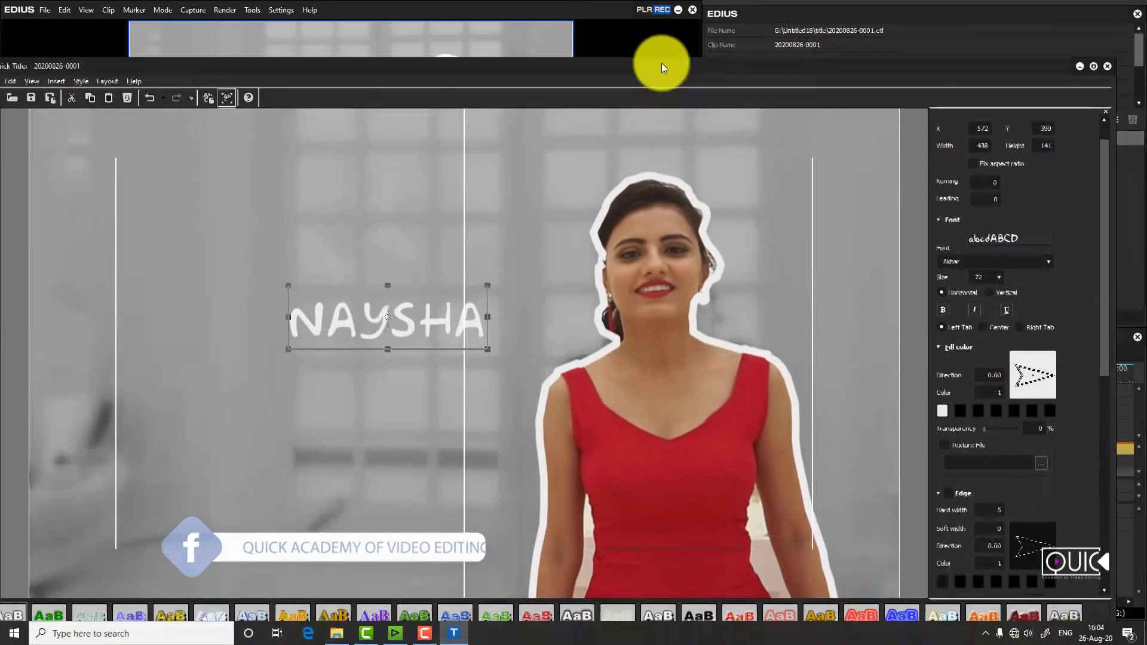
{"action": "left_click", "coordinate": [948, 493]}
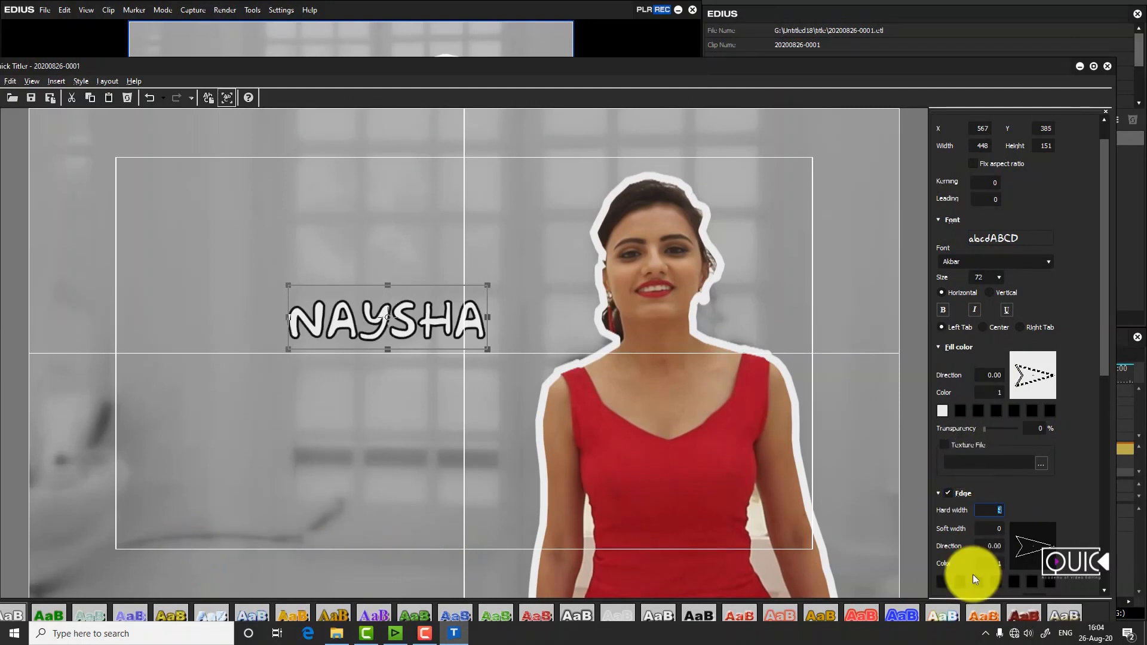
{"action": "left_click", "coordinate": [973, 575]}
{"action": "left_click", "coordinate": [628, 328]}
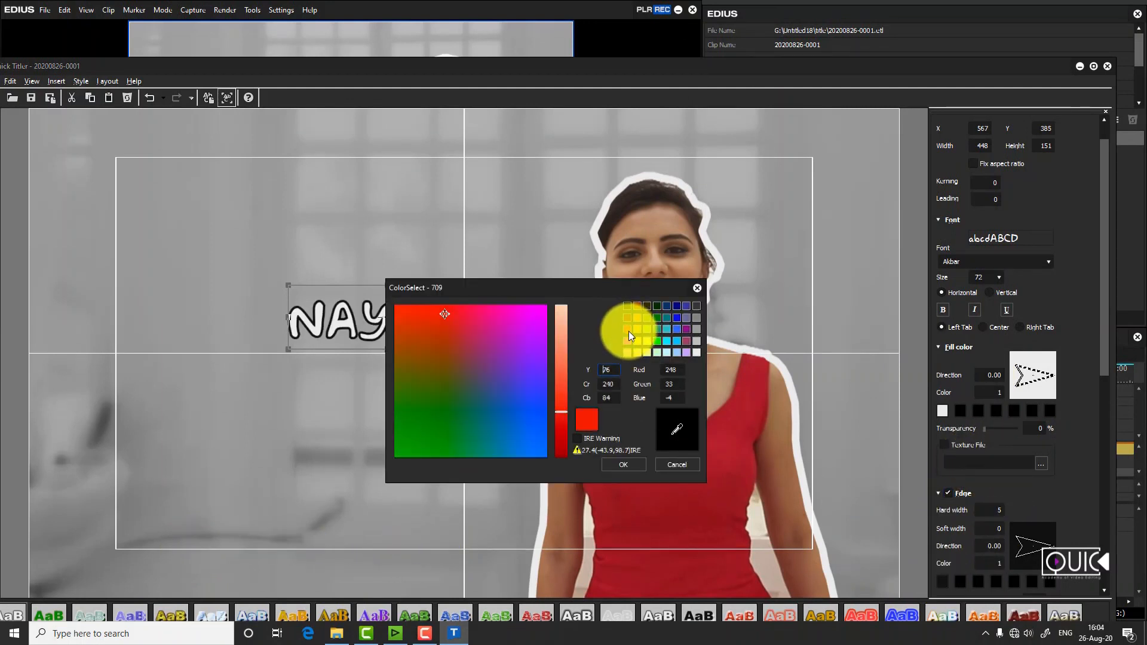
{"action": "left_click_drag", "start_coordinate": [564, 410], "coordinate": [565, 431]}
{"action": "left_click_drag", "start_coordinate": [460, 337], "coordinate": [446, 324]}
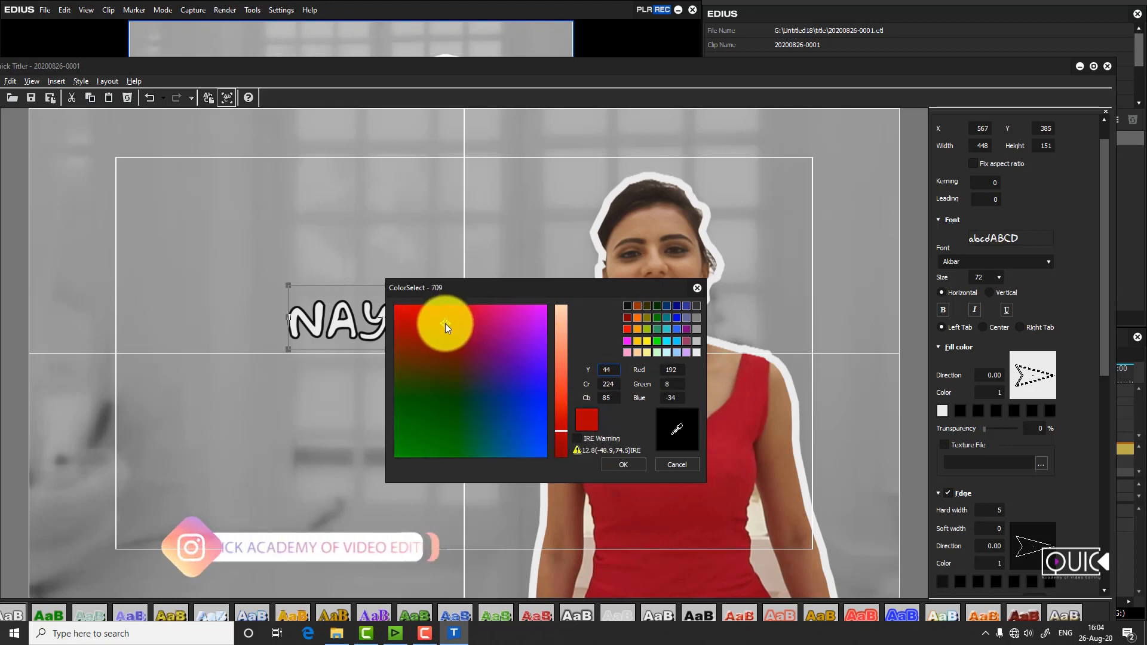
{"action": "left_click", "coordinate": [622, 465]}
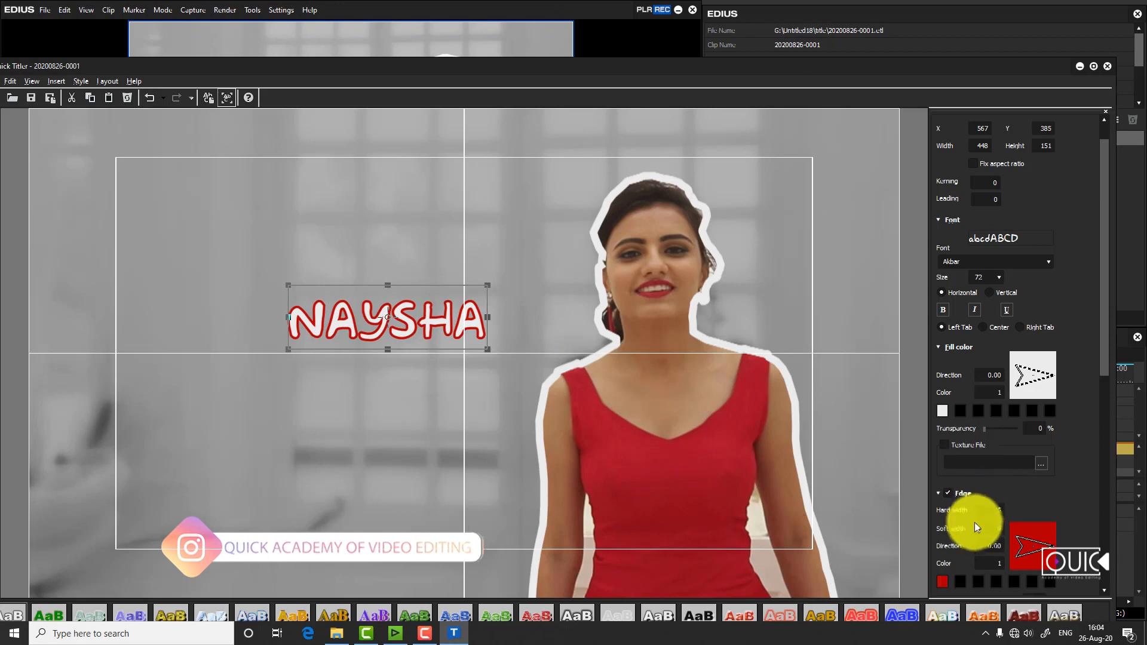
- Set the name title's edge to soft width 5 and hard width 2
{"action": "left_click", "coordinate": [994, 529]}
{"action": "type", "text": "5"}
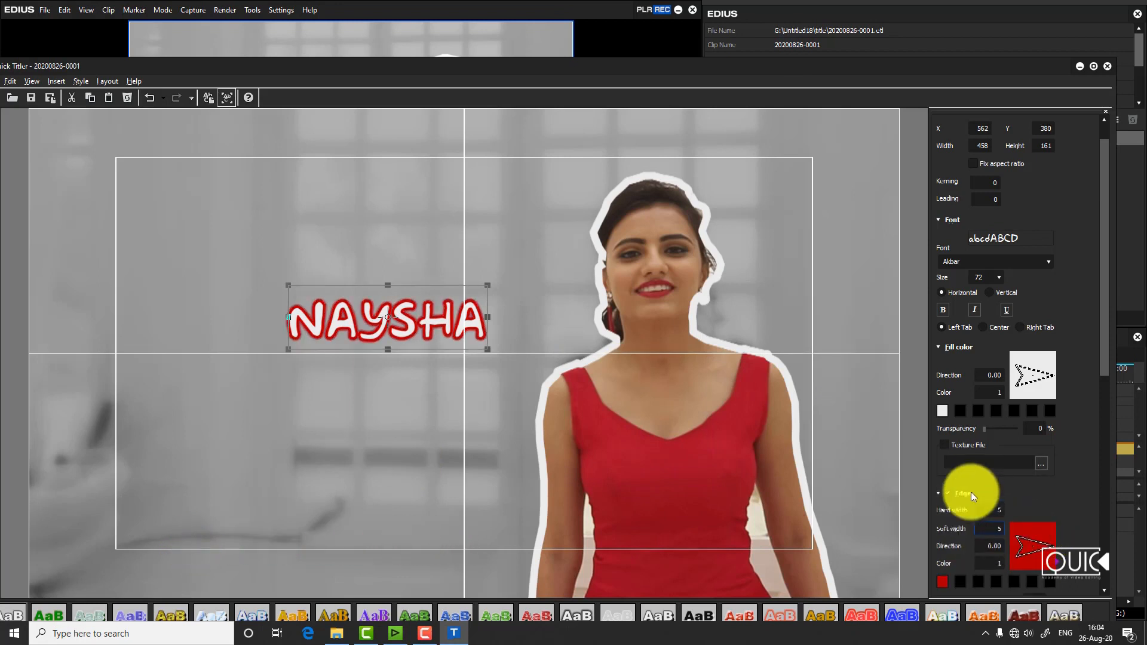
{"action": "left_click", "coordinate": [991, 513]}
{"action": "type", "text": "2"}
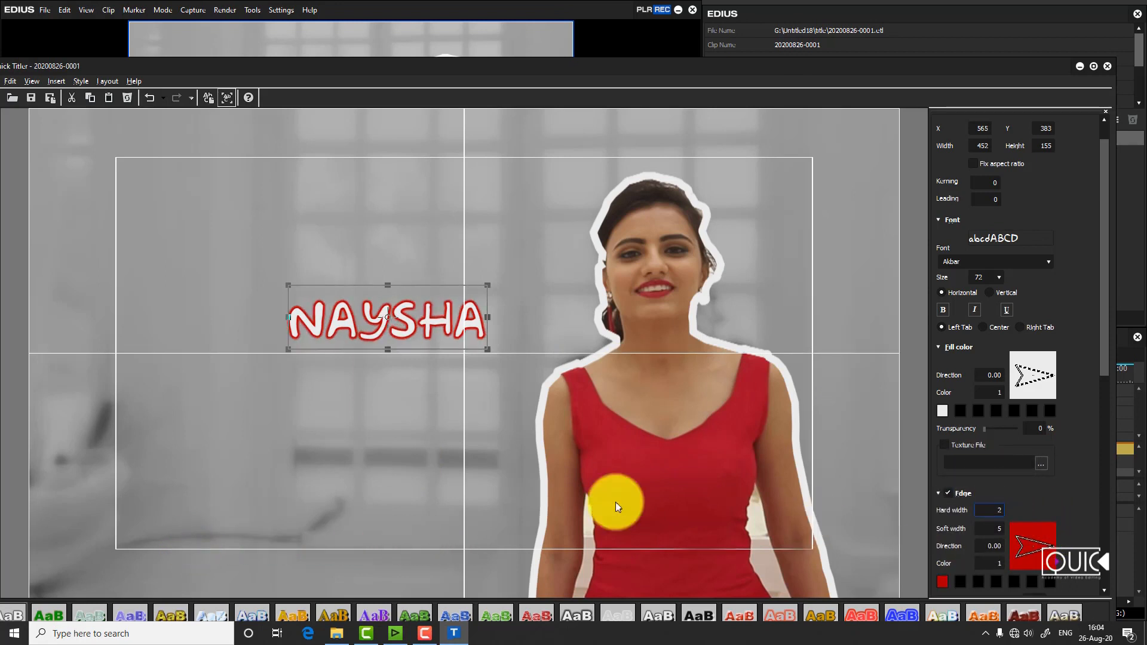
{"action": "left_click", "coordinate": [476, 392]}
- Duplicate the name title to just below the original, about X 621, Y 527, and replace the copy's text with "Bride"
{"action": "left_click", "coordinate": [420, 320]}
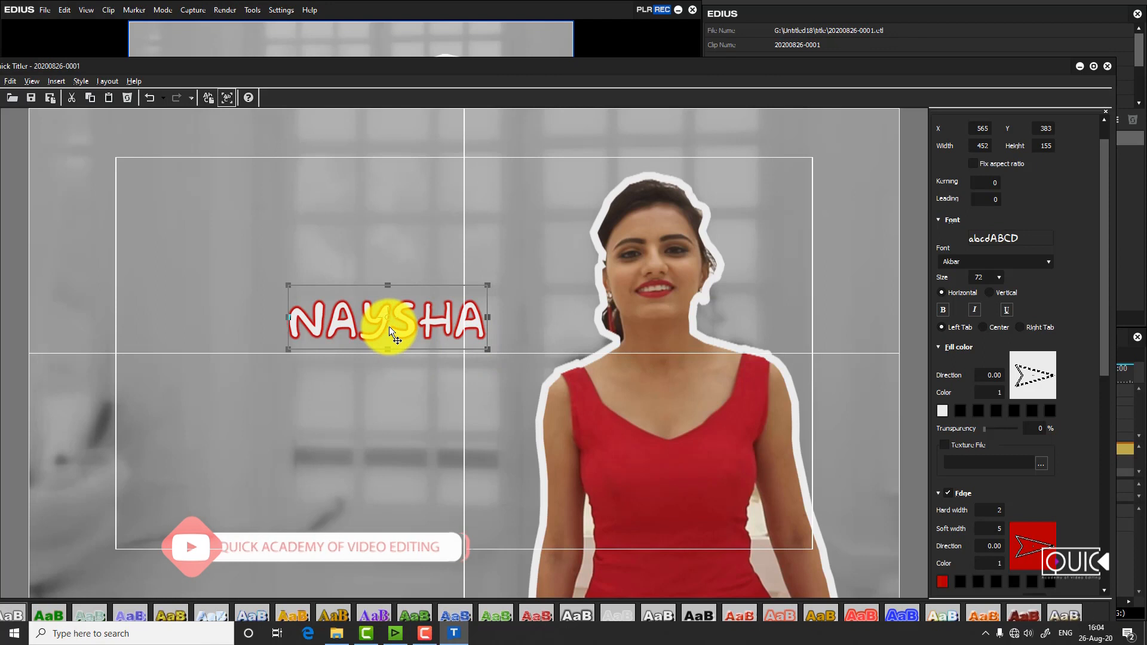
{"action": "left_click_drag", "start_coordinate": [412, 300], "coordinate": [442, 367]}
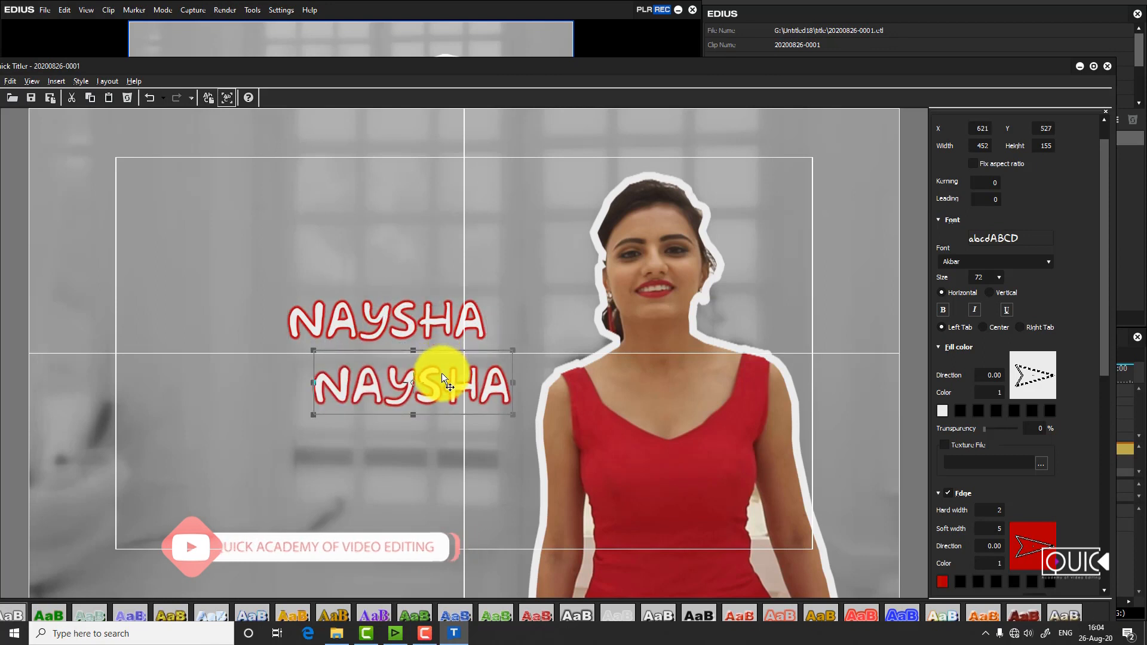
{"action": "left_click_drag", "start_coordinate": [507, 381], "coordinate": [321, 386]}
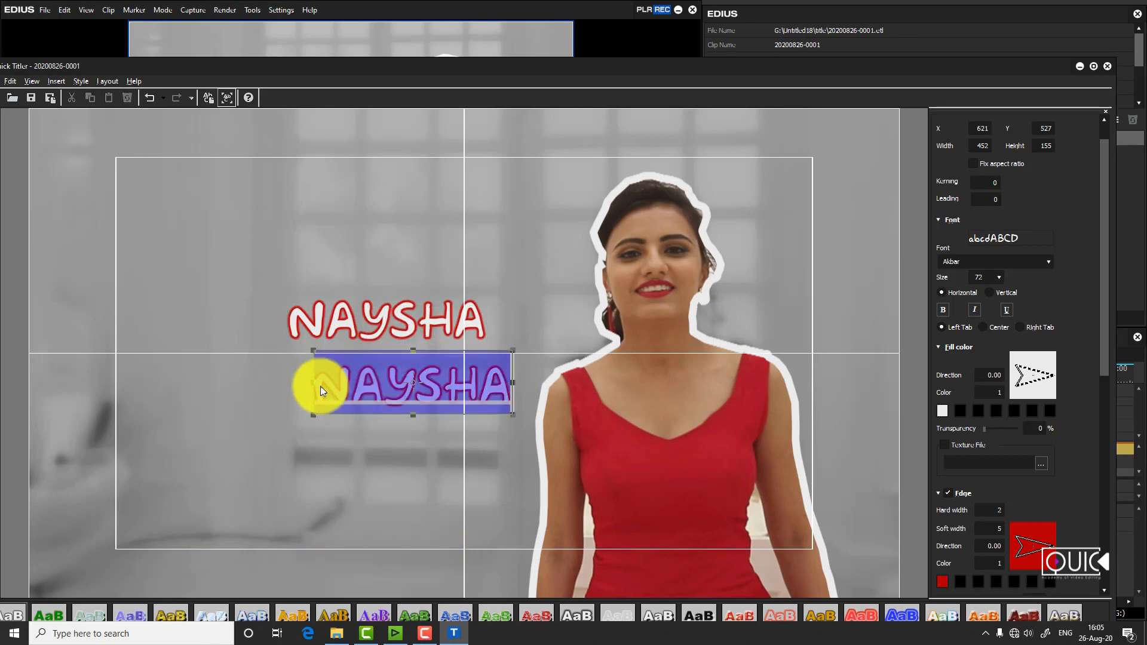
{"action": "type", "text": "bride"}
{"action": "key", "text": "BackSpace"}
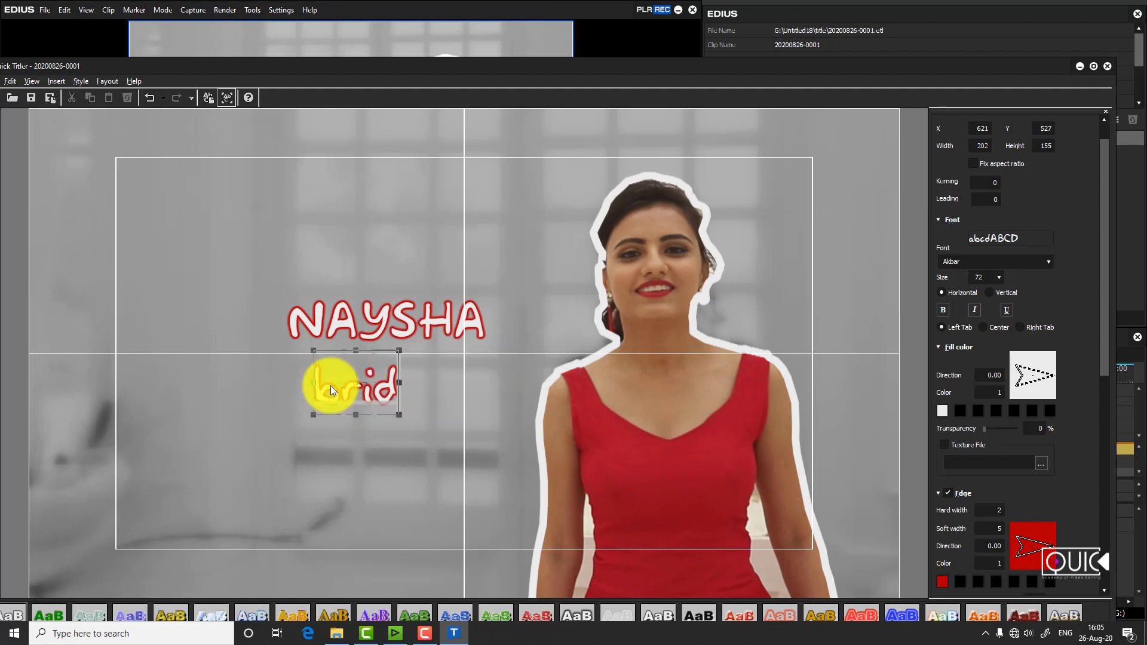
{"action": "key", "text": "BackSpace"}
{"action": "key", "text": "BackSpace"}
{"action": "key", "text": "BackSpace"}
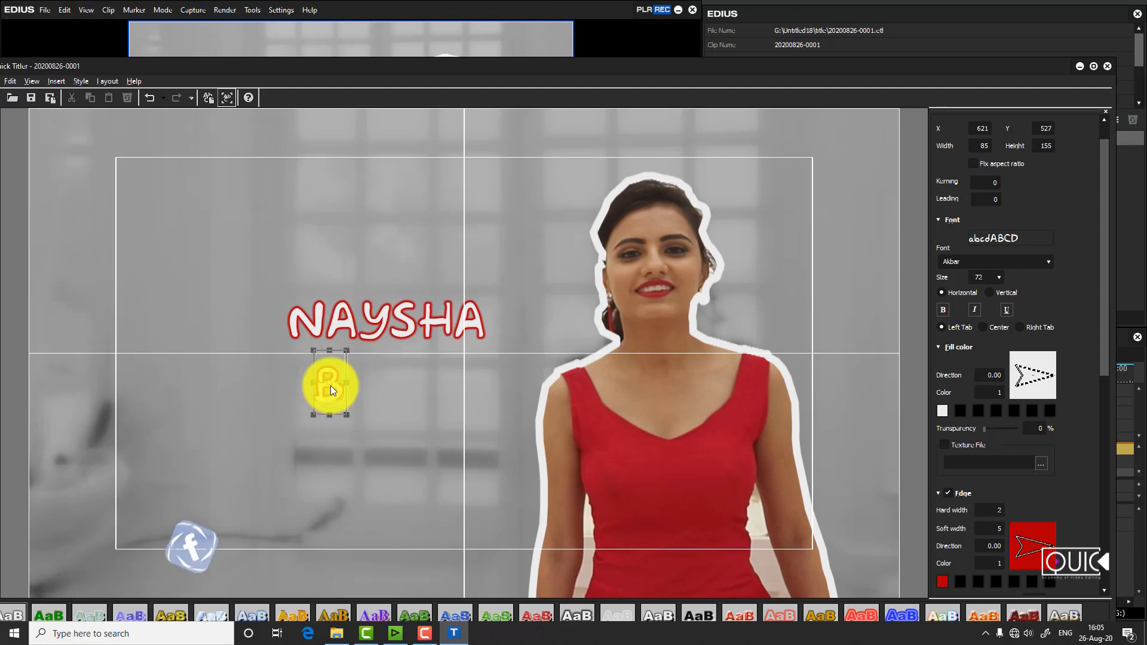
{"action": "type", "text": "Bride"}
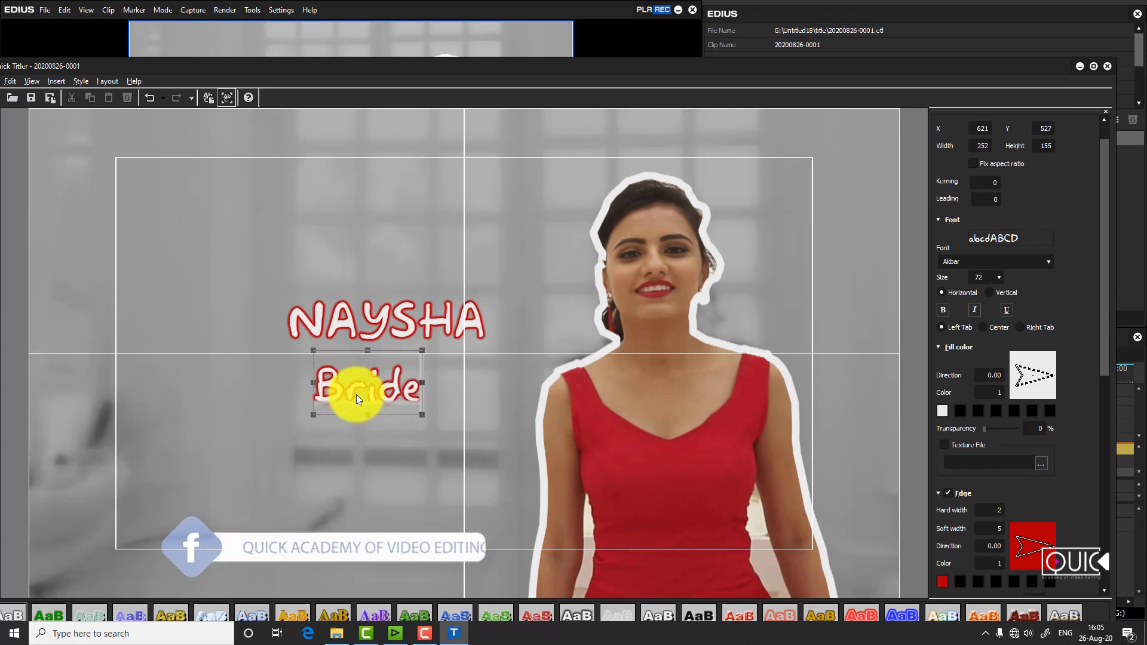
- Shrink the "Bride" text to about 130 by 84, place it under the end of the name, and turn off its edge
{"action": "left_click", "coordinate": [411, 421]}
{"action": "left_click", "coordinate": [418, 411]}
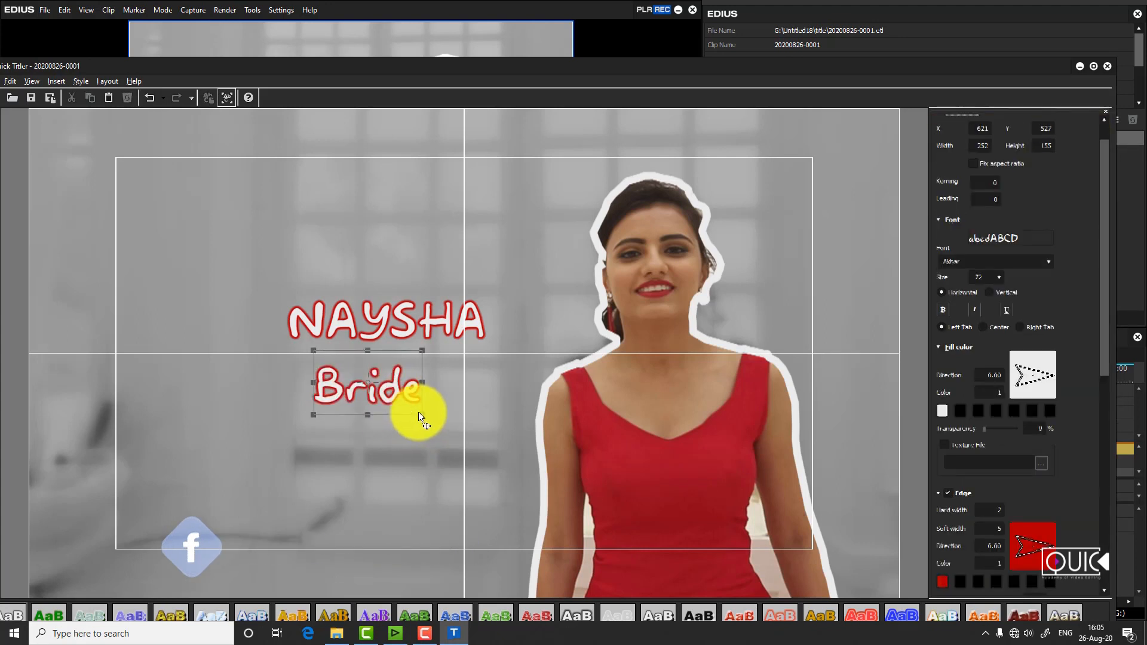
{"action": "left_click_drag", "start_coordinate": [422, 415], "coordinate": [452, 364]}
{"action": "left_click", "coordinate": [371, 416]}
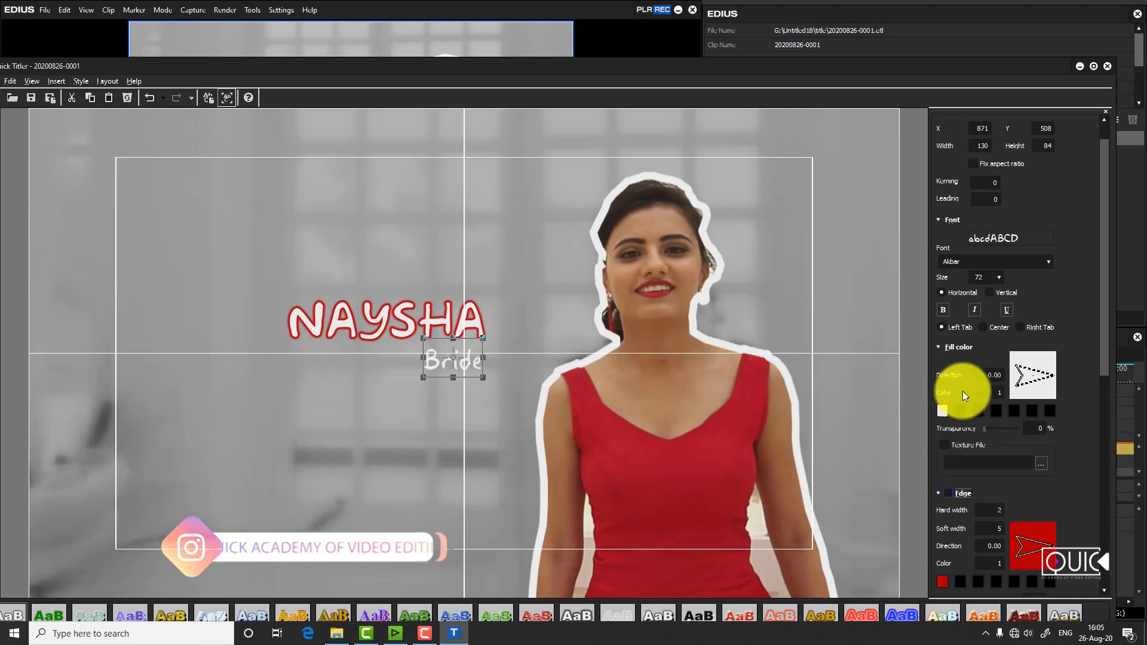
- Set the "Bride" text's fill colour to dark red, Red 198, Green 18, Blue -44
{"action": "left_click", "coordinate": [942, 410]}
{"action": "left_click", "coordinate": [626, 329]}
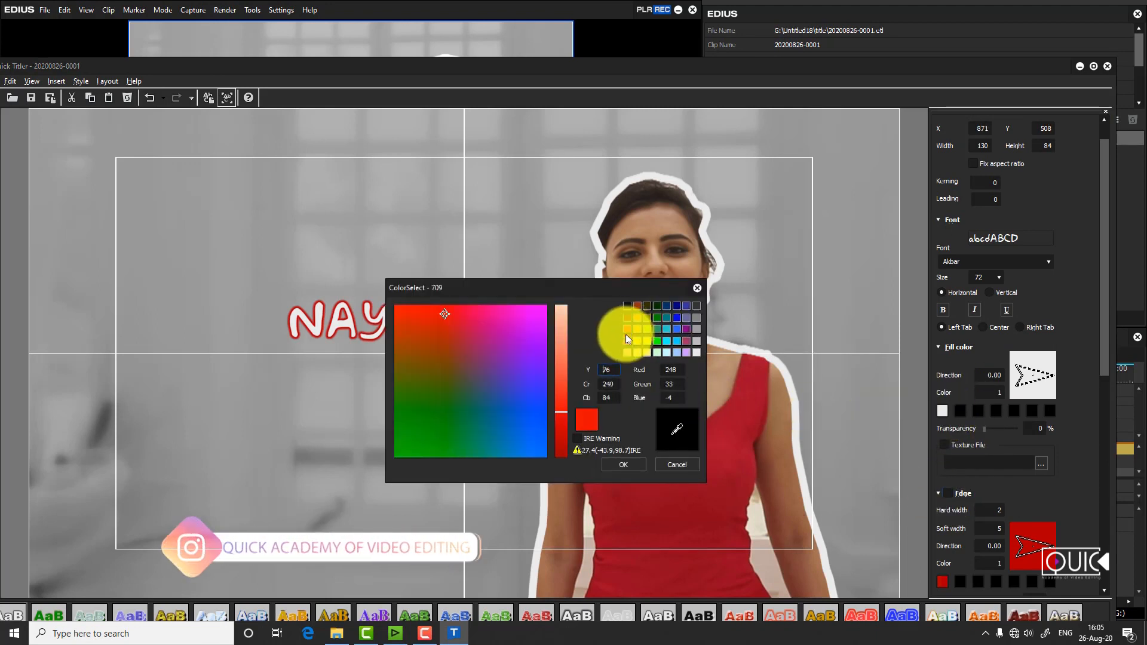
{"action": "left_click", "coordinate": [562, 423]}
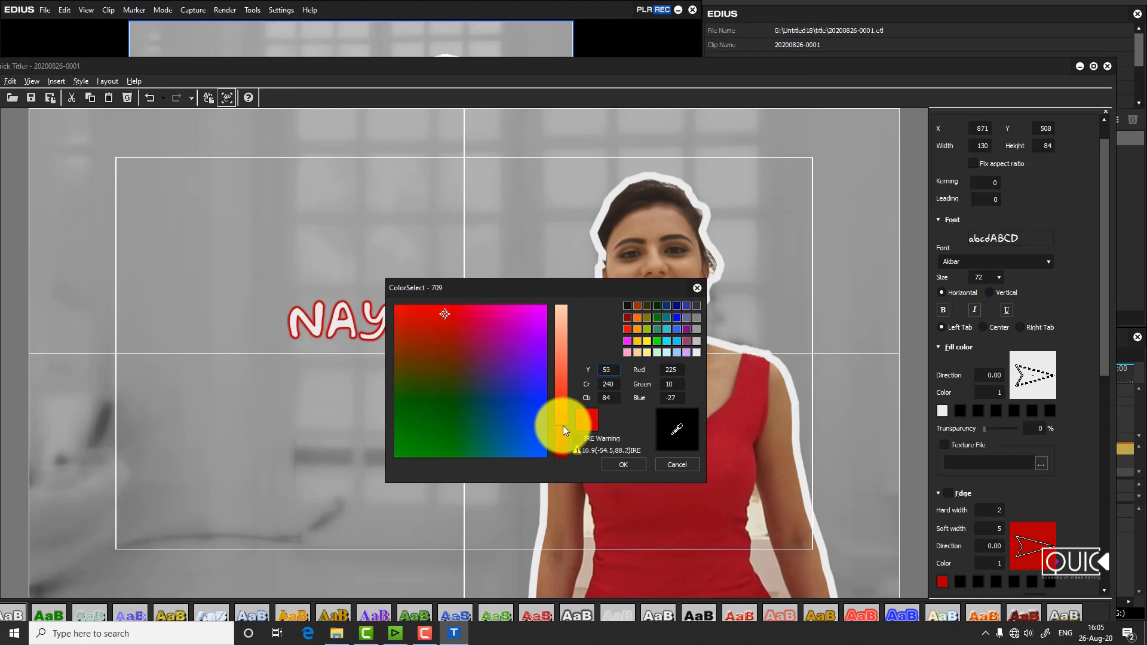
{"action": "left_click", "coordinate": [441, 322]}
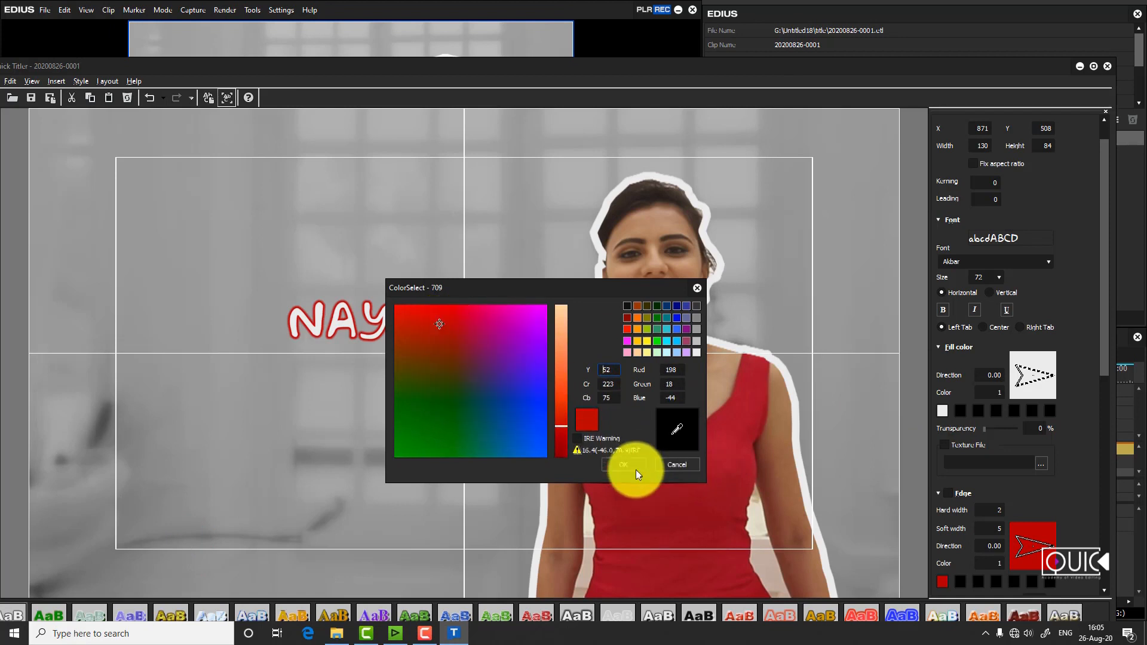
{"action": "left_click", "coordinate": [635, 468]}
- Adjust the "Bride" text to about 146 by 86 at X 860, Y 504, and save the title
{"action": "left_click", "coordinate": [472, 404]}
{"action": "left_click", "coordinate": [457, 361]}
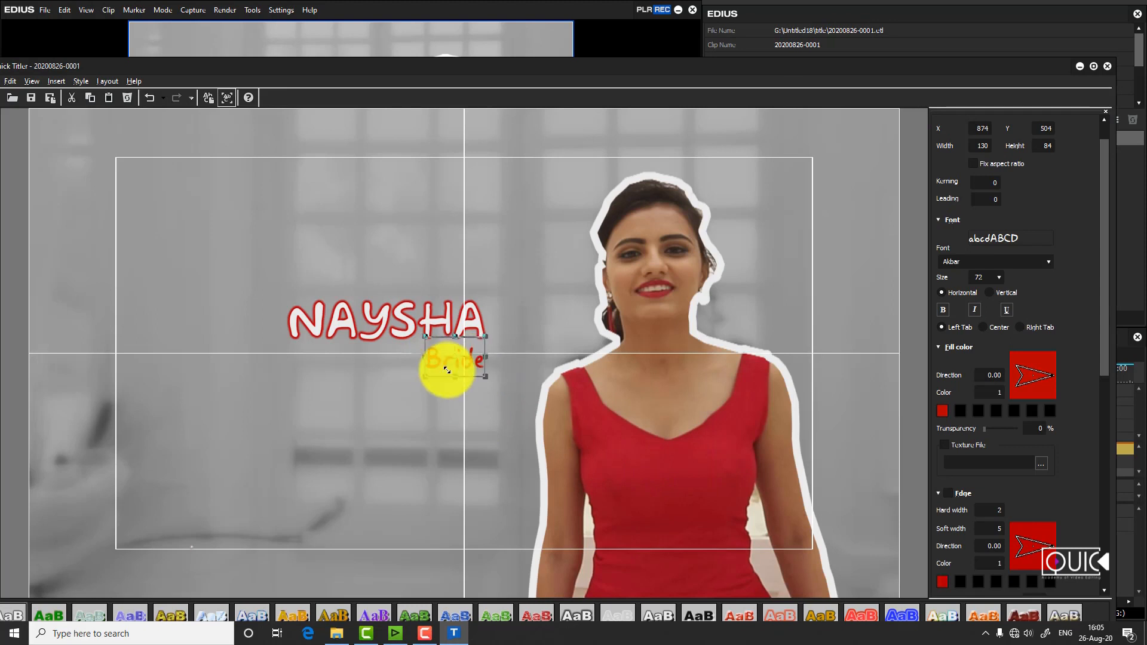
{"action": "left_click", "coordinate": [423, 360]}
{"action": "left_click", "coordinate": [440, 361]}
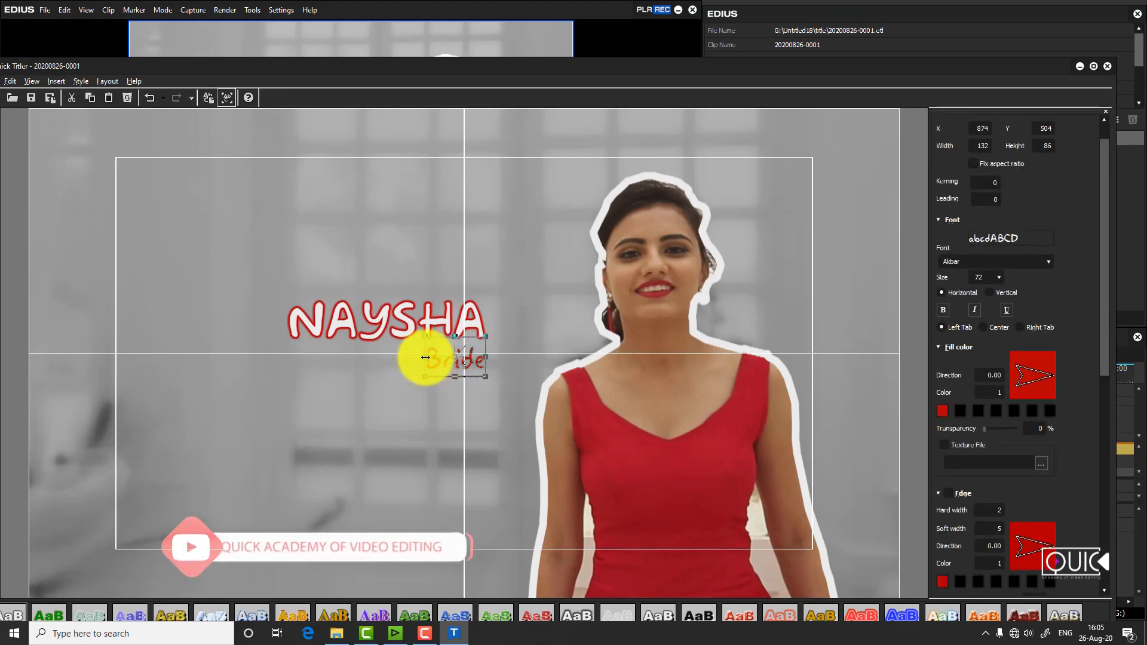
{"action": "left_click_drag", "start_coordinate": [437, 369], "coordinate": [429, 369]}
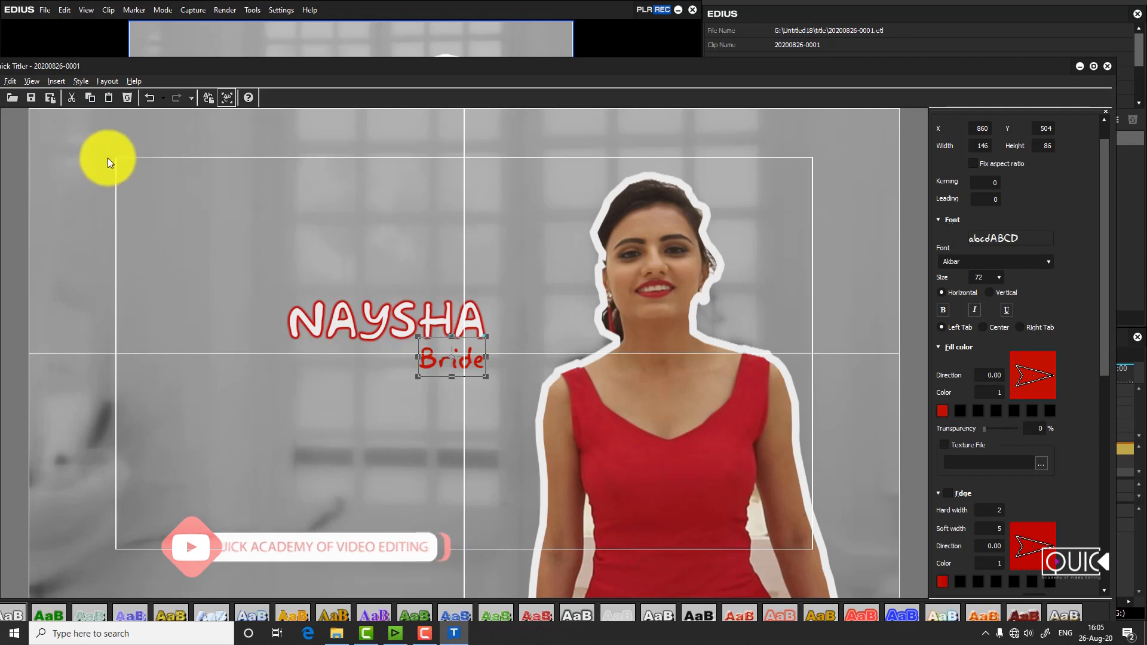
{"action": "left_click_drag", "start_coordinate": [477, 58], "coordinate": [518, 55]}
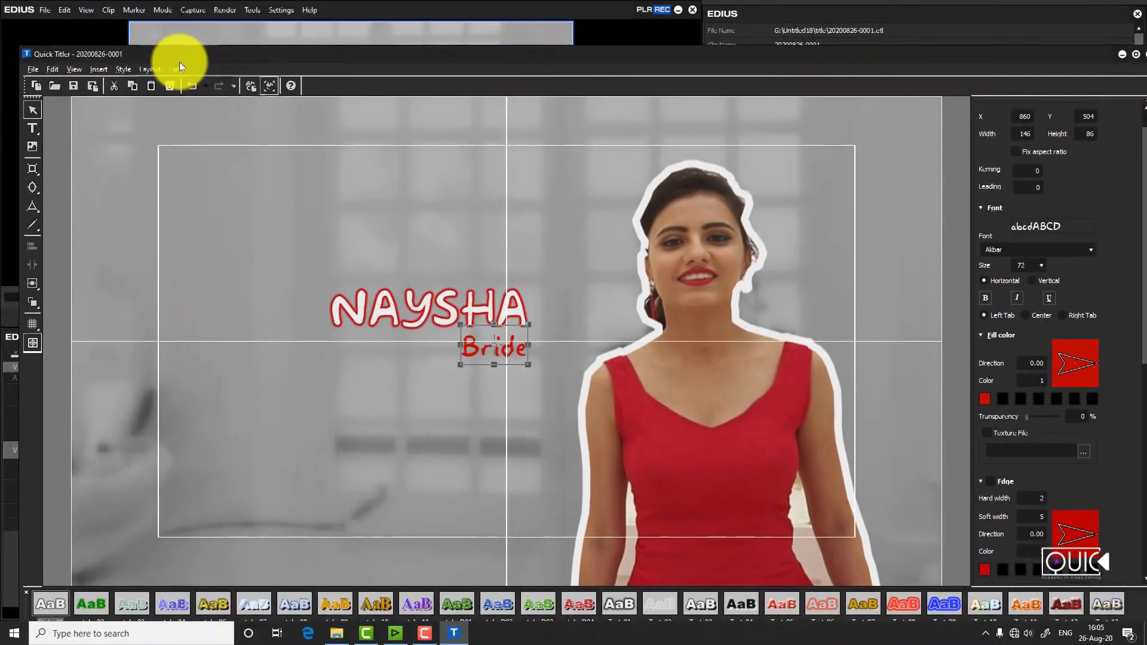
{"action": "left_click", "coordinate": [82, 87]}
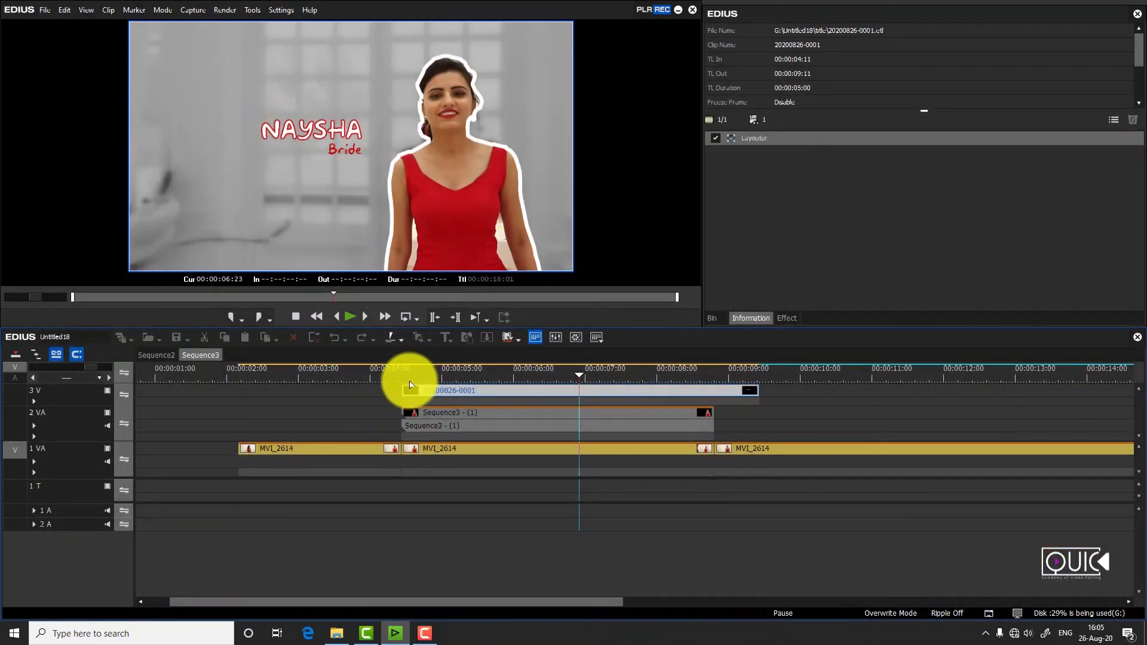
- Cut the title clip on track 3 V at the end of the freeze frame, 00:00:08:20, and delete the excess part
{"action": "left_click_drag", "start_coordinate": [414, 382], "coordinate": [705, 388]}
{"action": "key", "text": "c"}
{"action": "left_click", "coordinate": [740, 391]}
{"action": "key", "text": "Delete"}
{"action": "left_click", "coordinate": [401, 375]}
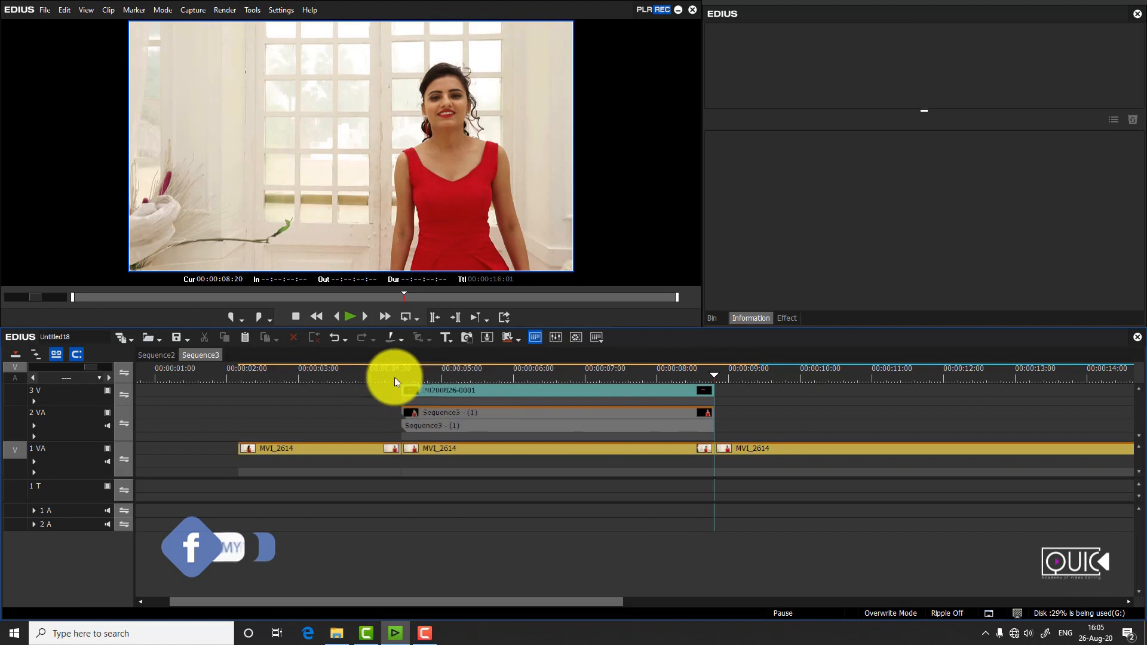
- Open the title clip's Layouter and stretch the title to about 108.58% on both axes
{"action": "left_click", "coordinate": [466, 411]}
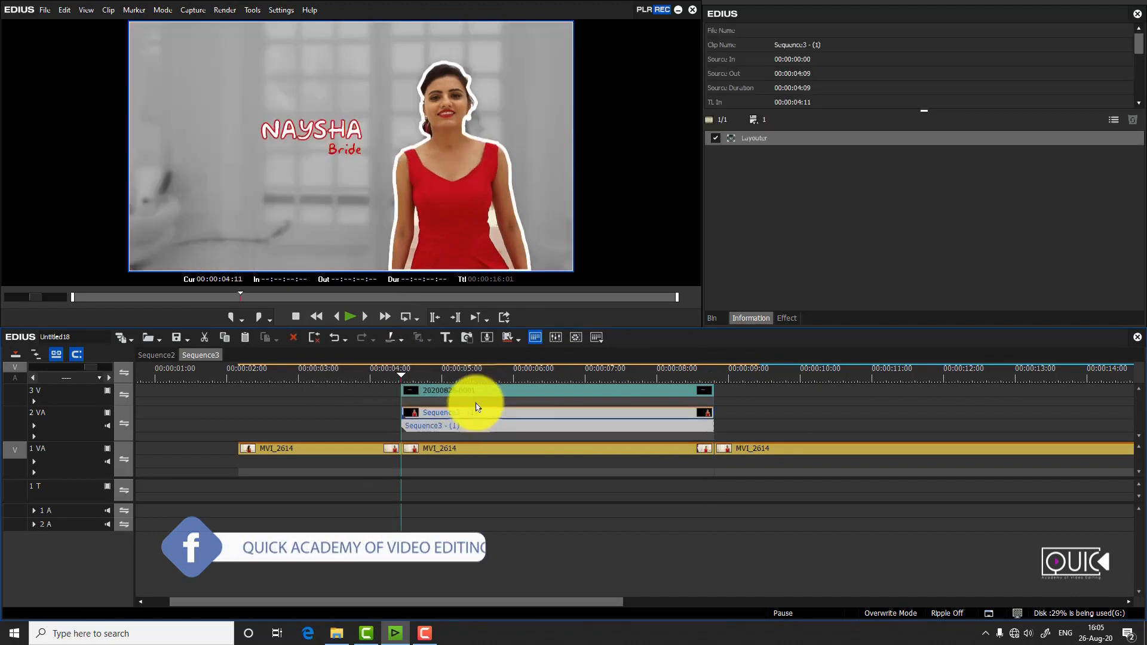
{"action": "left_click", "coordinate": [473, 391]}
{"action": "double_click", "coordinate": [801, 138]}
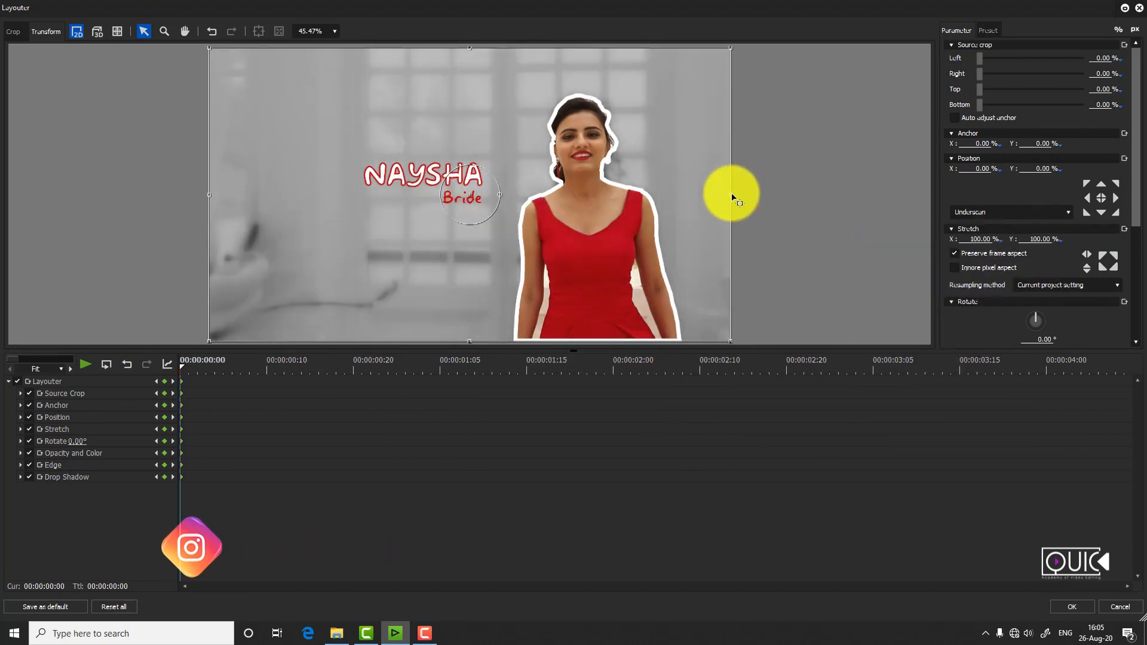
{"action": "left_click_drag", "start_coordinate": [731, 194], "coordinate": [734, 194]}
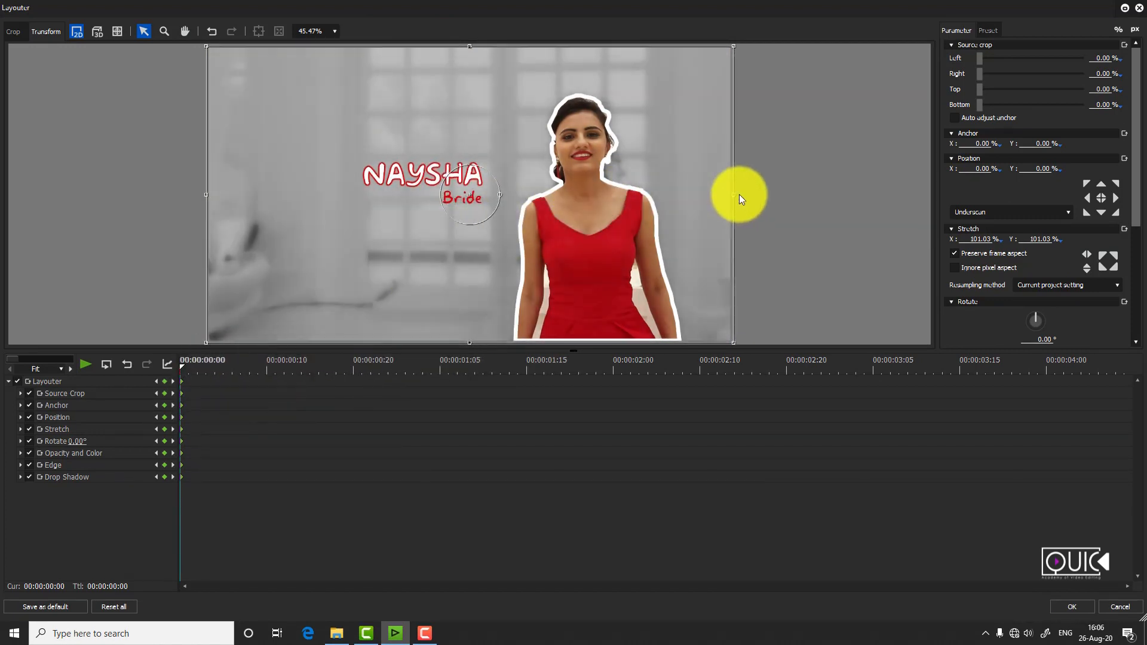
{"action": "mouse_move", "coordinate": [734, 194]}
{"action": "left_mouse_down"}
{"action": "mouse_move", "coordinate": [754, 197]}
{"action": "mouse_move", "coordinate": [741, 201]}
{"action": "left_mouse_up"}
{"action": "scroll", "coordinate": [1126, 286], "scroll_direction": "down", "scroll_amount": 3}
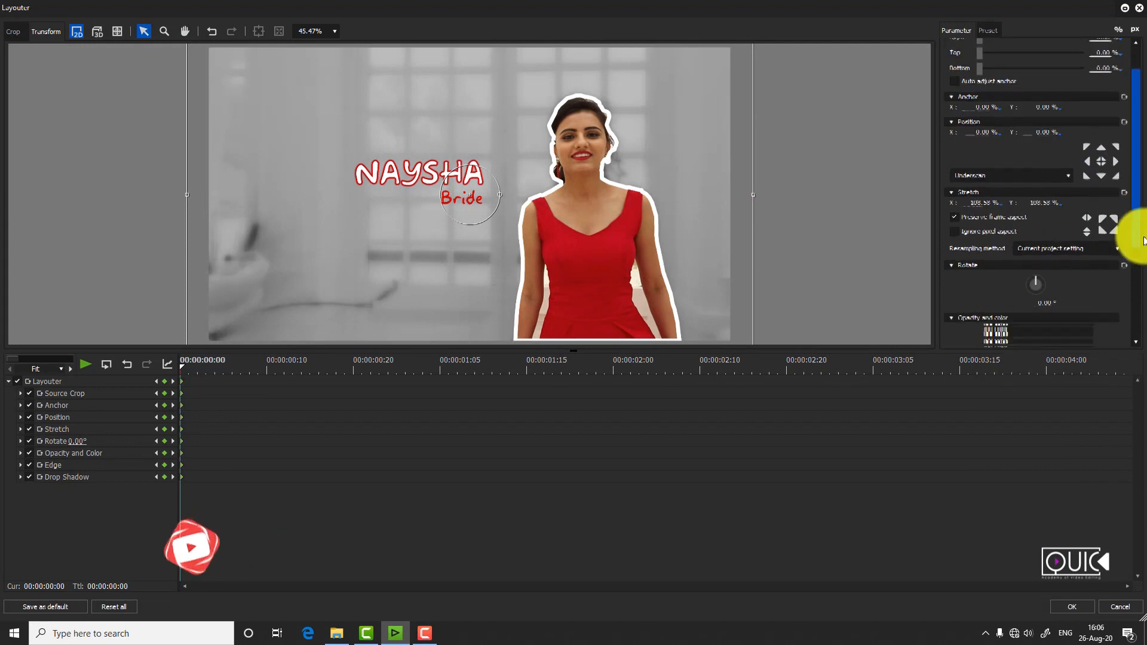
- Set the title's rotation to -10° at the start of the clip
{"action": "left_click", "coordinate": [1031, 241]}
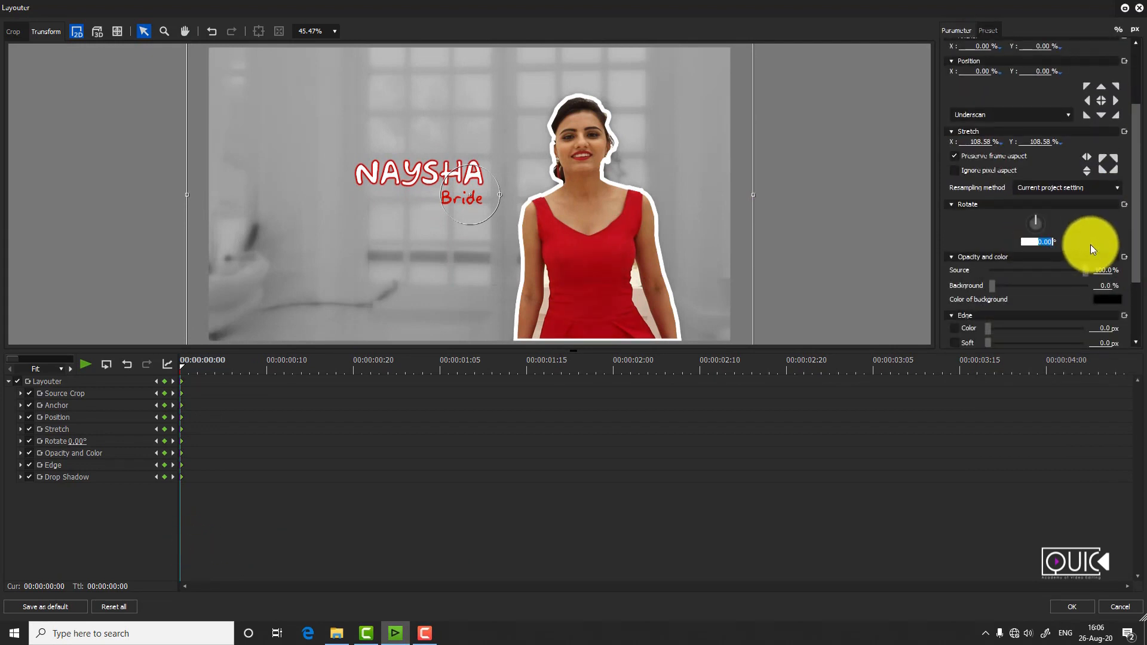
{"action": "type", "text": "10"}
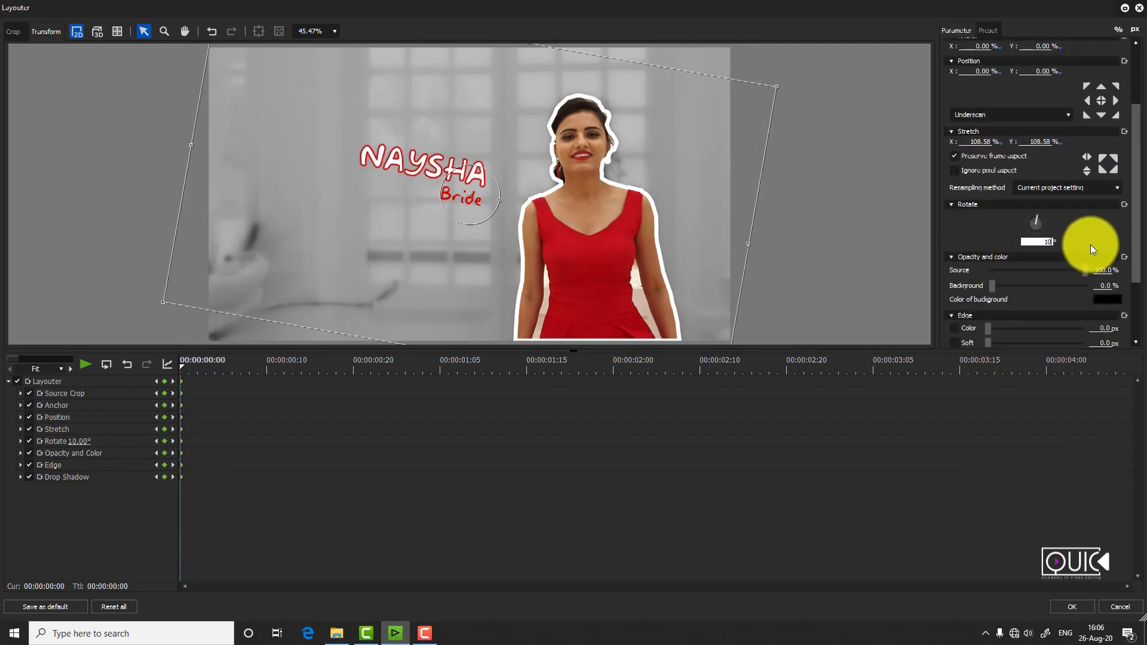
{"action": "left_click", "coordinate": [1041, 242]}
{"action": "type", "text": "-10"}
{"action": "key", "text": "Return"}
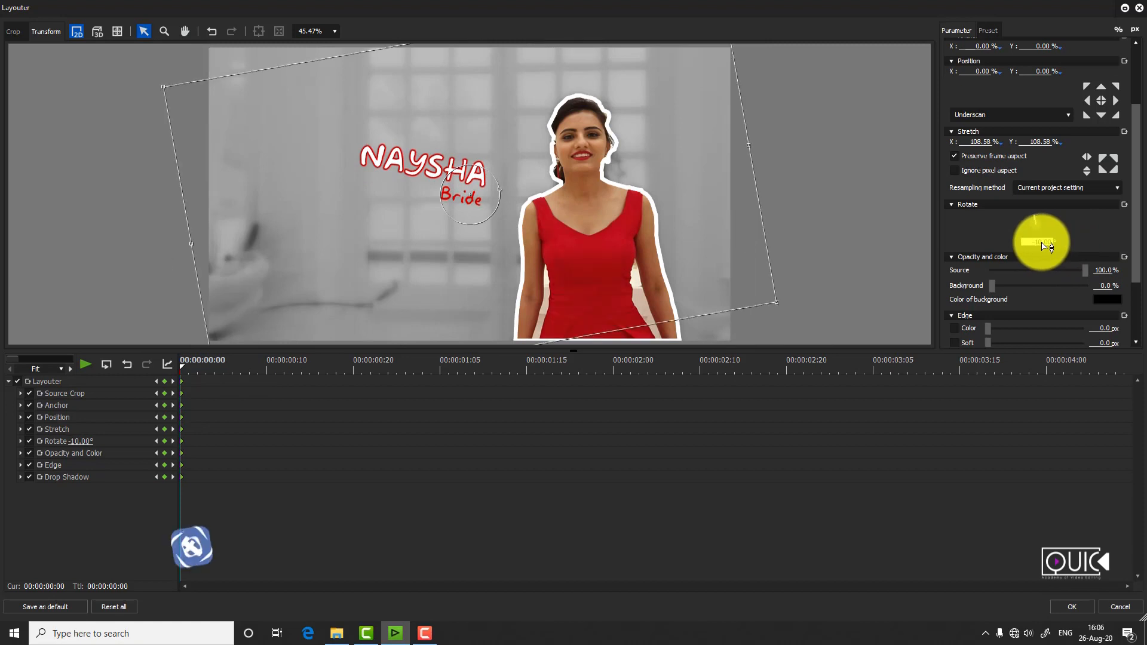
- Enable Layouter keyframing from the clip's start, add a keyframe at the end, 00:00:04:09, and set its rotation to 5°
{"action": "left_click_drag", "start_coordinate": [192, 368], "coordinate": [1122, 435]}
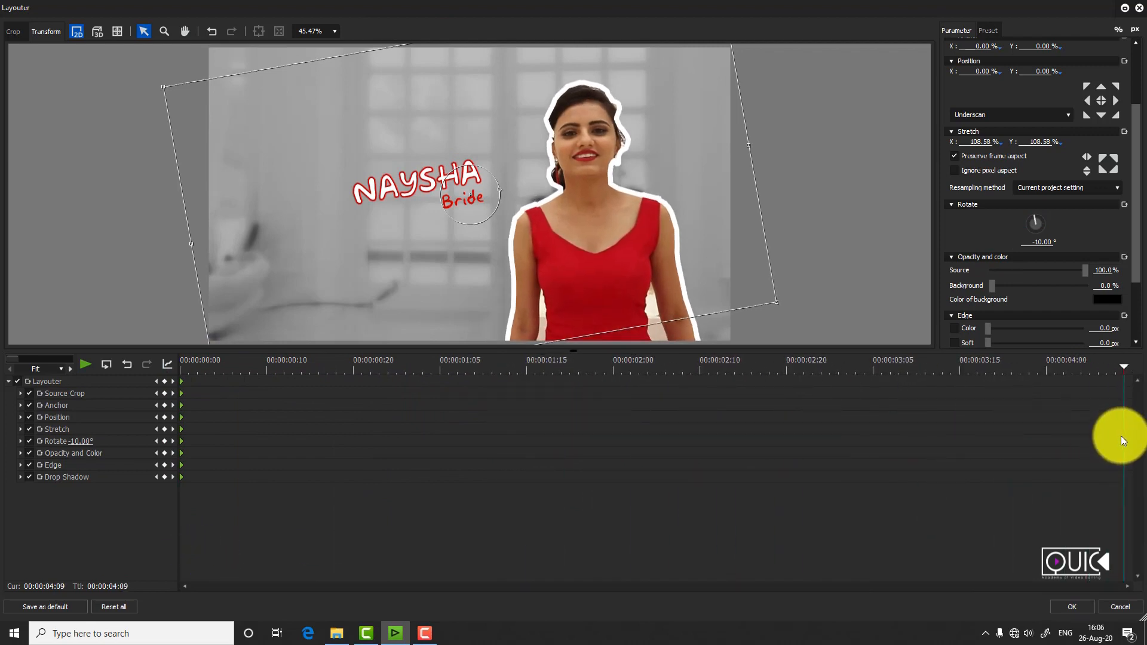
{"action": "left_click", "coordinate": [165, 380]}
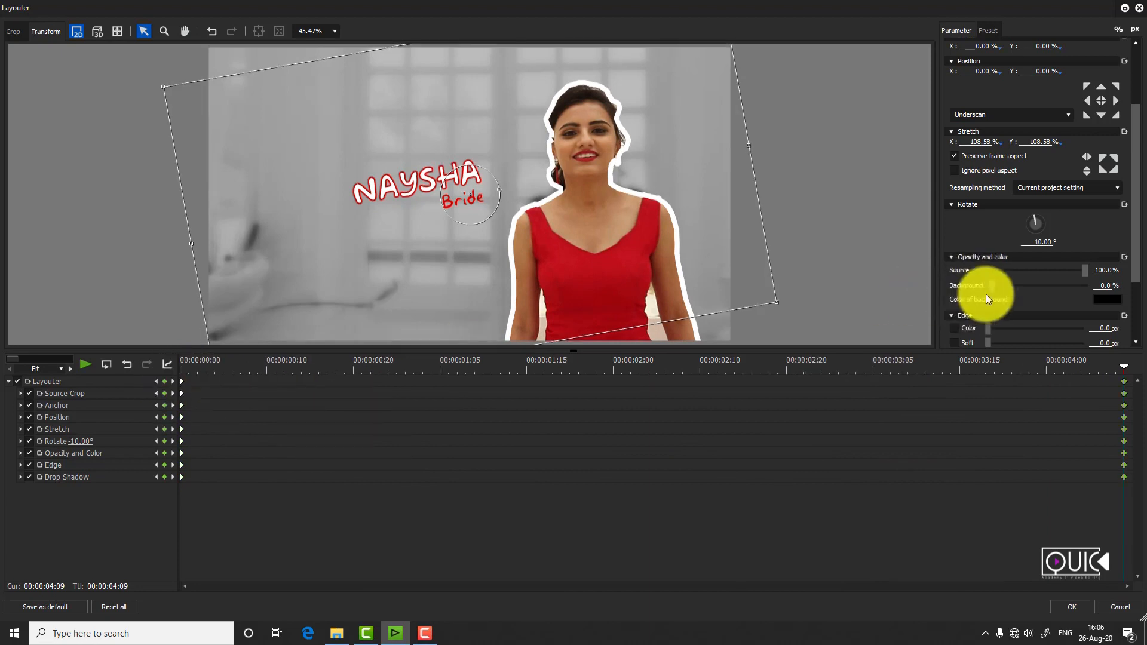
{"action": "left_click", "coordinate": [1035, 242]}
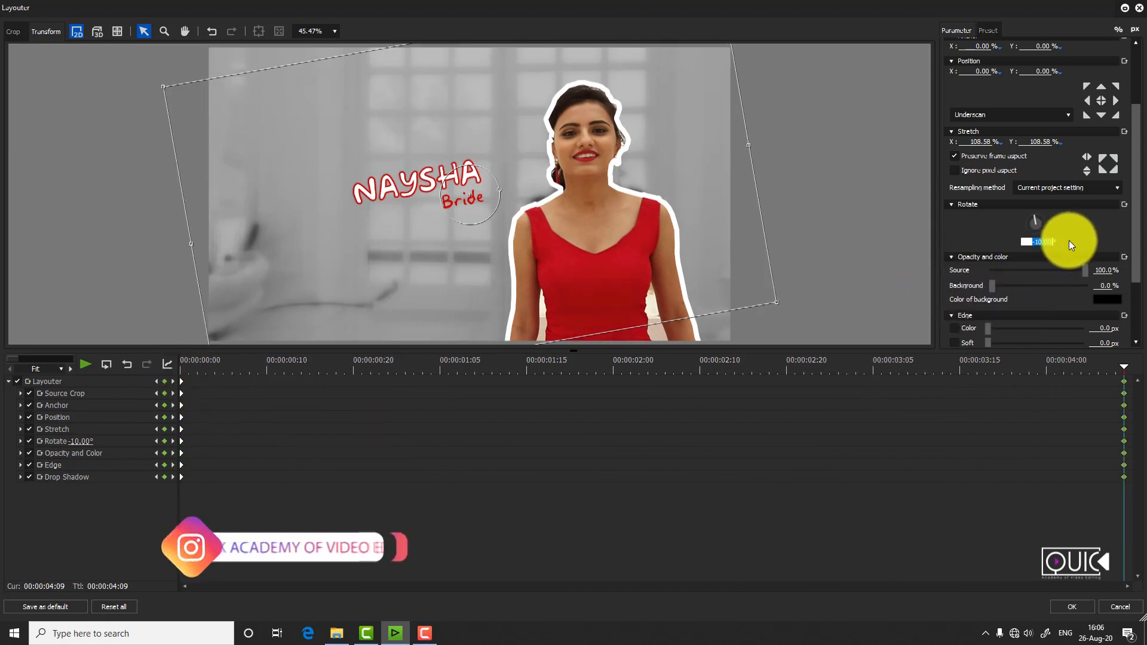
{"action": "type", "text": "5"}
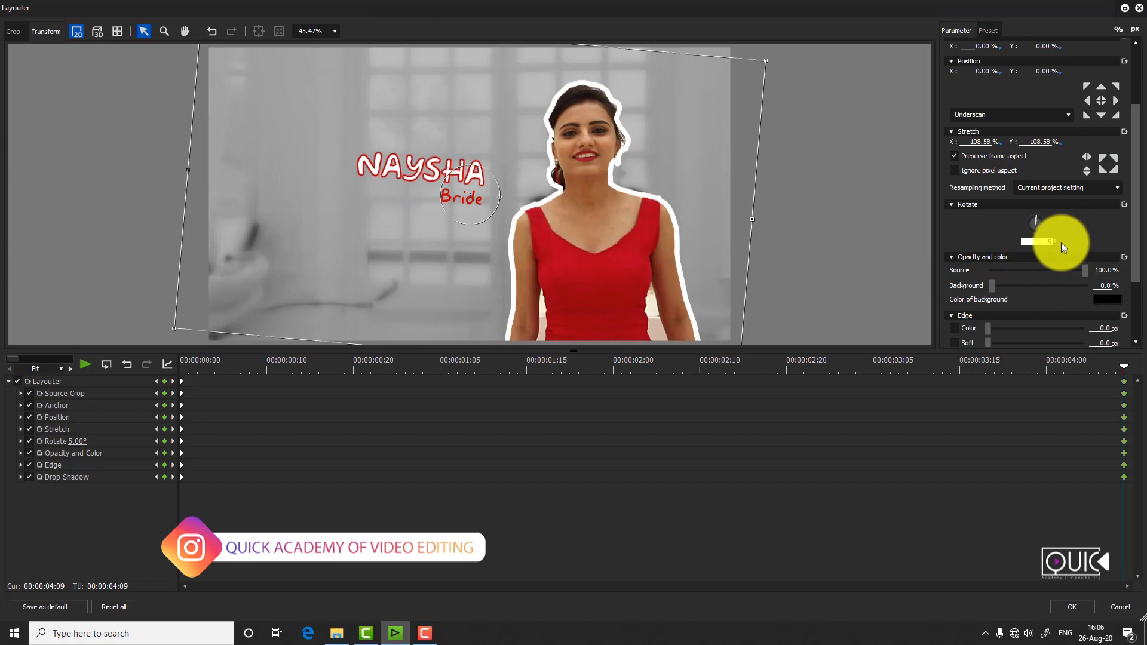
- Scale the title down to about 93.10% on both axes at the end keyframe and apply the layout
{"action": "left_click", "coordinate": [181, 372]}
{"action": "left_click_drag", "start_coordinate": [310, 372], "coordinate": [1127, 397]}
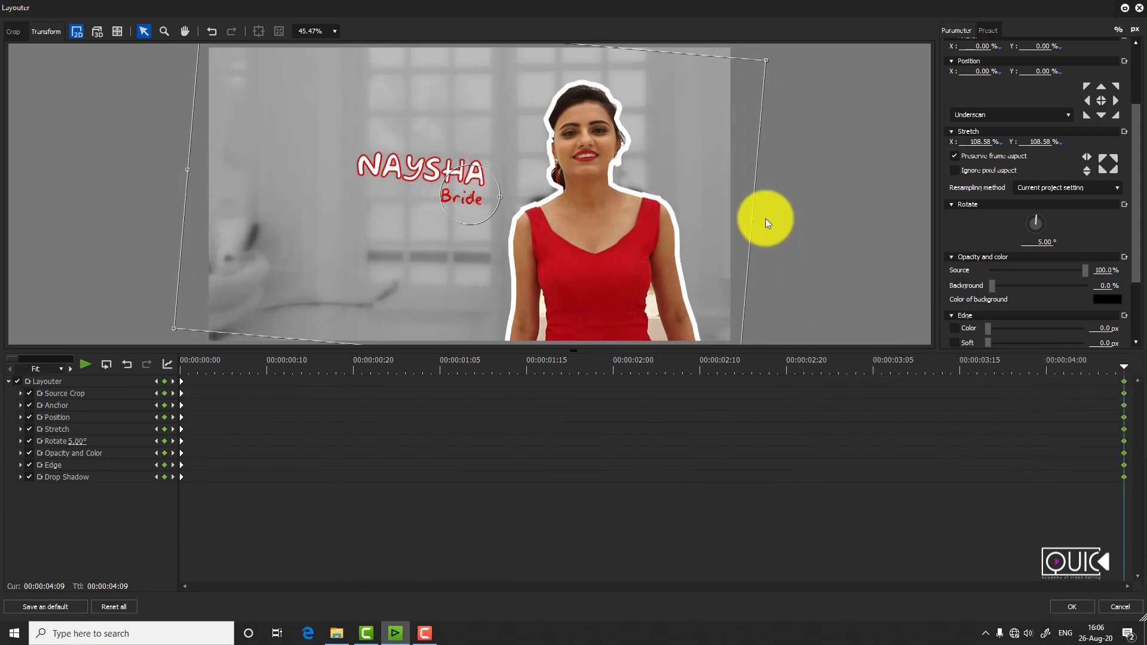
{"action": "left_click", "coordinate": [973, 142]}
{"action": "type", "text": "100"}
{"action": "left_click", "coordinate": [607, 287]}
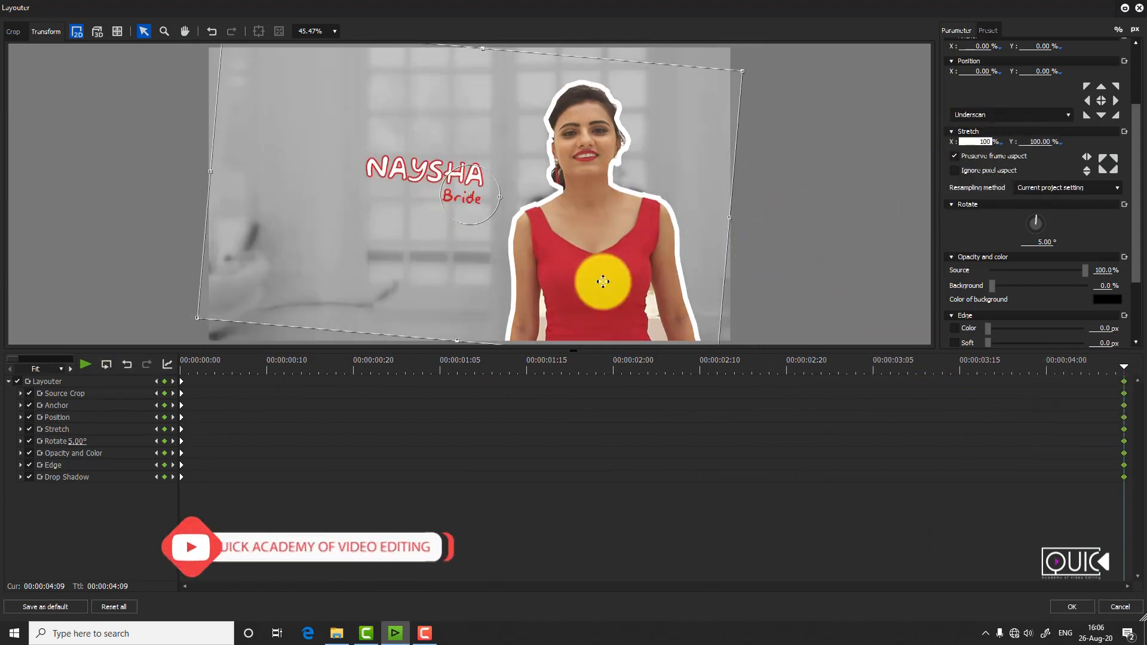
{"action": "left_click_drag", "start_coordinate": [730, 222], "coordinate": [714, 218]}
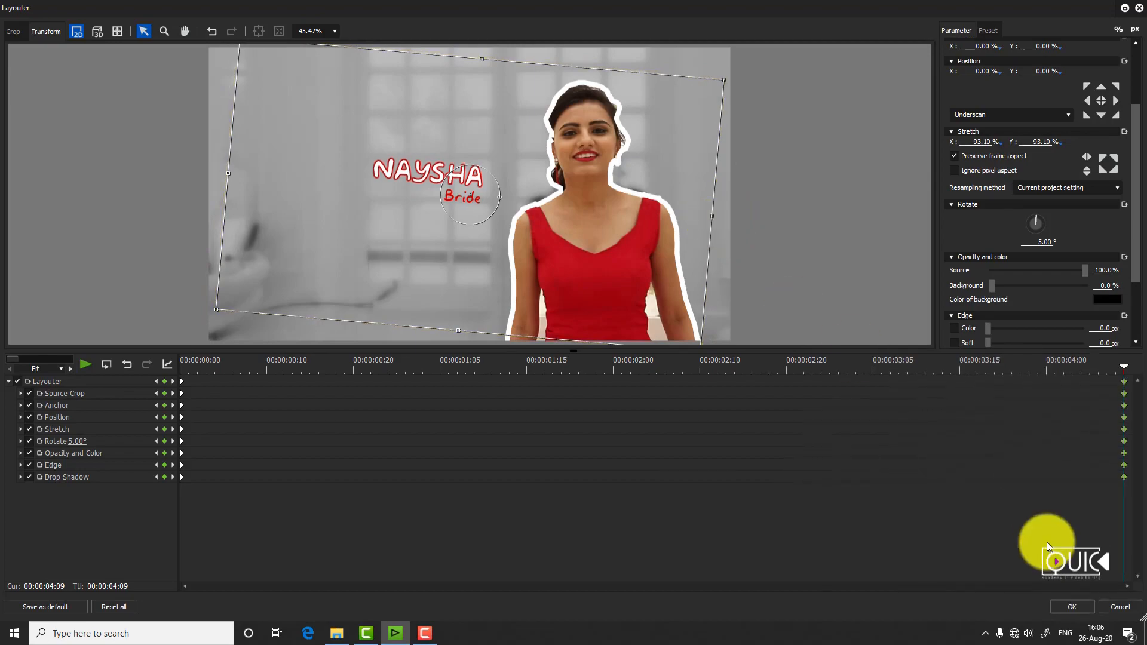
{"action": "left_click", "coordinate": [1084, 605]}
- Play back the title animation over the freeze frame and return to the freeze frame's start, 00:00:04:11
{"action": "left_click", "coordinate": [361, 374]}
{"action": "key", "text": "space"}
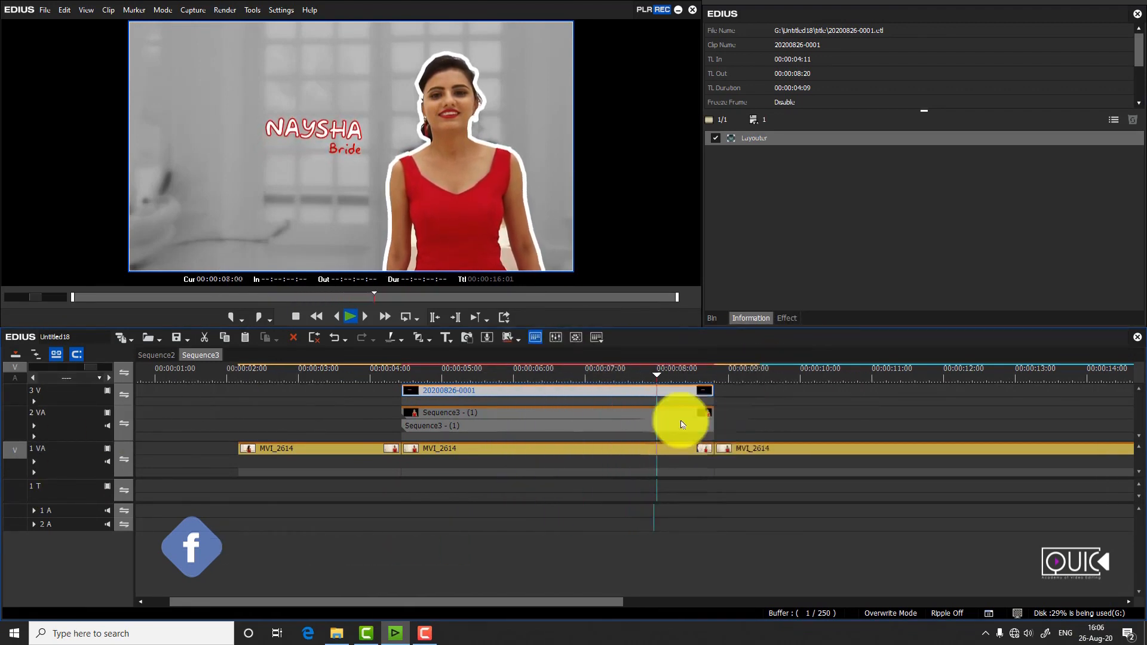
{"action": "key", "text": "space"}
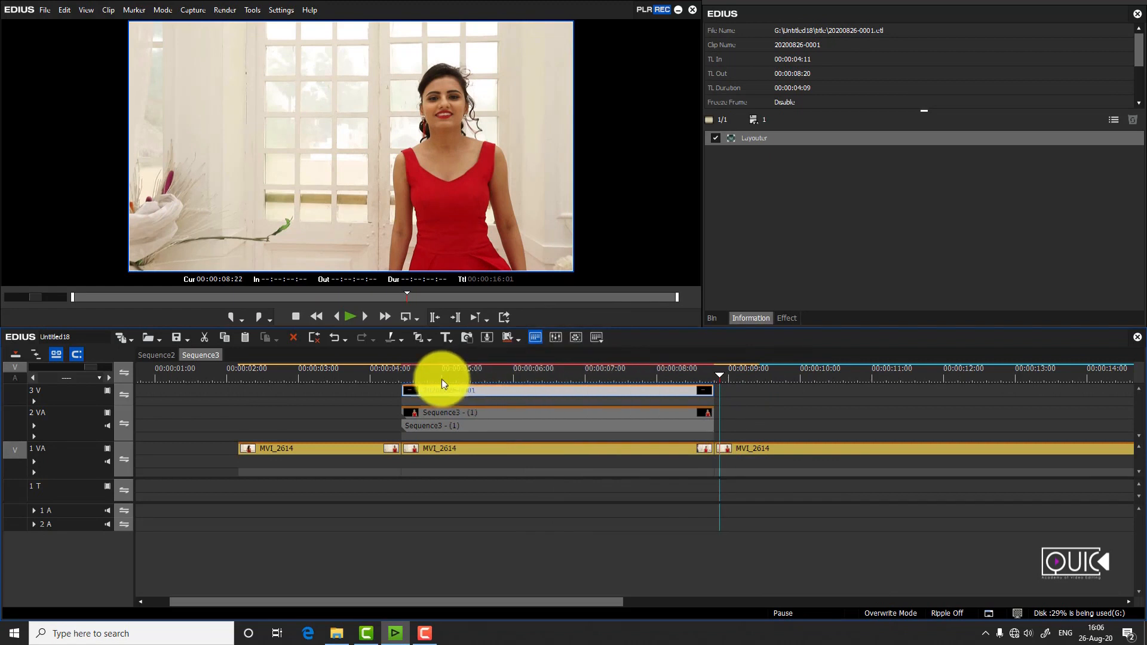
{"action": "mouse_move", "coordinate": [454, 375]}
{"action": "left_mouse_down"}
{"action": "mouse_move", "coordinate": [675, 384]}
{"action": "mouse_move", "coordinate": [405, 404]}
{"action": "left_mouse_up"}
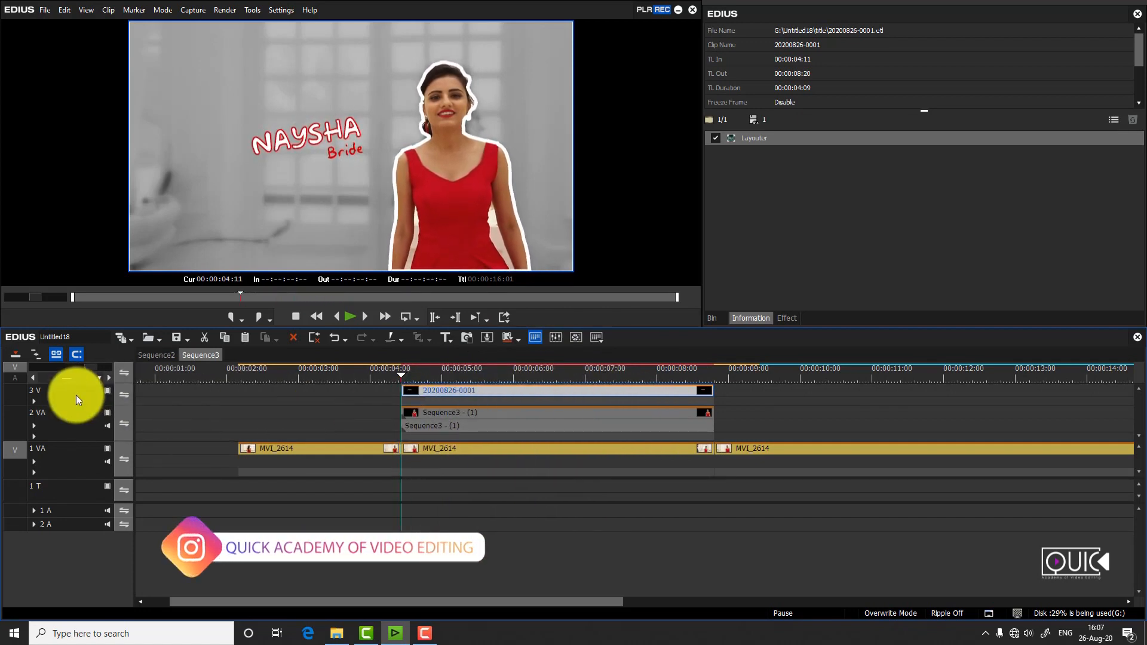
- Add one V track above track 2 VA, directly beneath the title's track
{"action": "right_click", "coordinate": [76, 431]}
{"action": "mouse_move", "coordinate": [141, 331]}
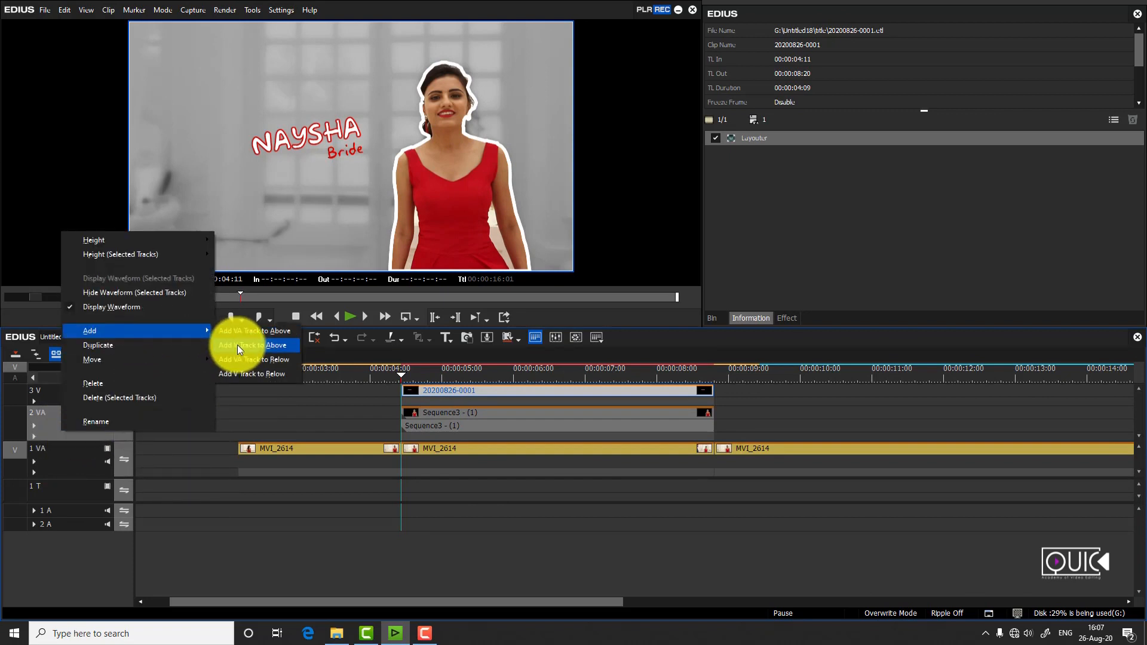
{"action": "left_click", "coordinate": [238, 345]}
{"action": "left_click", "coordinate": [447, 487]}
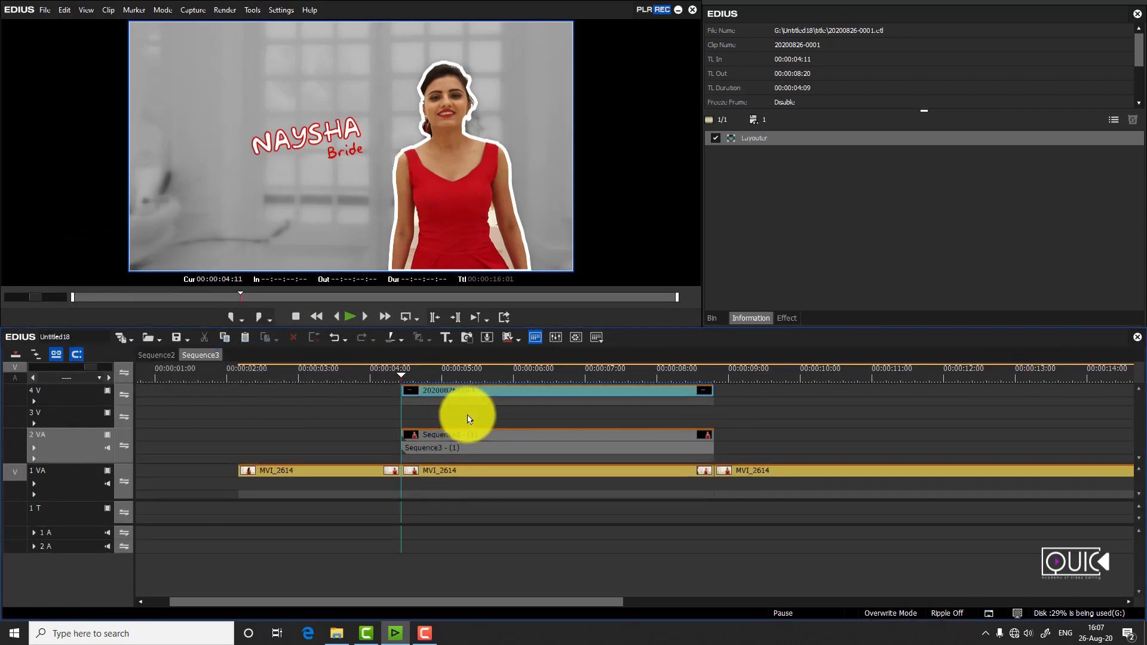
- Bring the Burst Animation Accents green-screen clip into the timeline, cut off its excess end, and place it on track 3 V at 00:00:04:20
{"action": "left_click_drag", "start_coordinate": [475, 329], "coordinate": [487, 293]}
{"action": "left_click", "coordinate": [714, 283]}
{"action": "left_click_drag", "start_coordinate": [867, 267], "coordinate": [736, 402]}
{"action": "mouse_move", "coordinate": [746, 334]}
{"action": "left_mouse_down"}
{"action": "mouse_move", "coordinate": [766, 339]}
{"action": "mouse_move", "coordinate": [744, 345]}
{"action": "mouse_move", "coordinate": [783, 343]}
{"action": "mouse_move", "coordinate": [743, 341]}
{"action": "mouse_move", "coordinate": [754, 338]}
{"action": "left_mouse_up"}
{"action": "key", "text": "c"}
{"action": "left_click", "coordinate": [821, 402]}
{"action": "key", "text": "Delete"}
{"action": "left_click_drag", "start_coordinate": [771, 414], "coordinate": [448, 377]}
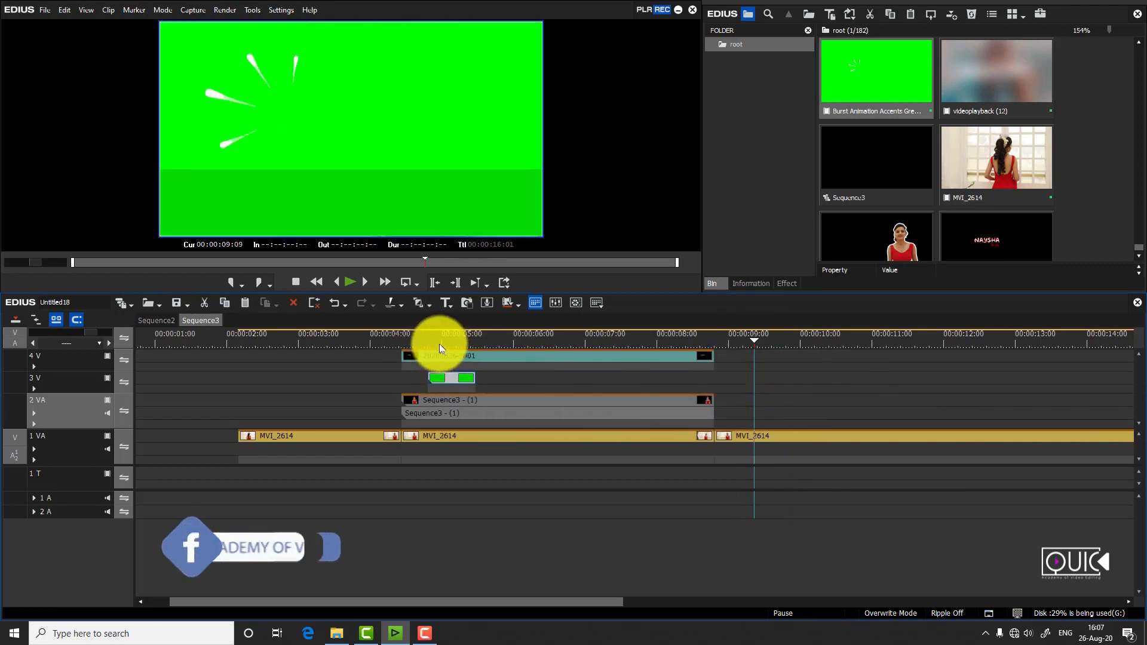
- Apply the Chromakey keyer to the green-screen burst clip on track 3 V
{"action": "left_click", "coordinate": [439, 344]}
{"action": "key", "text": "space"}
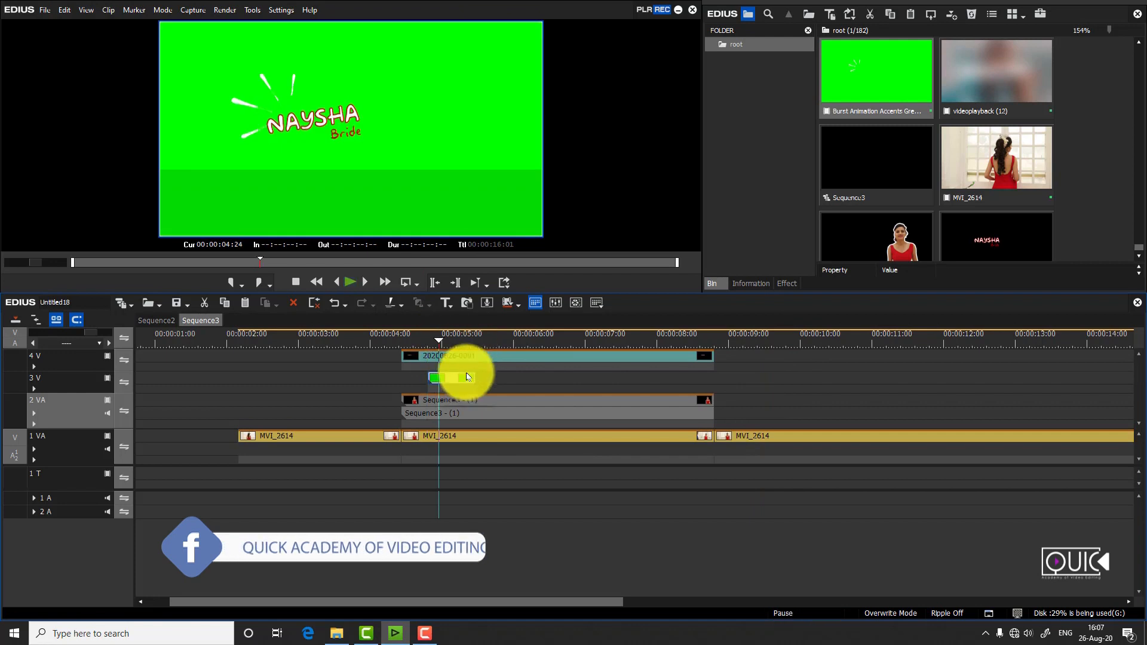
{"action": "left_click_drag", "start_coordinate": [439, 347], "coordinate": [441, 353]}
{"action": "left_click", "coordinate": [451, 378]}
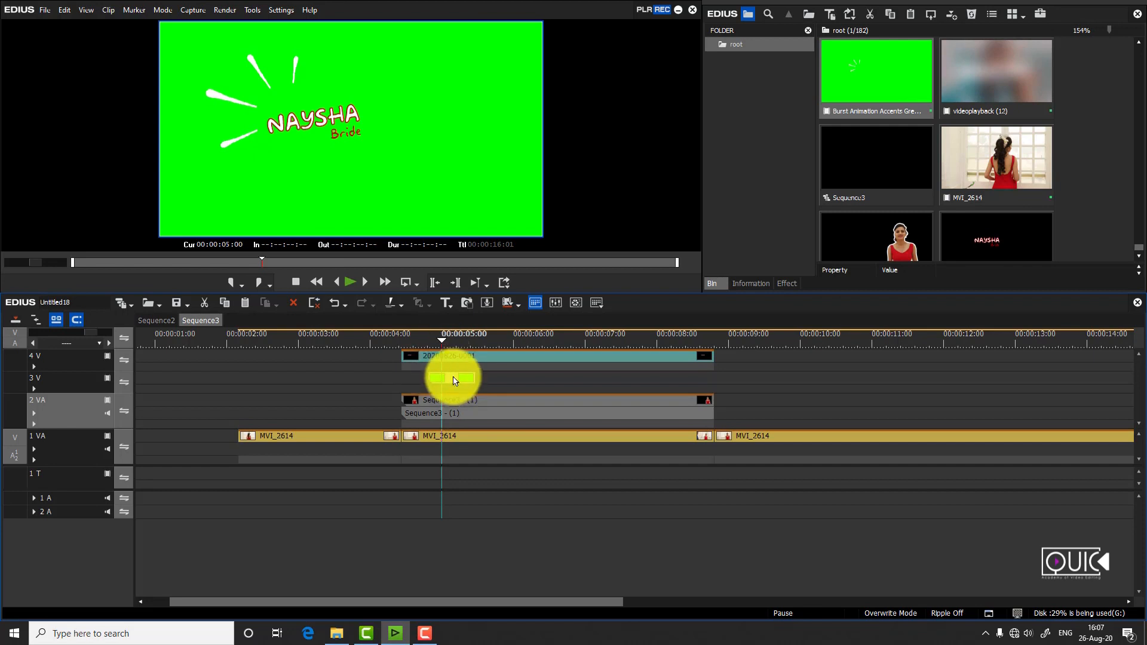
{"action": "left_click", "coordinate": [771, 284]}
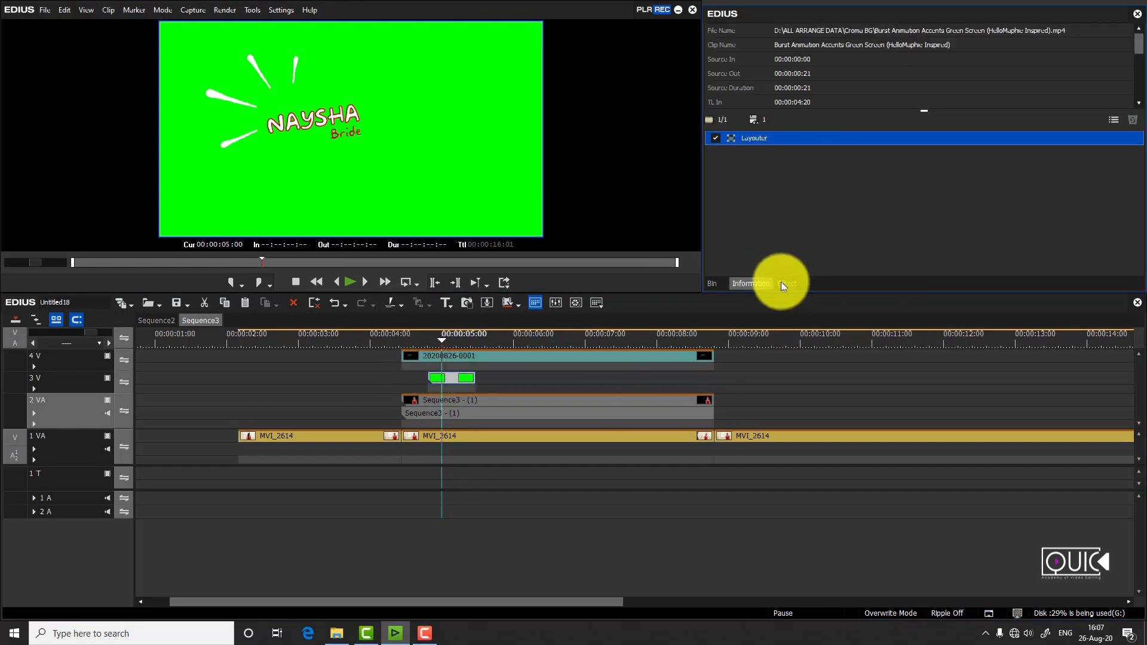
{"action": "left_click", "coordinate": [783, 285]}
{"action": "left_click_drag", "start_coordinate": [837, 135], "coordinate": [844, 243]}
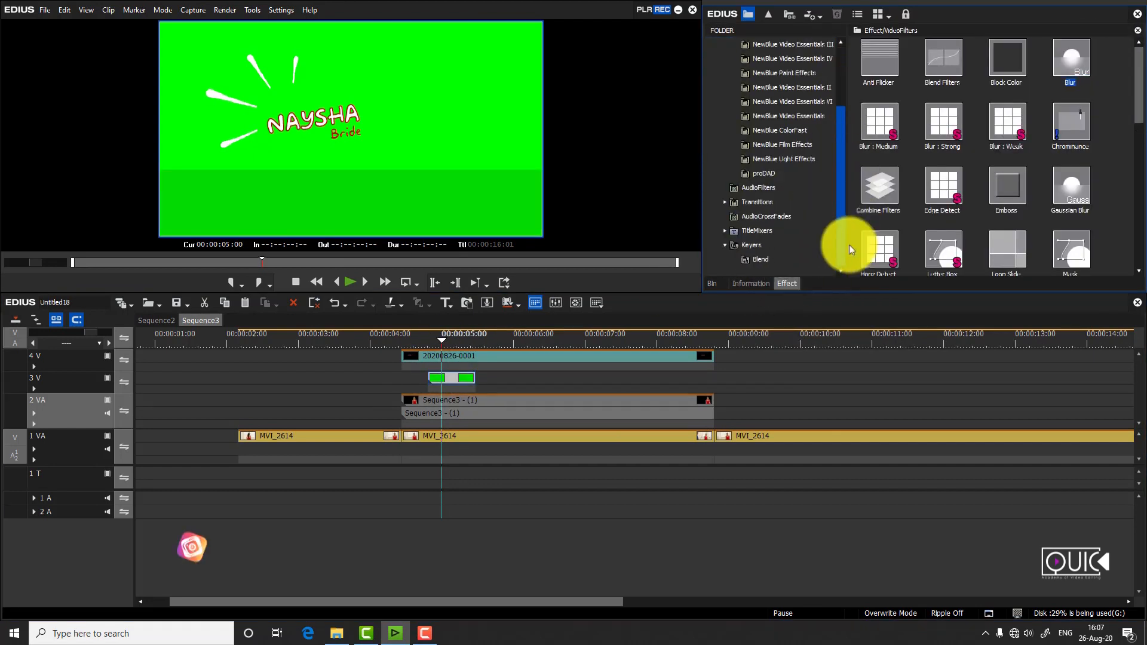
{"action": "left_click", "coordinate": [746, 247]}
{"action": "left_click_drag", "start_coordinate": [883, 106], "coordinate": [466, 384]}
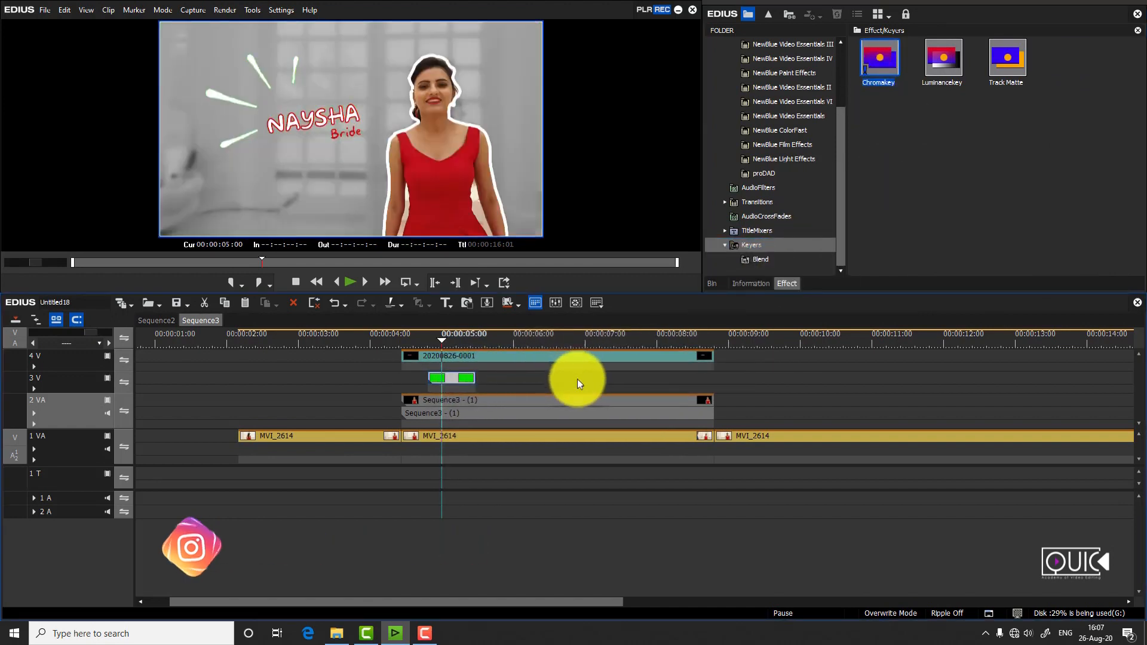
- Extend the burst clip's Chromakey range on the colour wheel from green towards the neutral centre and confirm the settings
{"action": "left_click", "coordinate": [445, 390]}
{"action": "left_click", "coordinate": [442, 339]}
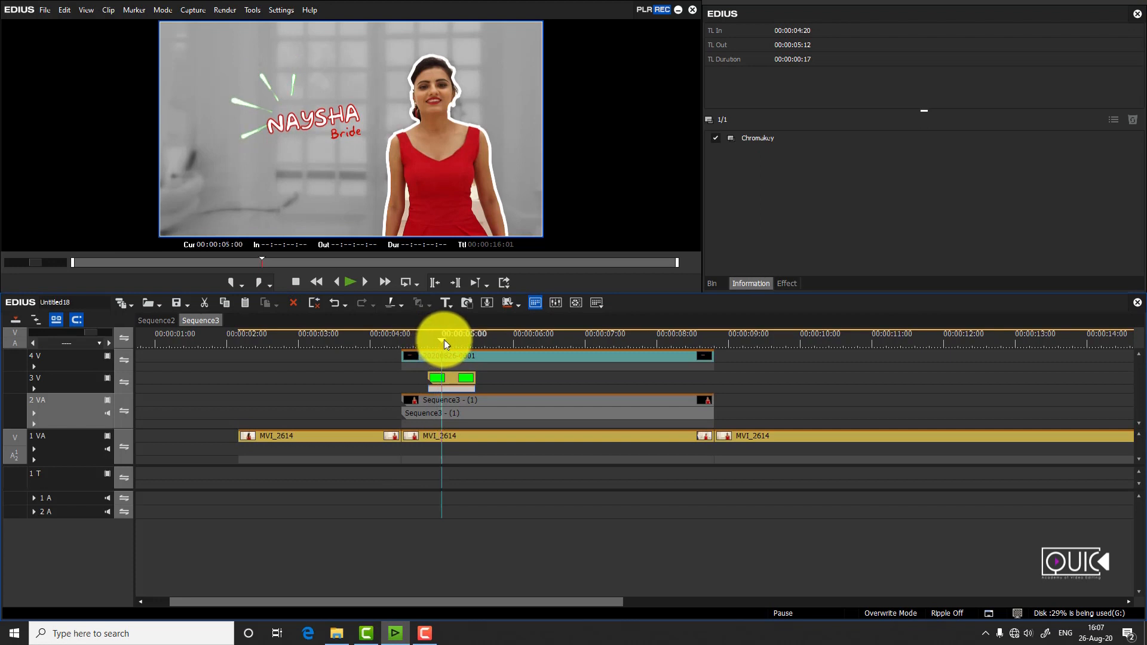
{"action": "left_click", "coordinate": [452, 378]}
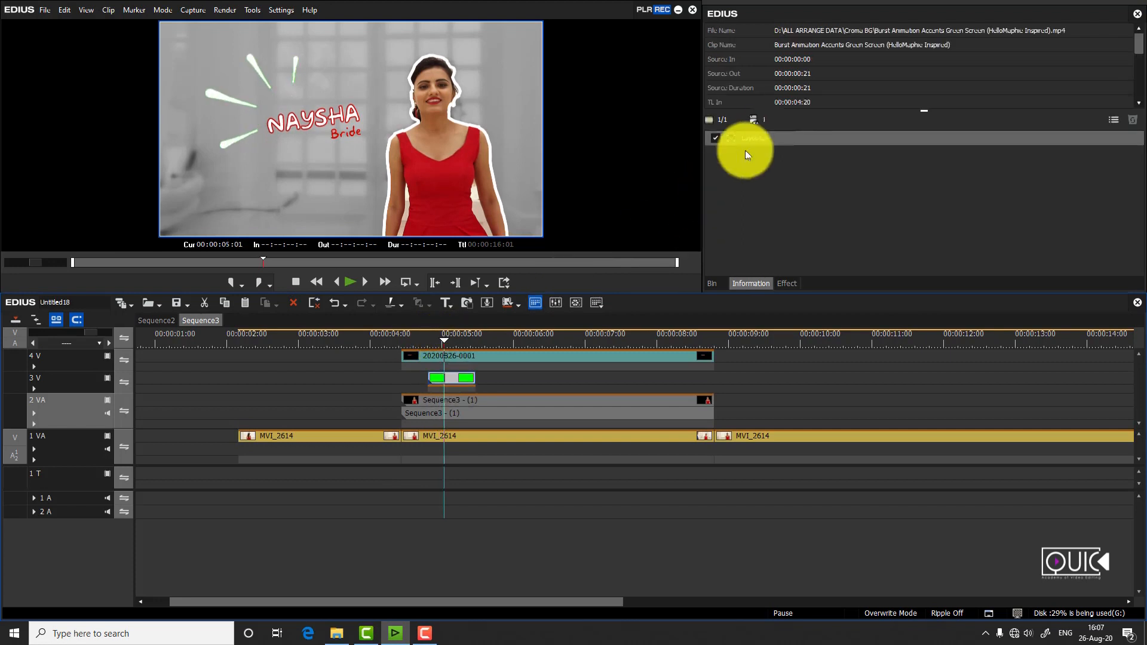
{"action": "left_click", "coordinate": [465, 390]}
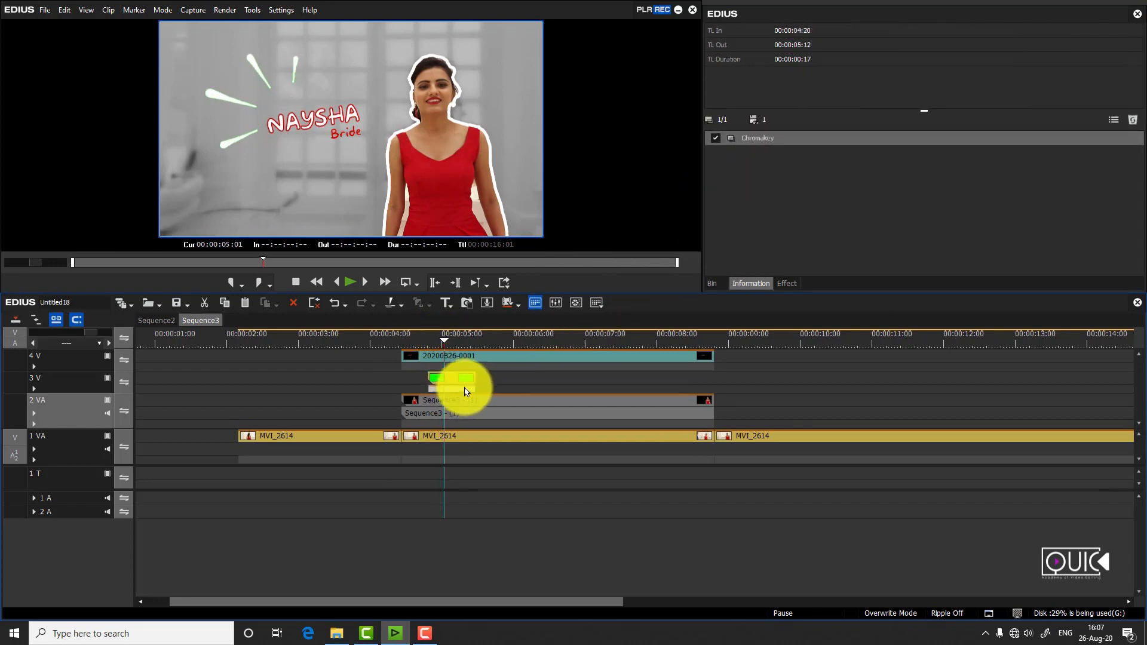
{"action": "left_click", "coordinate": [783, 142]}
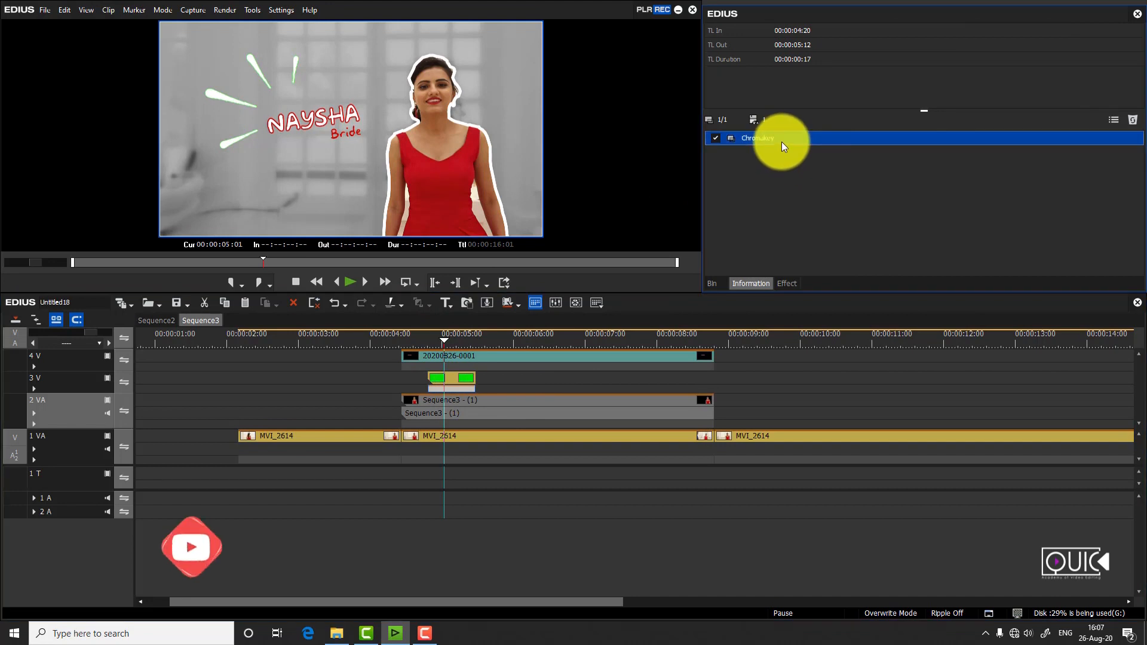
{"action": "double_click", "coordinate": [788, 144]}
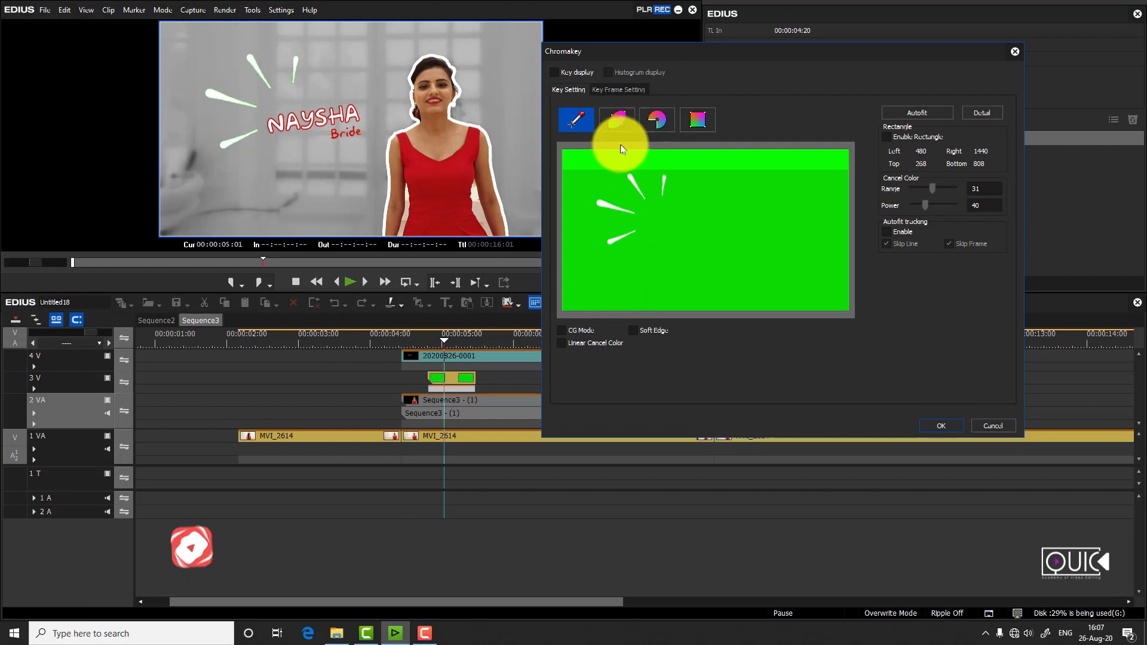
{"action": "left_click", "coordinate": [654, 119]}
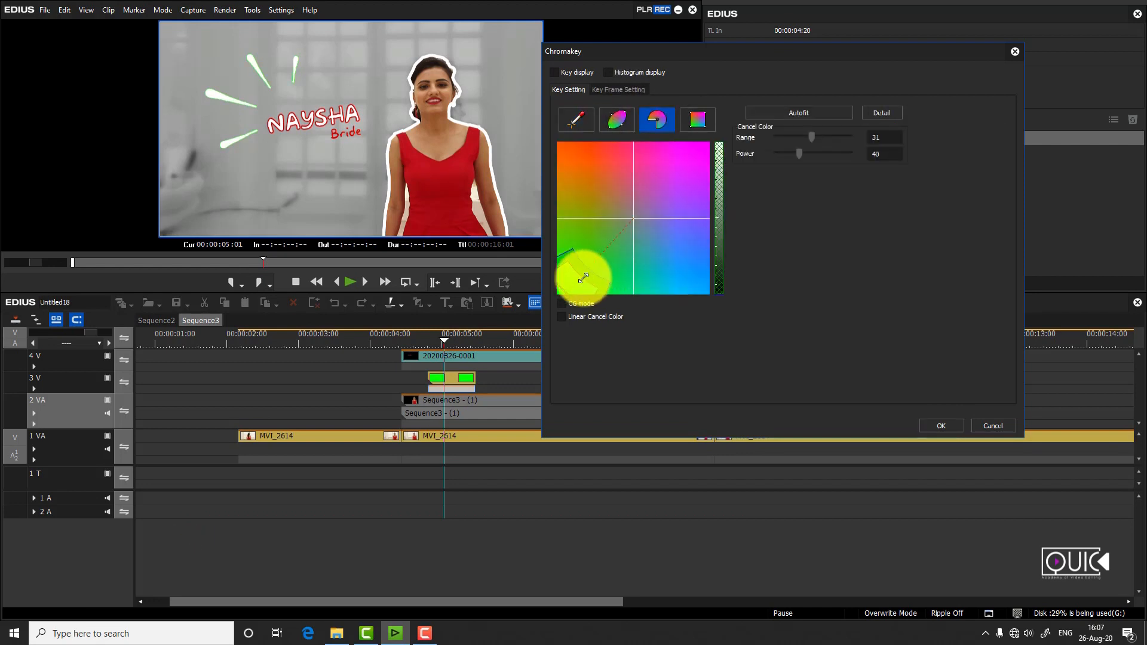
{"action": "left_click_drag", "start_coordinate": [583, 278], "coordinate": [618, 237]}
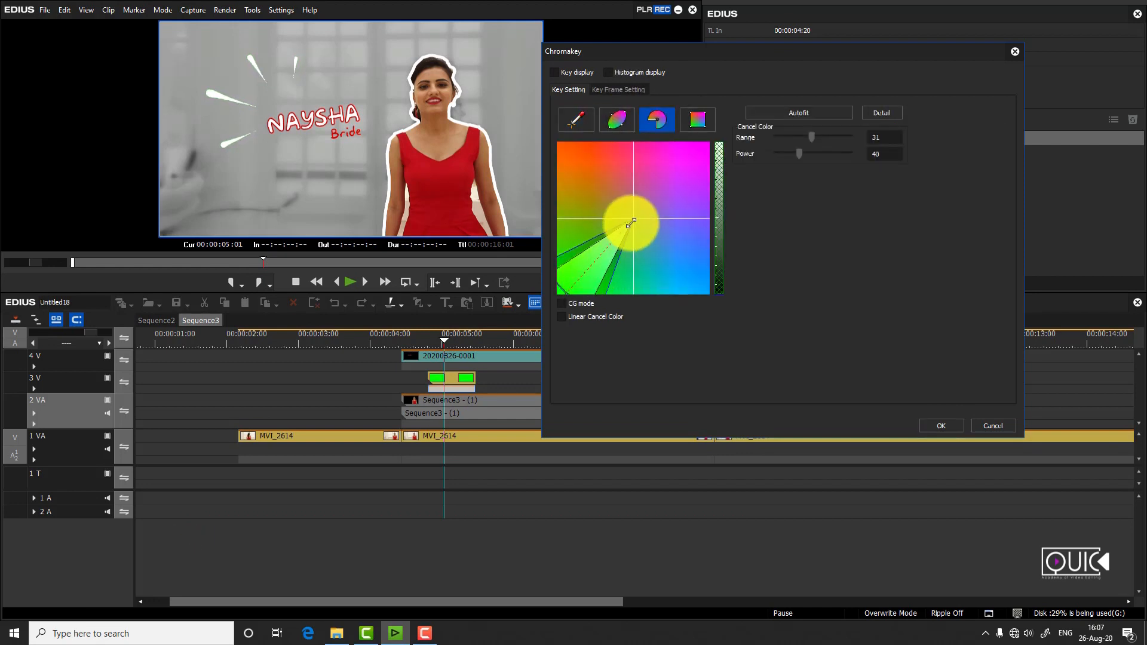
{"action": "left_click", "coordinate": [940, 425]}
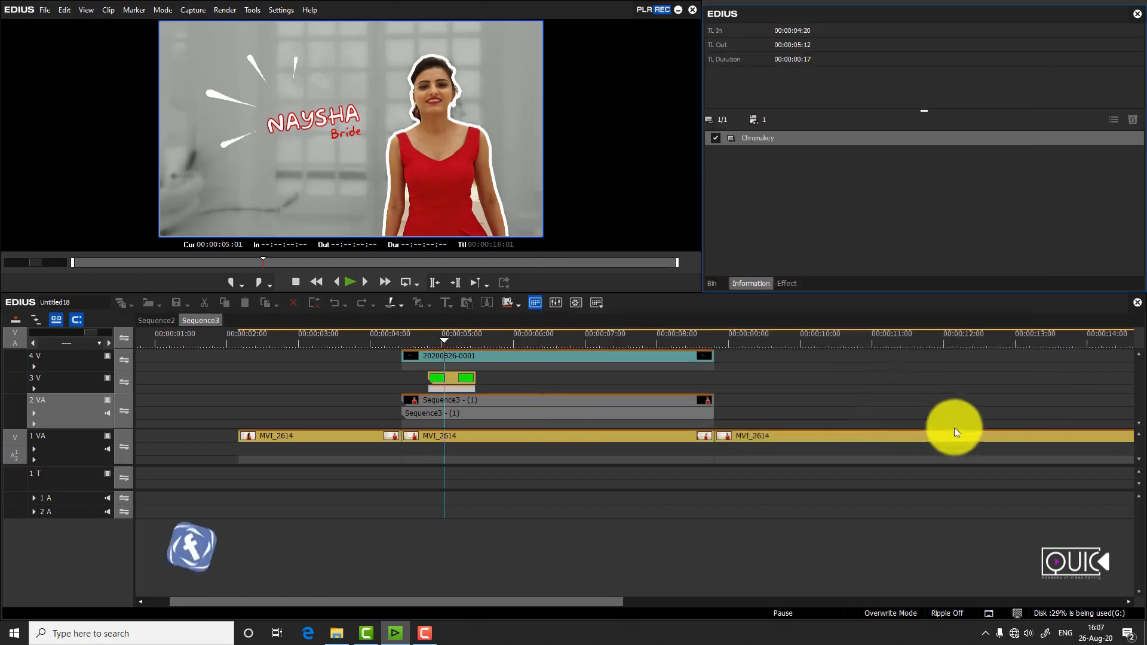
- Play the opening of the freeze frame to review the keyed burst around the title
{"action": "left_click", "coordinate": [458, 334]}
{"action": "left_click_drag", "start_coordinate": [458, 335], "coordinate": [475, 334]}
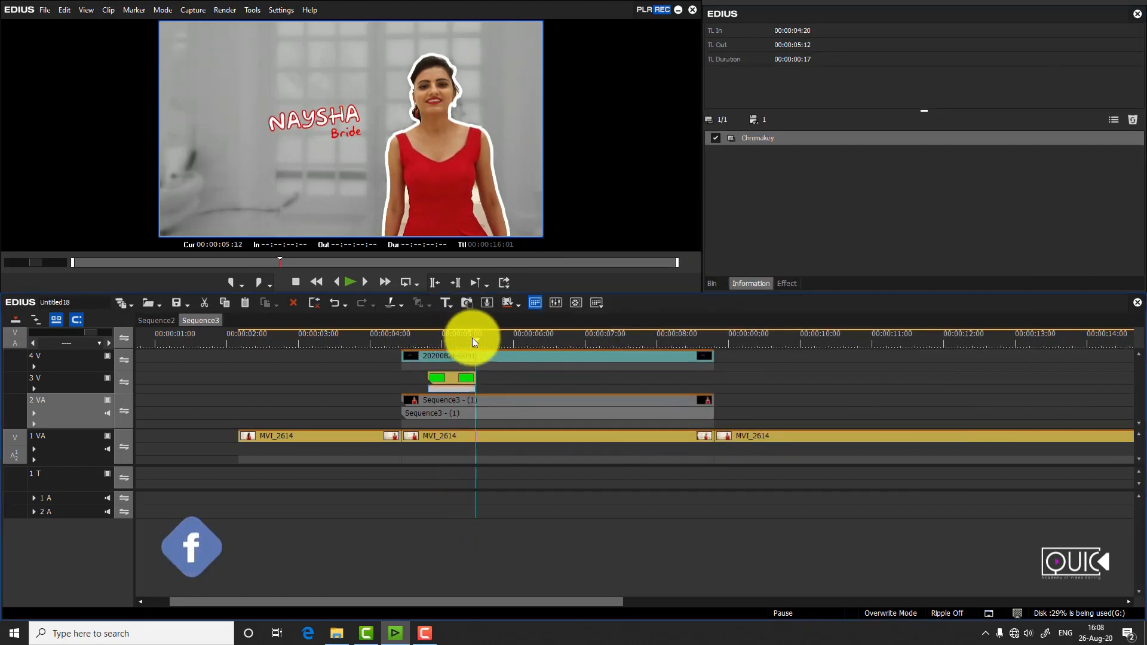
{"action": "left_click", "coordinate": [454, 377]}
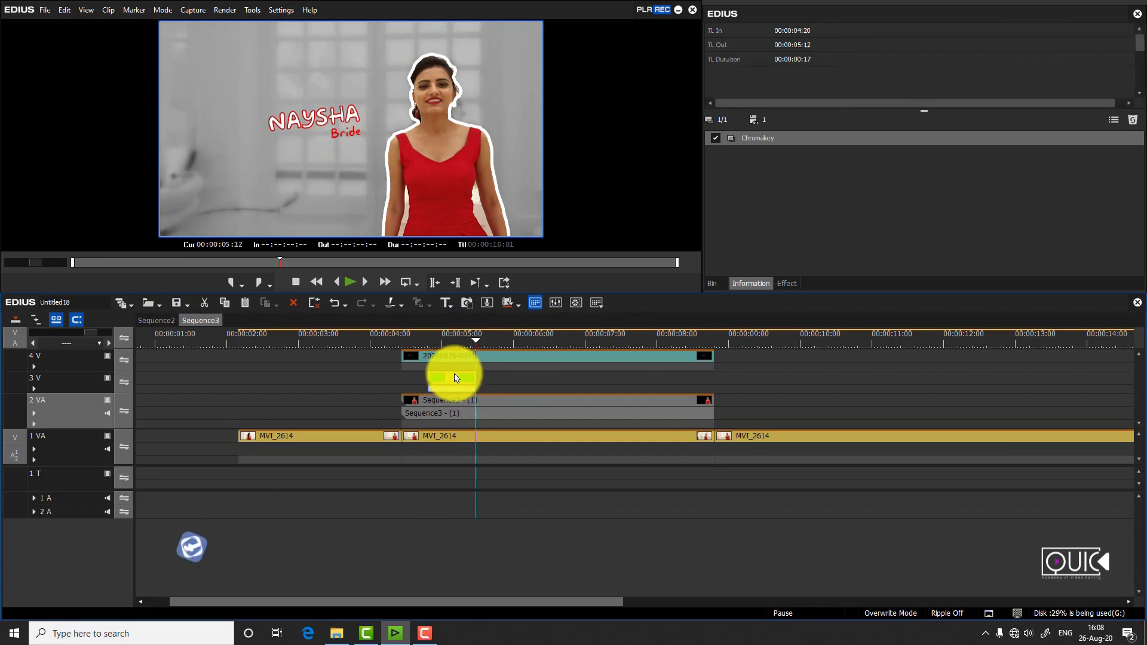
{"action": "left_click", "coordinate": [411, 340]}
{"action": "key", "text": "space"}
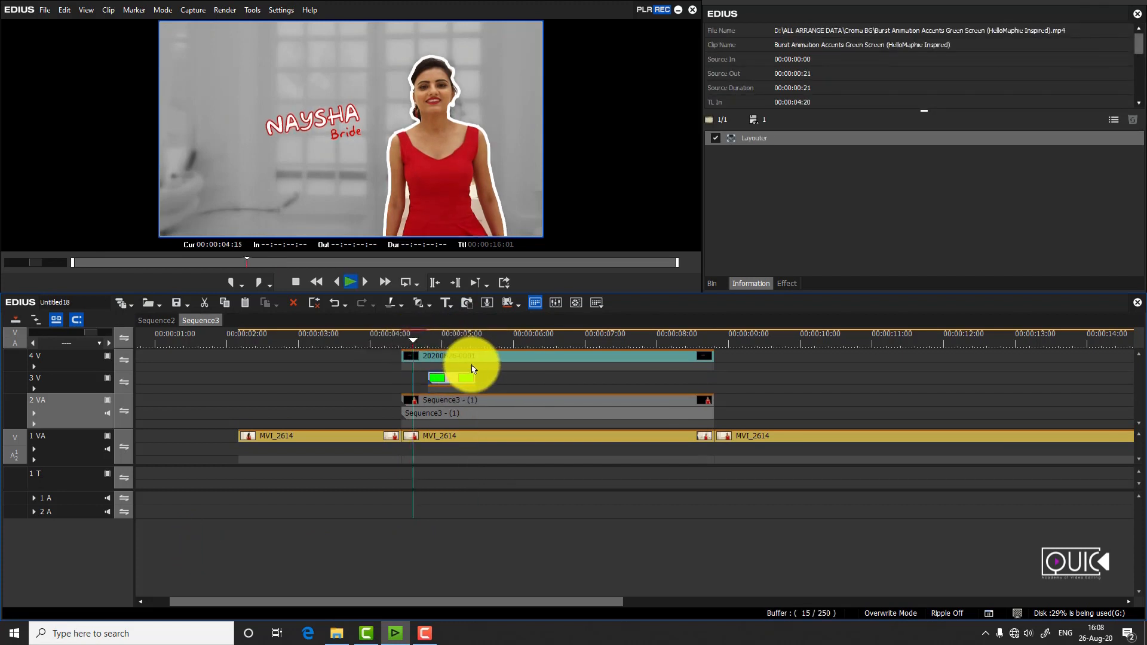
{"action": "key", "text": "space"}
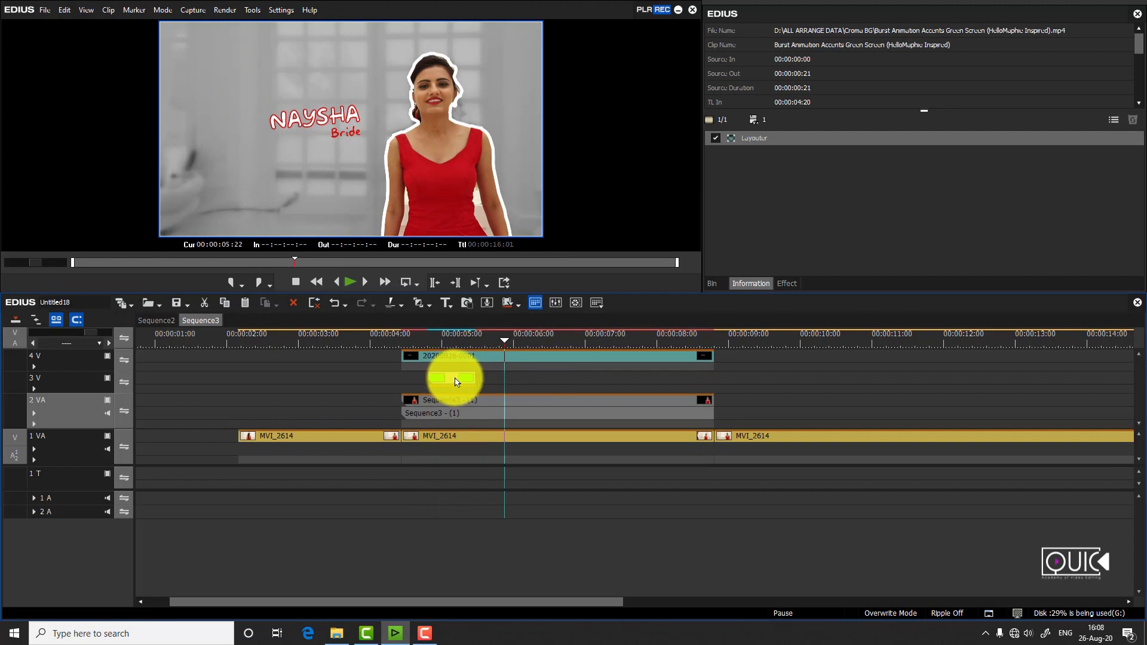
- Paste copies of the keyed burst clip on track 3 V at 00:00:05:22, 00:00:06:21 and 00:00:07:20
{"action": "right_click", "coordinate": [517, 378]}
{"action": "left_click", "coordinate": [565, 437]}
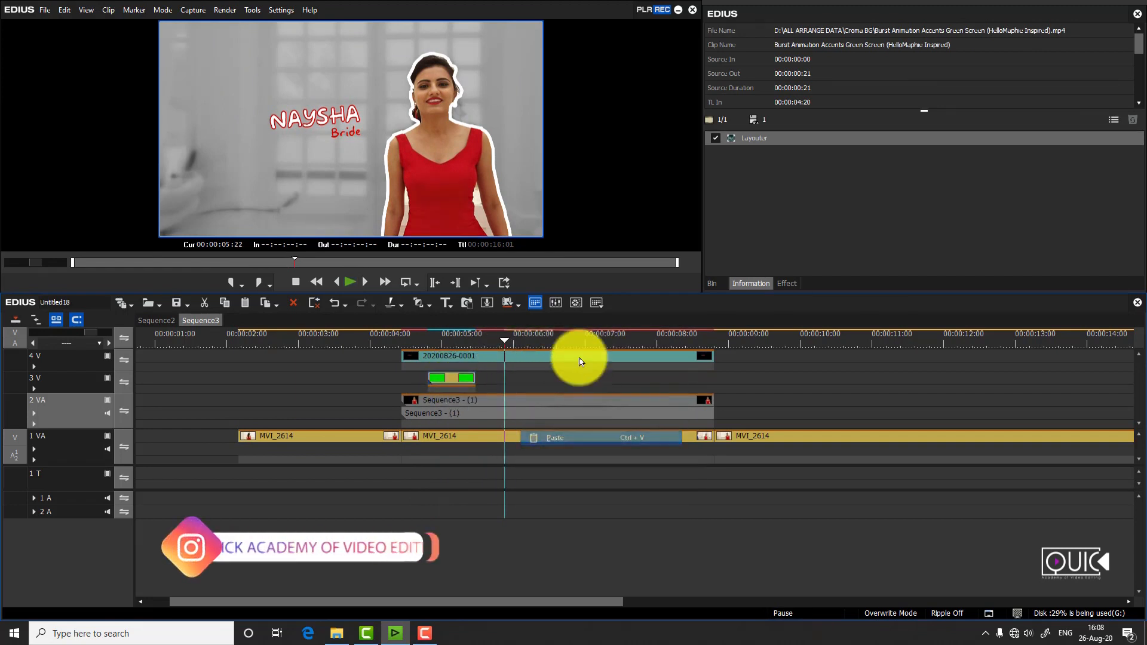
{"action": "left_click", "coordinate": [574, 336]}
{"action": "right_click", "coordinate": [590, 379]}
{"action": "left_click", "coordinate": [667, 424]}
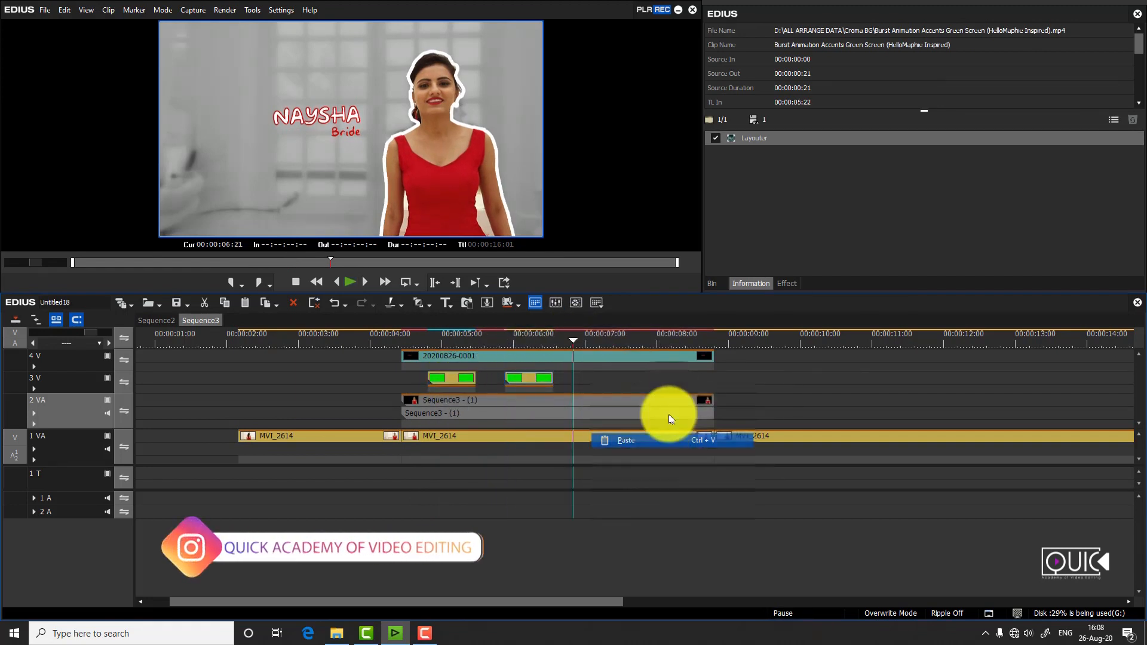
{"action": "right_click", "coordinate": [657, 381]}
{"action": "left_click", "coordinate": [711, 414]}
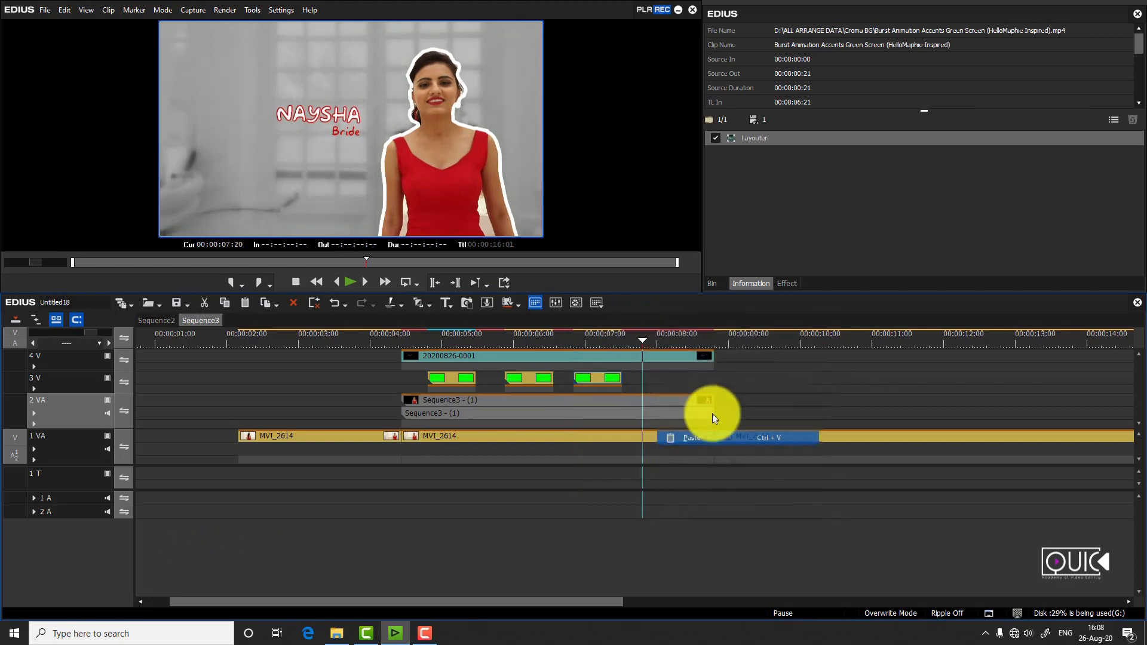
{"action": "left_click", "coordinate": [461, 382], "text": "shift"}
{"action": "left_click_drag", "start_coordinate": [458, 381], "coordinate": [458, 380]}
{"action": "left_click_drag", "start_coordinate": [705, 379], "coordinate": [452, 380]}
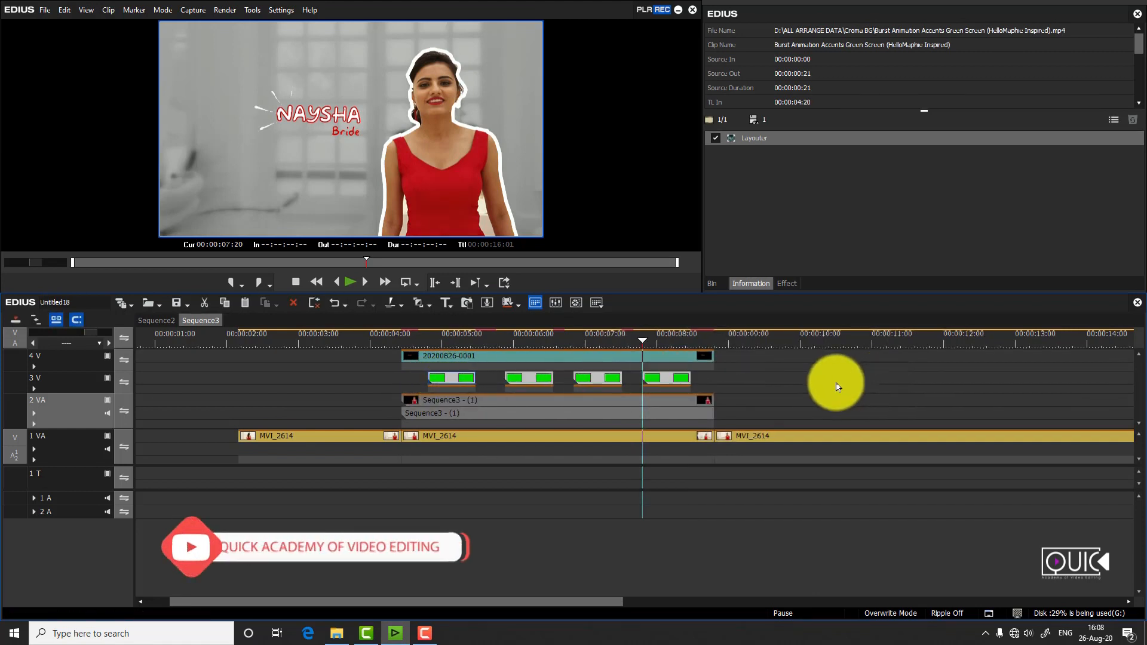
{"action": "left_click", "coordinate": [835, 385]}
- Play the sequence from before the freeze frame to past its end to review the repeated bursts
{"action": "left_click", "coordinate": [243, 341]}
{"action": "key", "text": "space"}
{"action": "scroll", "coordinate": [247, 339], "scroll_direction": "down", "scroll_amount": 3}
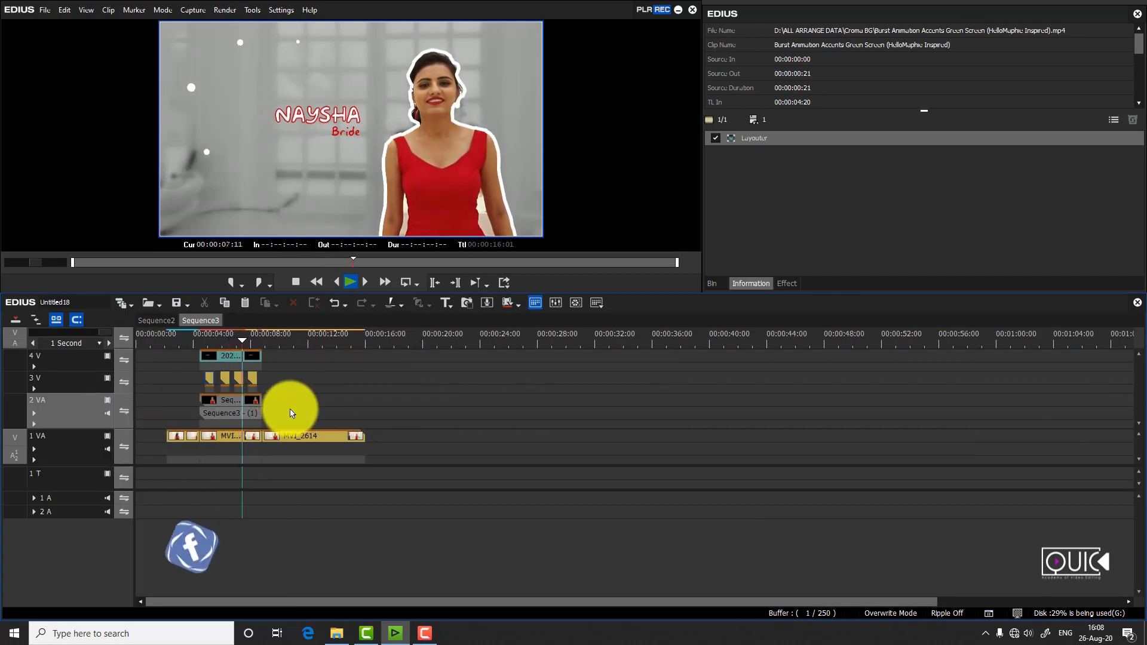
{"action": "scroll", "coordinate": [302, 429], "scroll_direction": "up", "scroll_amount": 2}
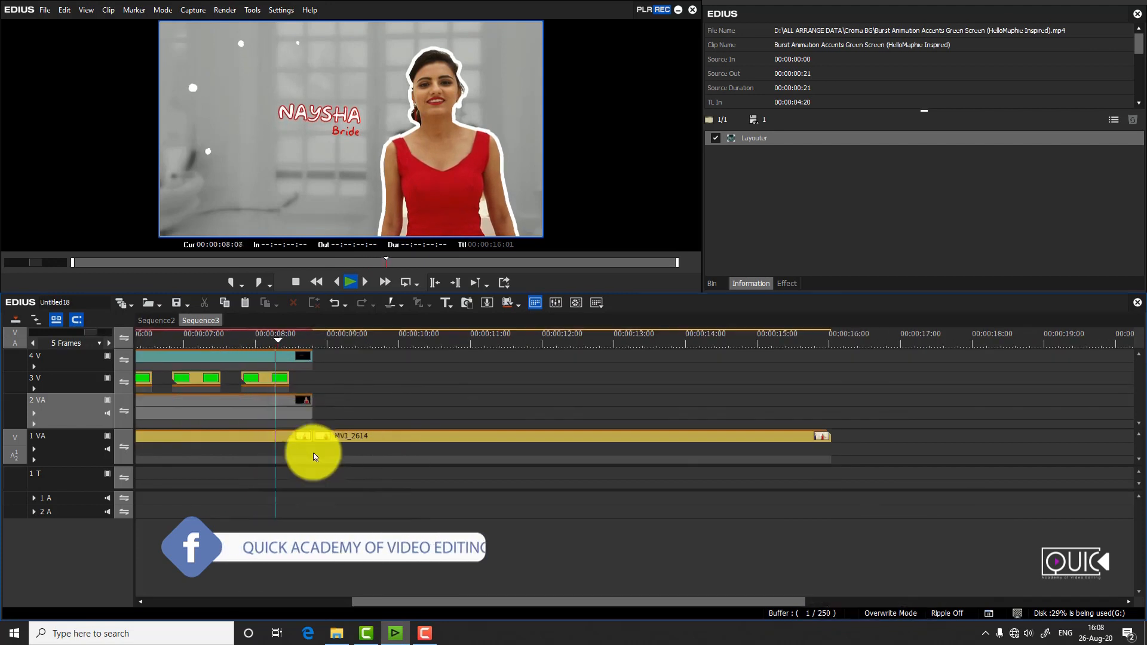
{"action": "left_click_drag", "start_coordinate": [413, 603], "coordinate": [196, 592]}
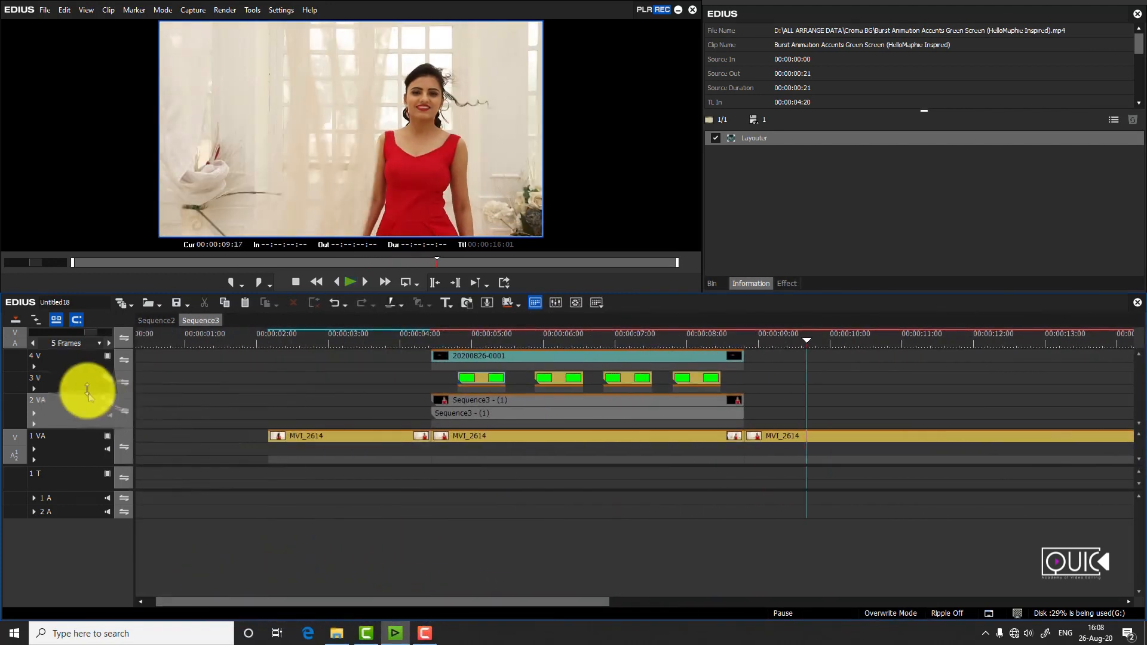
- Add one V track above track 4 V, the title's track
{"action": "right_click", "coordinate": [62, 362]}
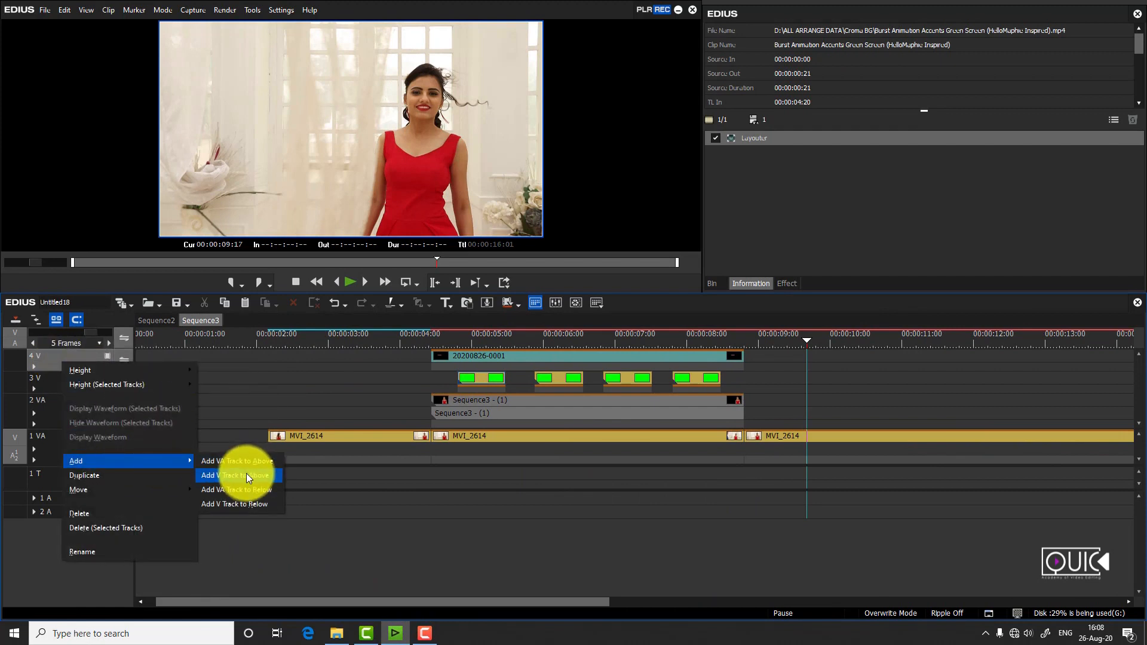
{"action": "left_click", "coordinate": [250, 474]}
{"action": "left_click", "coordinate": [473, 489]}
{"action": "left_click", "coordinate": [433, 346]}
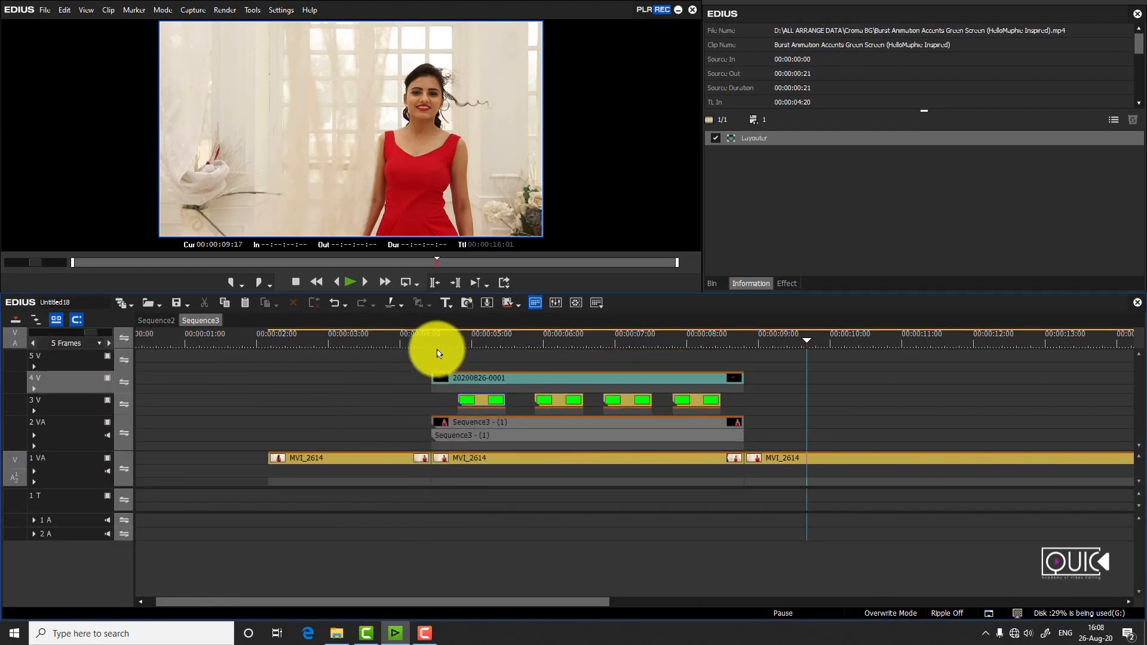
- Create a white one-colour Color Matte clip on track 2 VA at 00:00:09:14, after the nested Sequence3 clip
{"action": "left_click", "coordinate": [108, 343]}
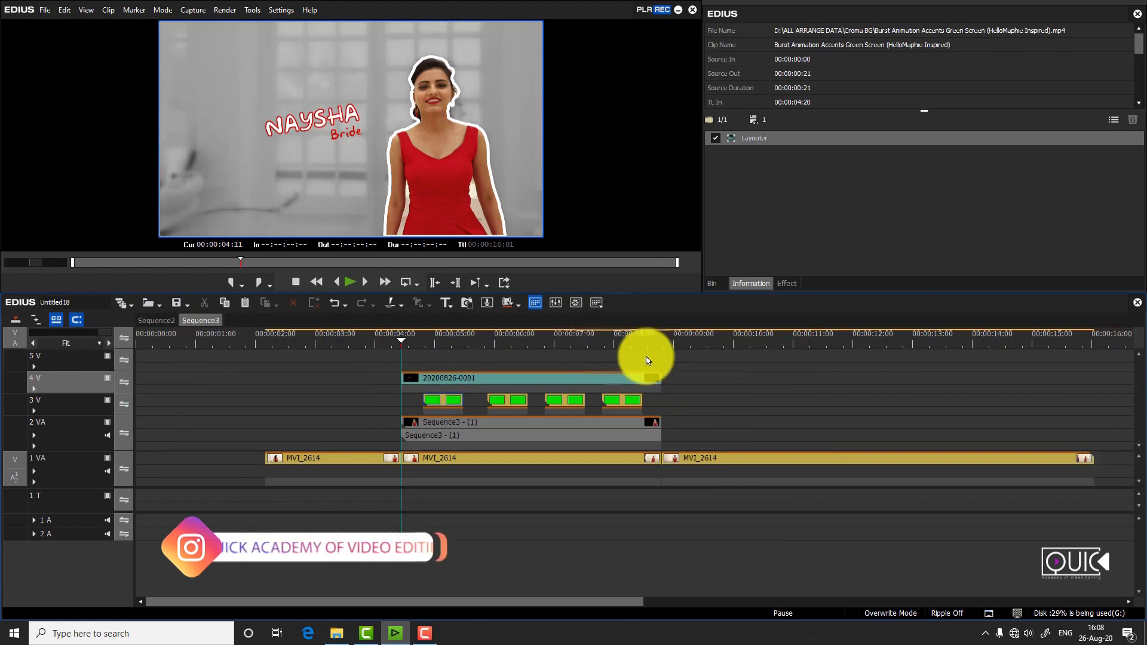
{"action": "left_click", "coordinate": [706, 343]}
{"action": "right_click", "coordinate": [739, 425]}
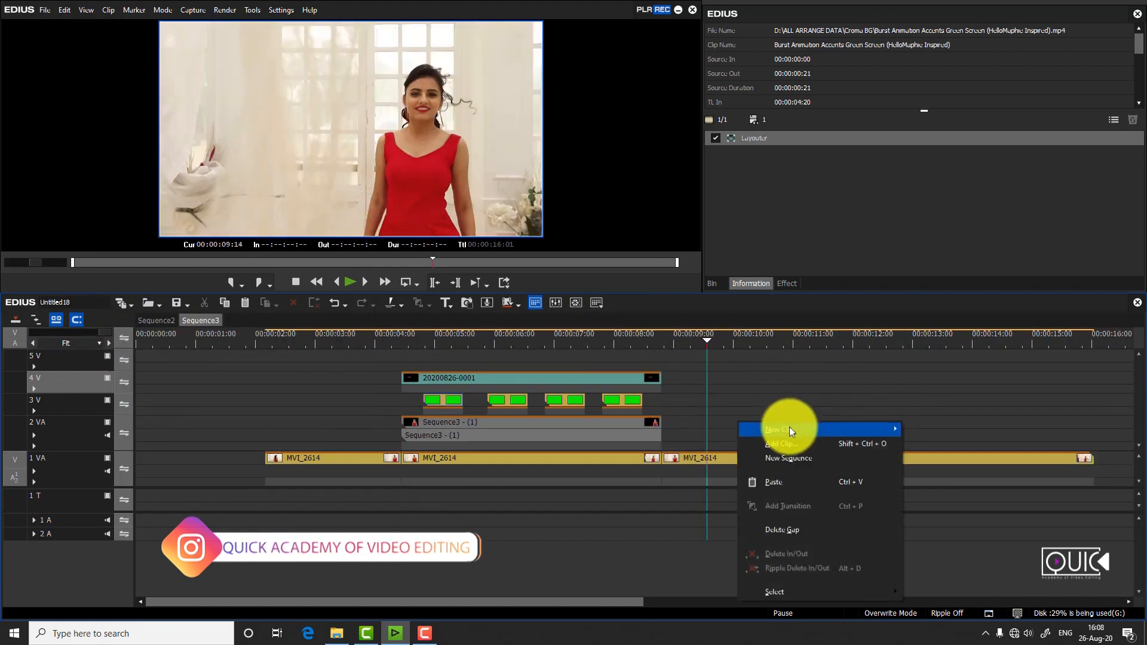
{"action": "mouse_move", "coordinate": [790, 427]}
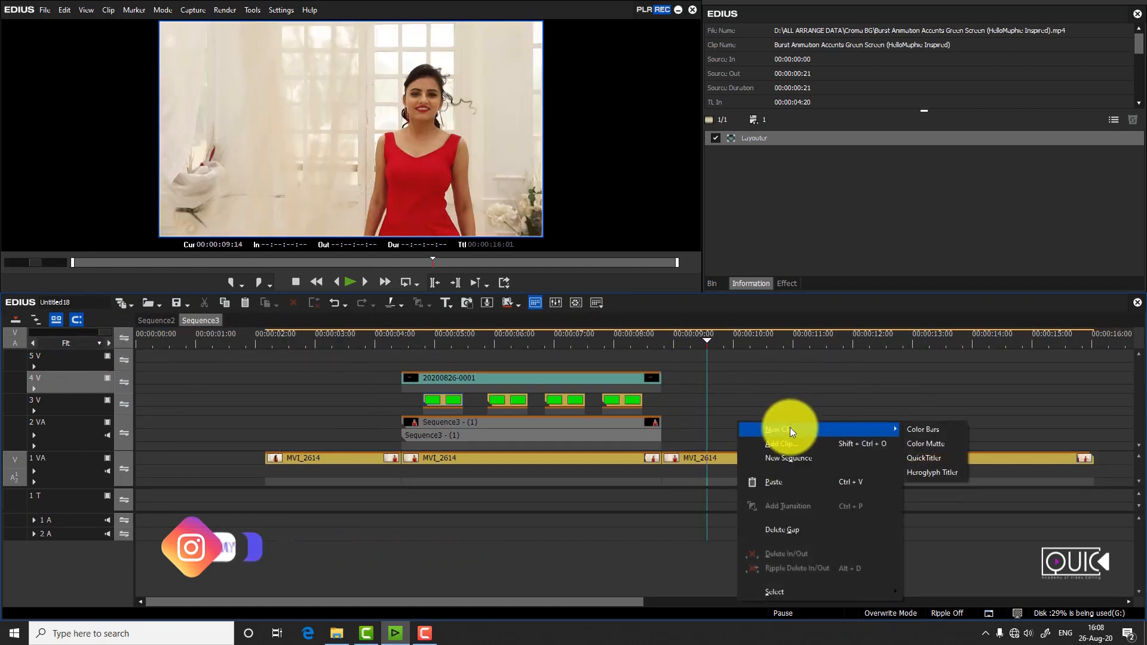
{"action": "left_click", "coordinate": [931, 447]}
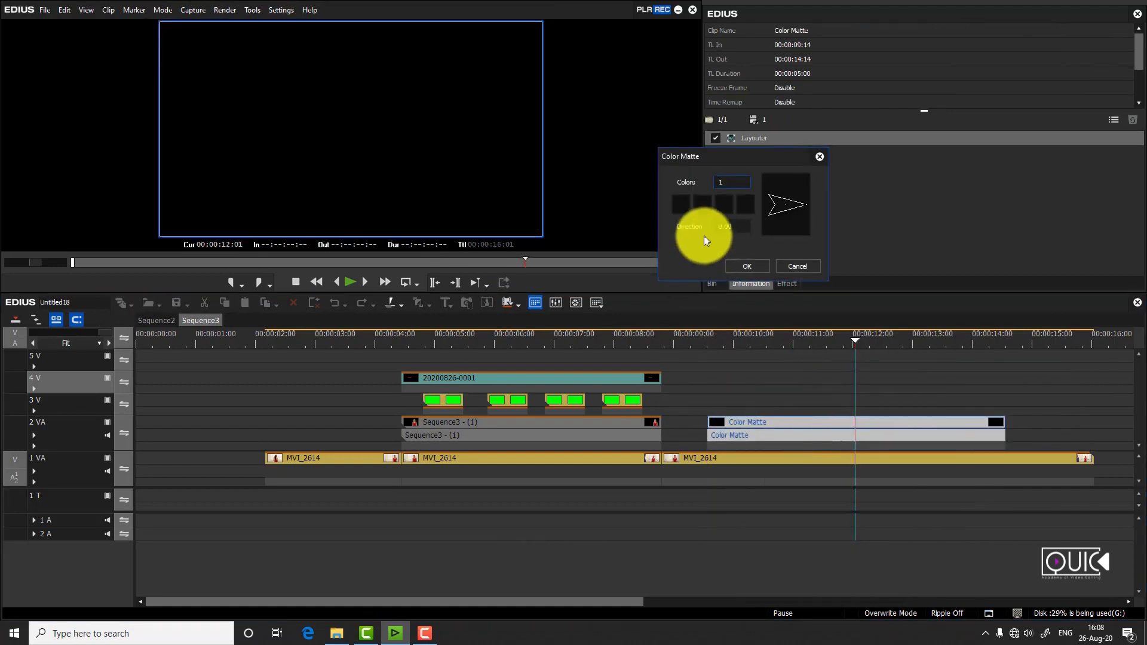
{"action": "left_click", "coordinate": [686, 214]}
{"action": "left_click", "coordinate": [971, 239]}
{"action": "left_click", "coordinate": [897, 352]}
{"action": "left_click", "coordinate": [753, 267]}
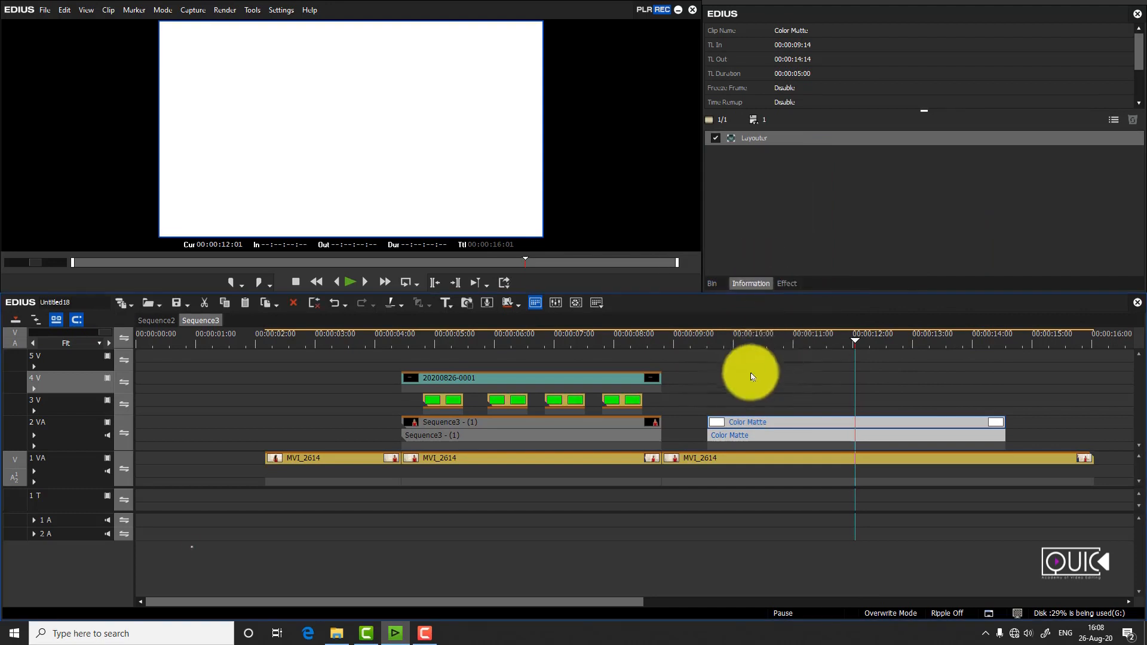
- Cut the white Color Matte at 00:00:10:03 and delete the remainder, keeping a 14-frame clip
{"action": "left_click", "coordinate": [741, 346]}
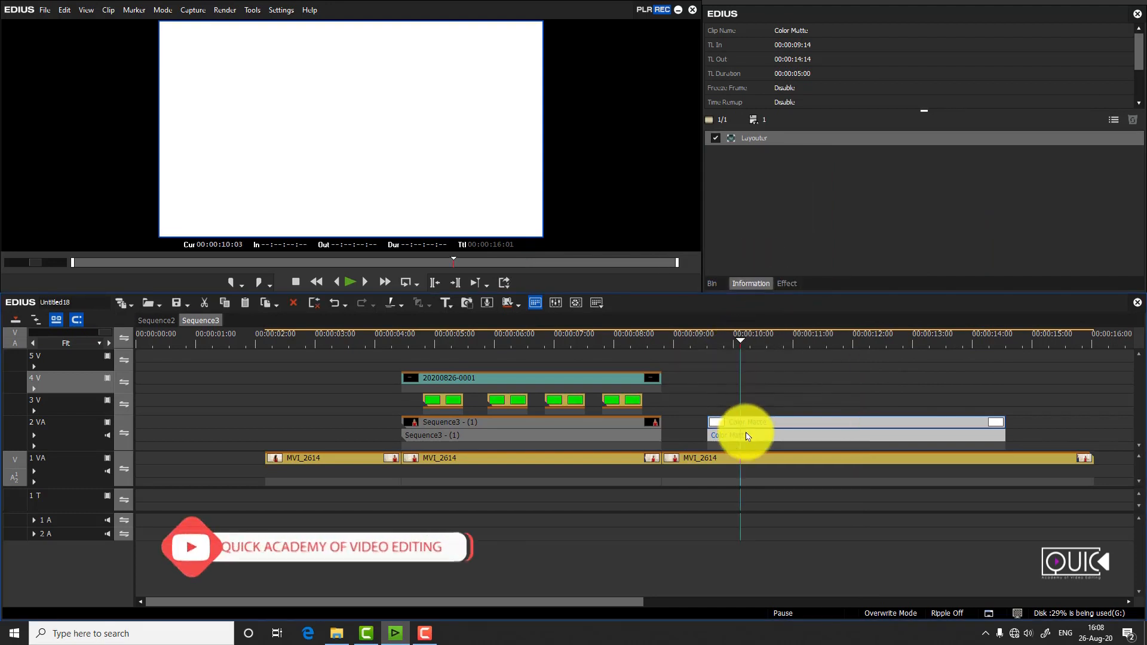
{"action": "left_click", "coordinate": [786, 437]}
{"action": "key", "text": "Delete"}
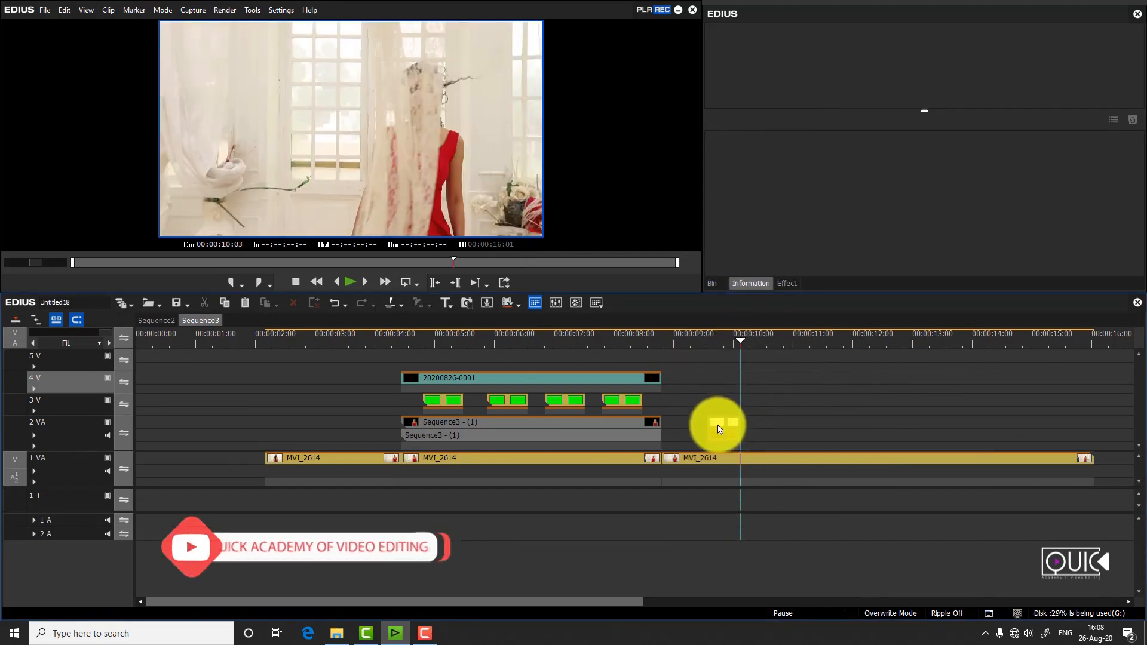
{"action": "double_click", "coordinate": [720, 429]}
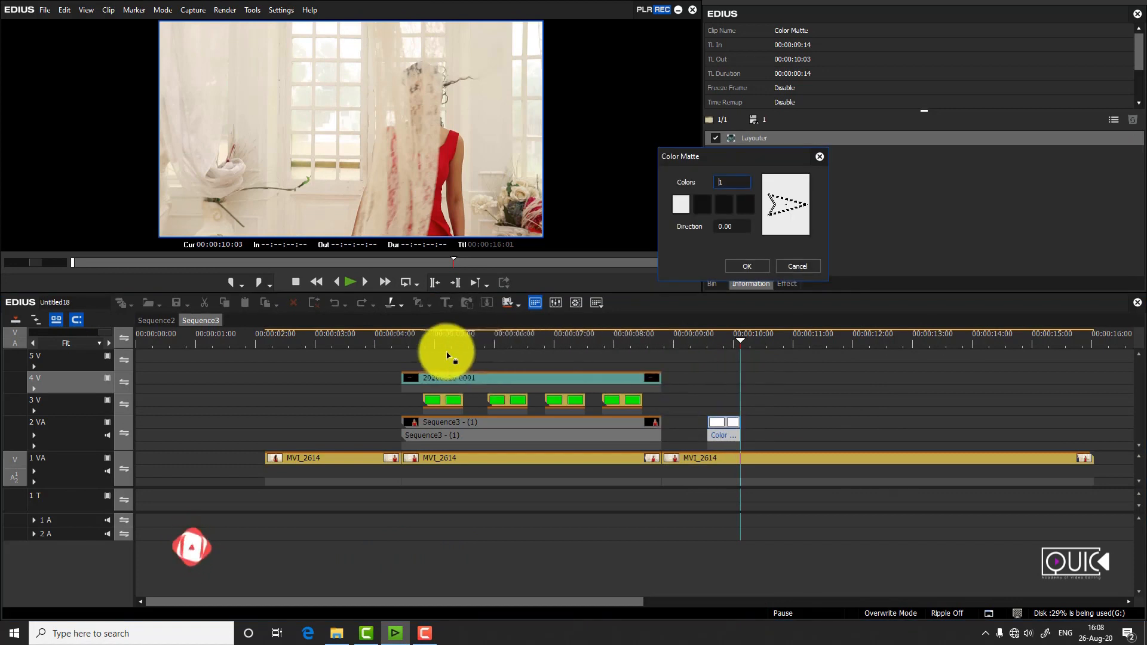
{"action": "left_click", "coordinate": [747, 266]}
- Move the short Color Matte to track 5 V at 00:00:04:04, centred over the start of the freeze frame
{"action": "left_click_drag", "start_coordinate": [724, 429], "coordinate": [423, 361]}
{"action": "left_click", "coordinate": [400, 337]}
{"action": "scroll", "coordinate": [399, 337], "scroll_direction": "up", "scroll_amount": 4}
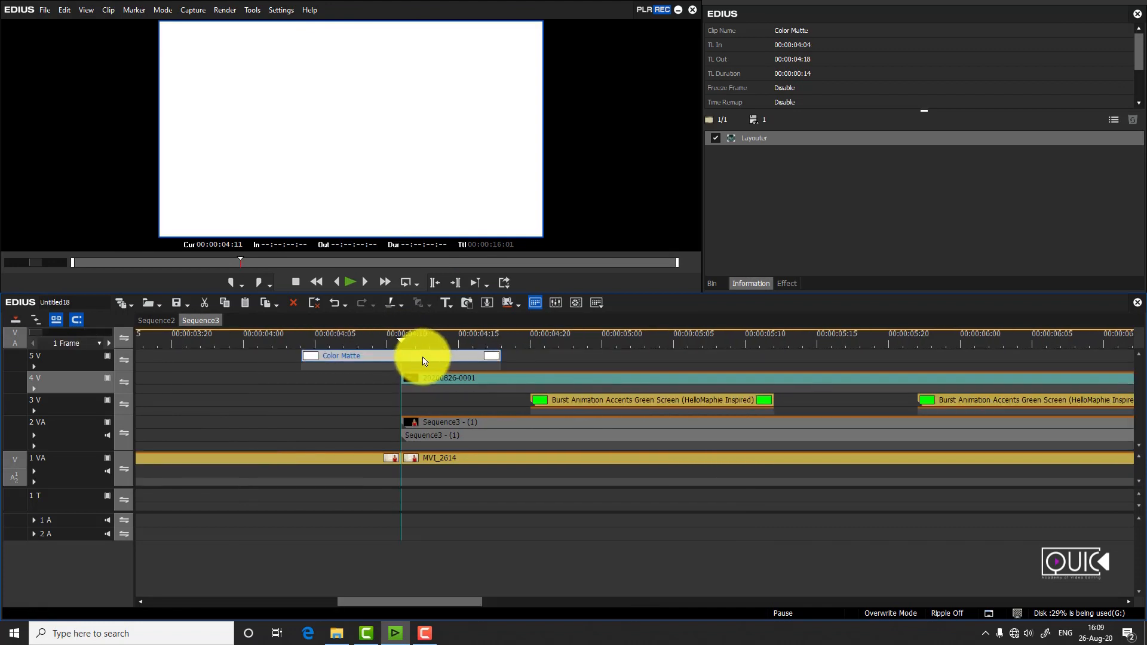
- Keyframe the Color Matte's opacity from 0% at both ends to a full peak at 00:00:04:11
{"action": "left_click", "coordinate": [34, 365]}
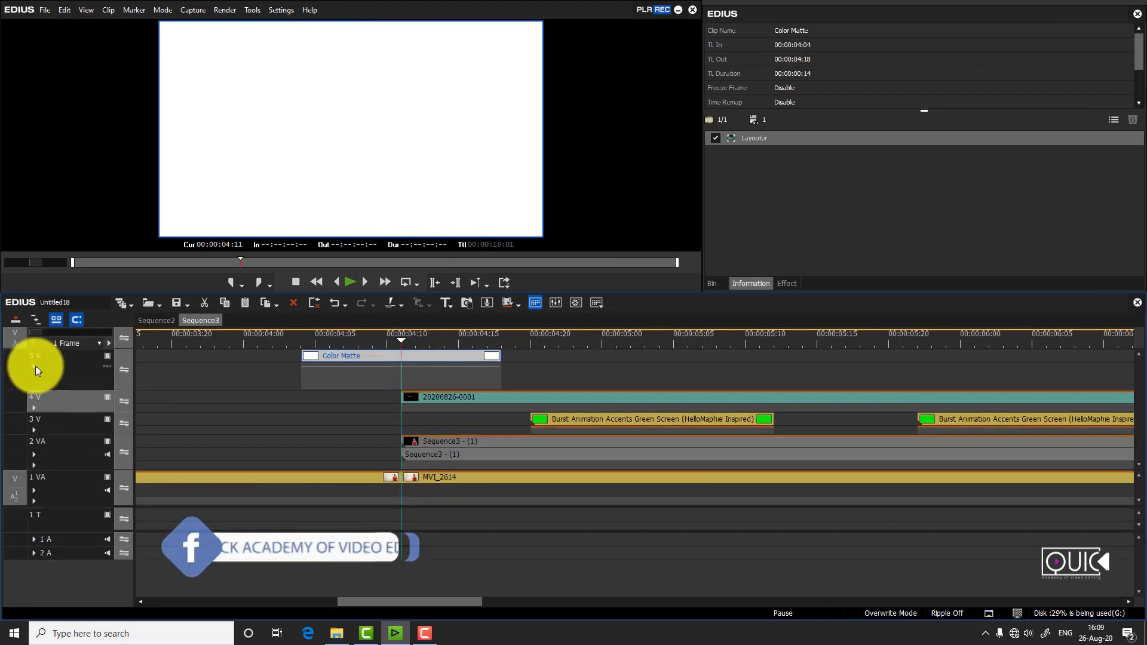
{"action": "left_click", "coordinate": [107, 373]}
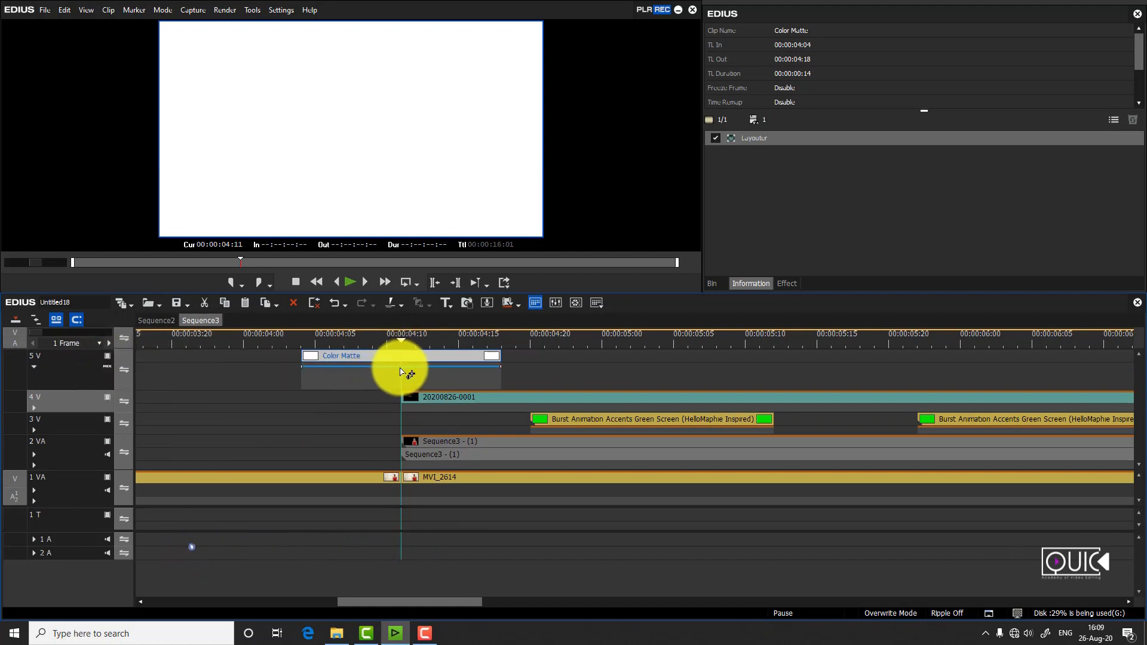
{"action": "left_click", "coordinate": [327, 377]}
{"action": "left_click_drag", "start_coordinate": [308, 373], "coordinate": [307, 387]}
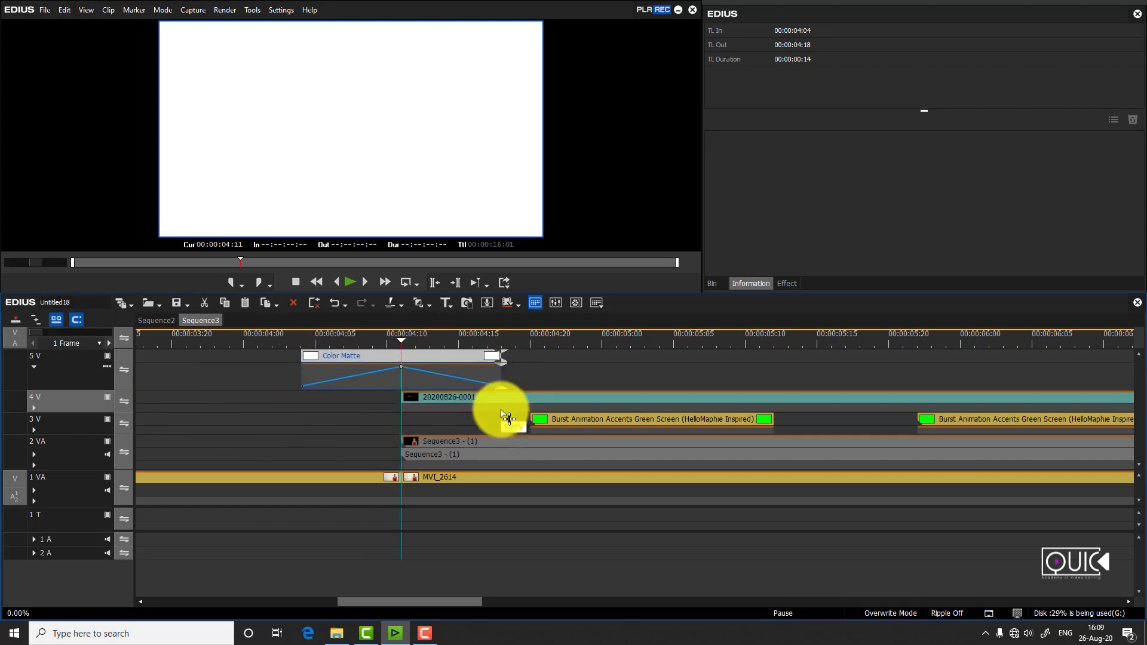
{"action": "left_click", "coordinate": [35, 365]}
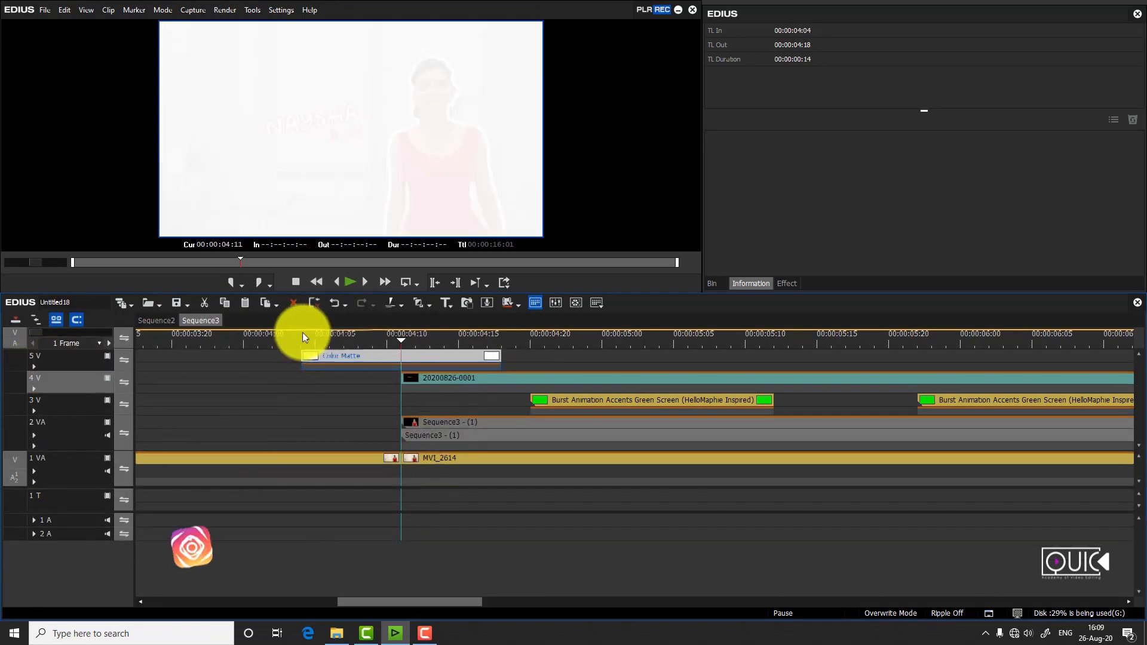
- Play the sequence across the start of the freeze frame to review the white flash
{"action": "left_click", "coordinate": [280, 336]}
{"action": "scroll", "coordinate": [282, 335], "scroll_direction": "down", "scroll_amount": 2}
{"action": "scroll", "coordinate": [282, 335], "scroll_direction": "up", "scroll_amount": 1}
{"action": "key", "text": "space"}
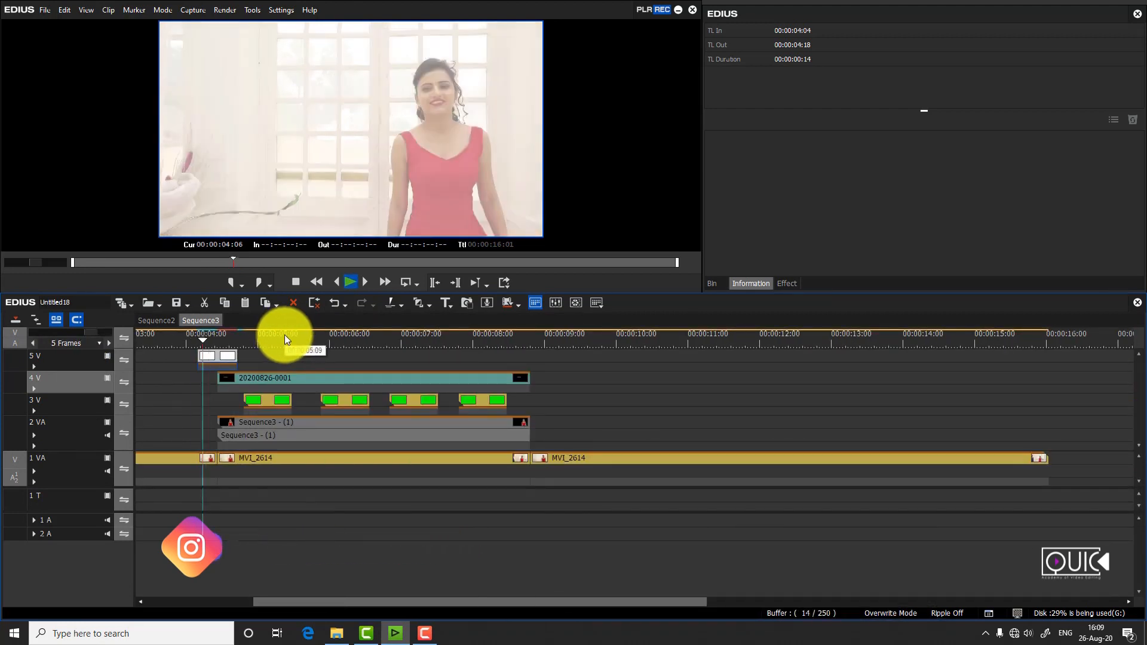
{"action": "key", "text": "space"}
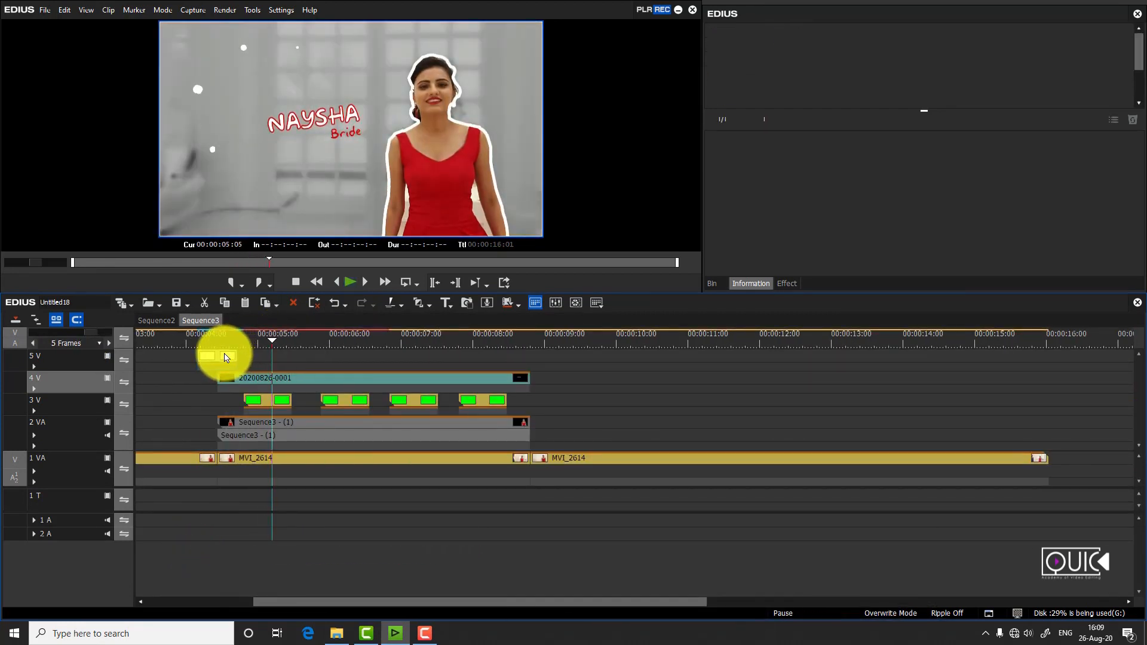
- Copy the faded Color Matte to track 5 V at 00:00:08:13, centred on the end of the freeze frame
{"action": "left_click", "coordinate": [227, 357]}
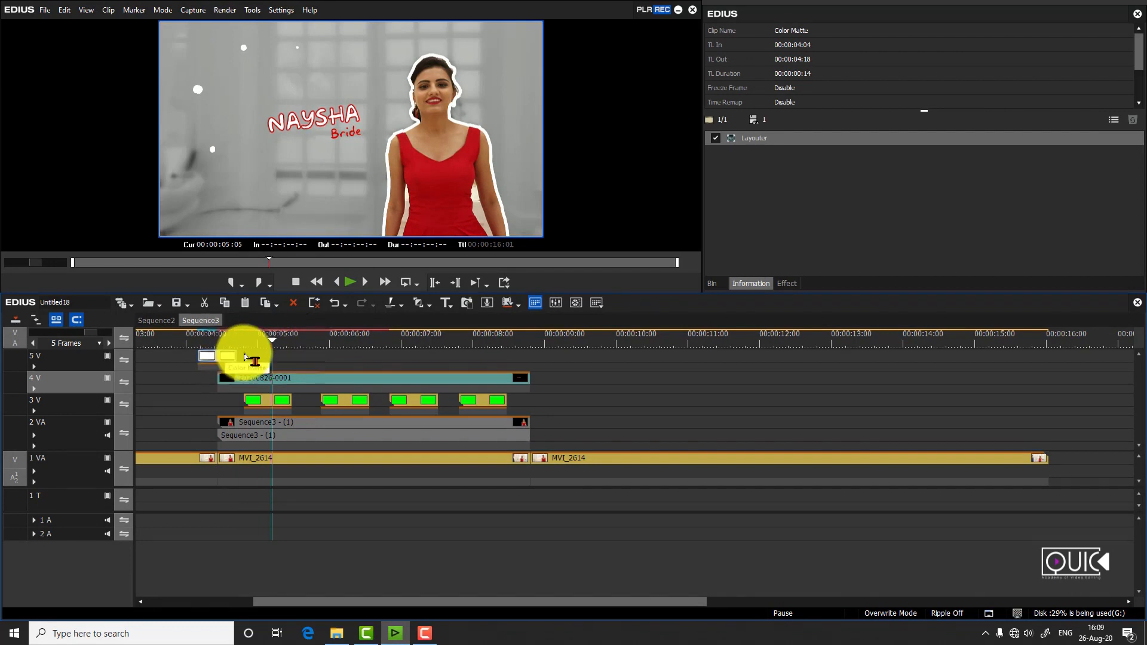
{"action": "left_click", "coordinate": [505, 339]}
{"action": "right_click", "coordinate": [548, 366]}
{"action": "left_click", "coordinate": [583, 424]}
{"action": "scroll", "coordinate": [615, 410], "scroll_direction": "up", "scroll_amount": 4}
{"action": "left_click_drag", "start_coordinate": [626, 363], "coordinate": [633, 362]}
{"action": "left_click", "coordinate": [34, 367]}
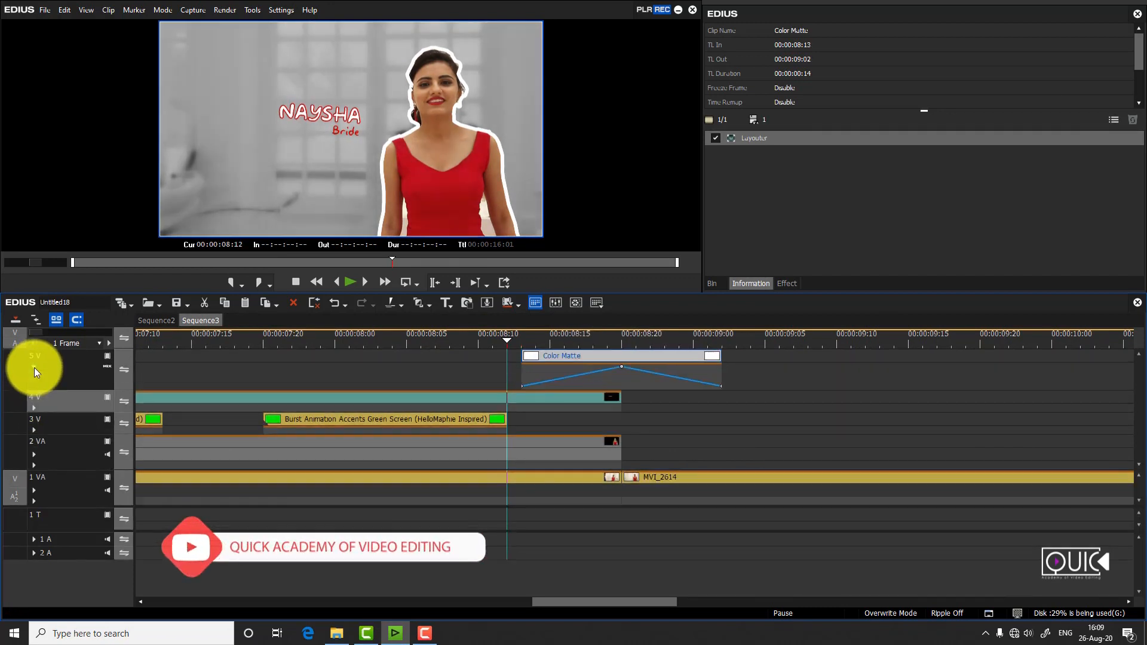
{"action": "scroll", "coordinate": [34, 368], "scroll_direction": "down", "scroll_amount": 4}
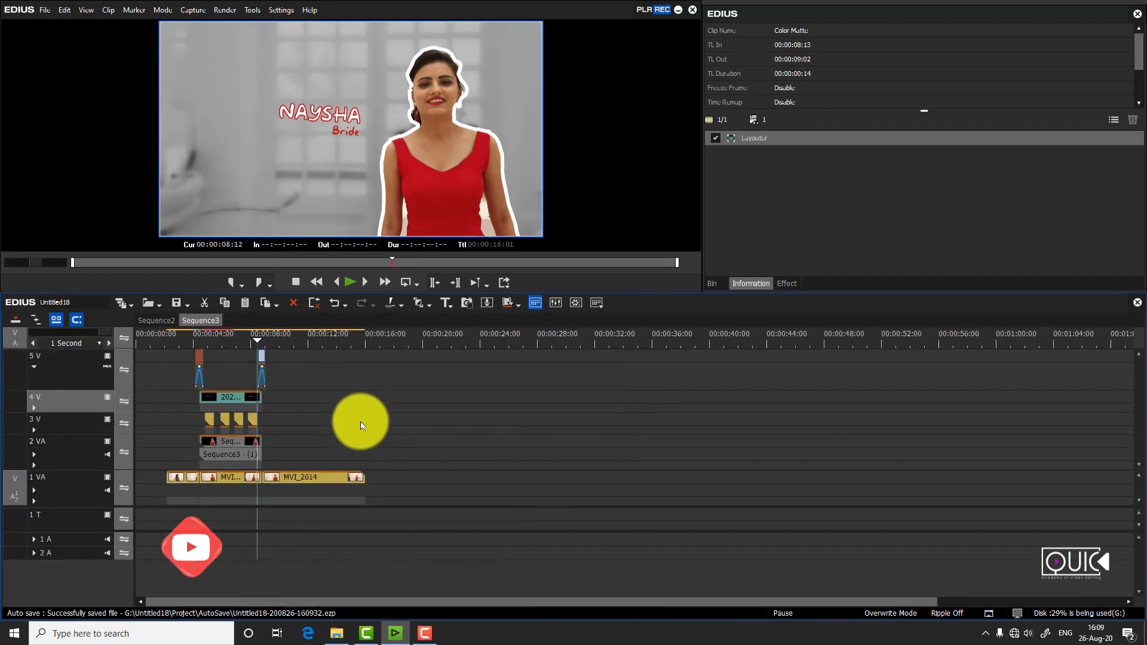
{"action": "left_click", "coordinate": [359, 423]}
{"action": "left_click", "coordinate": [186, 341]}
{"action": "left_click", "coordinate": [34, 367]}
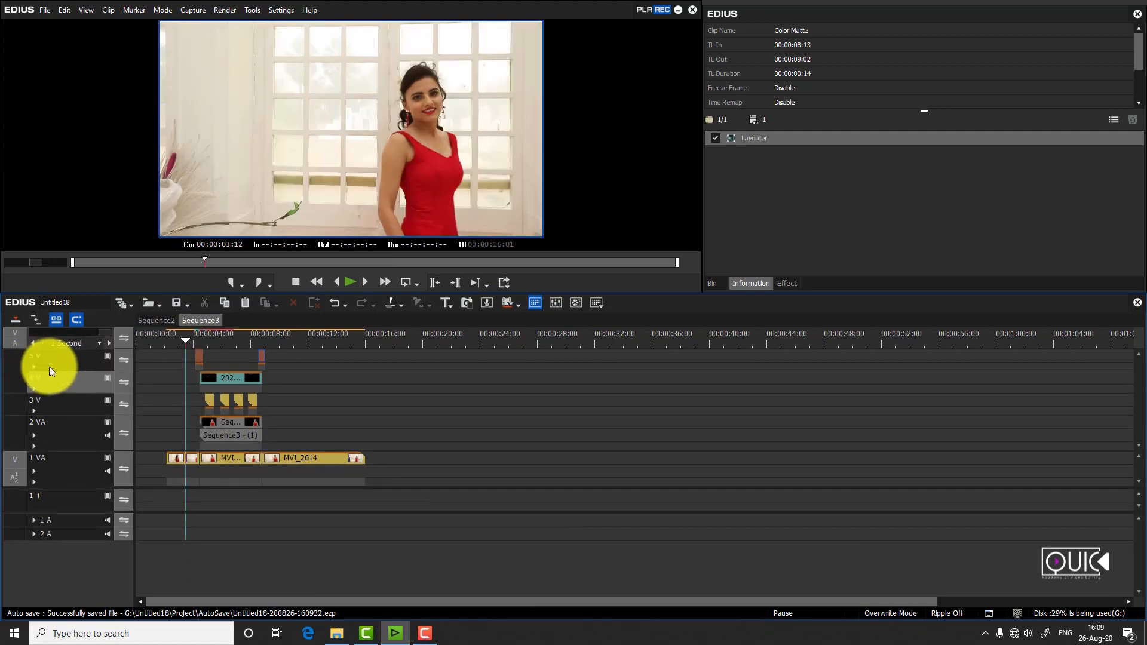
{"action": "scroll", "coordinate": [166, 371], "scroll_direction": "up", "scroll_amount": 3}
{"action": "scroll", "coordinate": [274, 389], "scroll_direction": "down", "scroll_amount": 3}
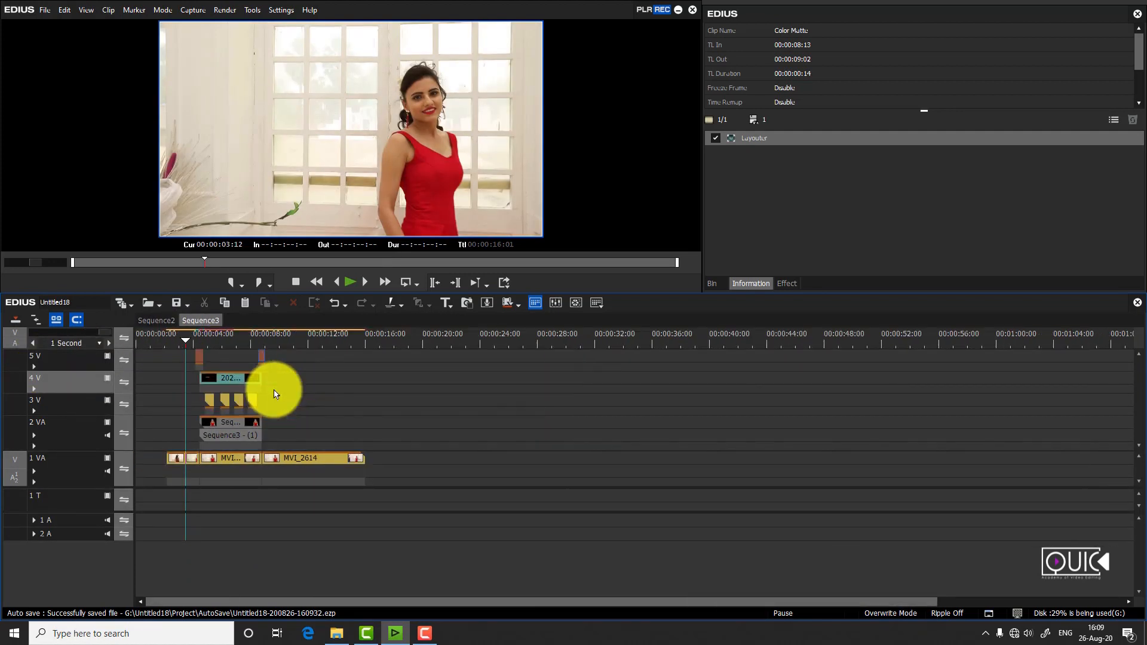
{"action": "left_click", "coordinate": [171, 341]}
{"action": "scroll", "coordinate": [173, 343], "scroll_direction": "up", "scroll_amount": 3}
{"action": "scroll", "coordinate": [198, 343], "scroll_direction": "down", "scroll_amount": 3}
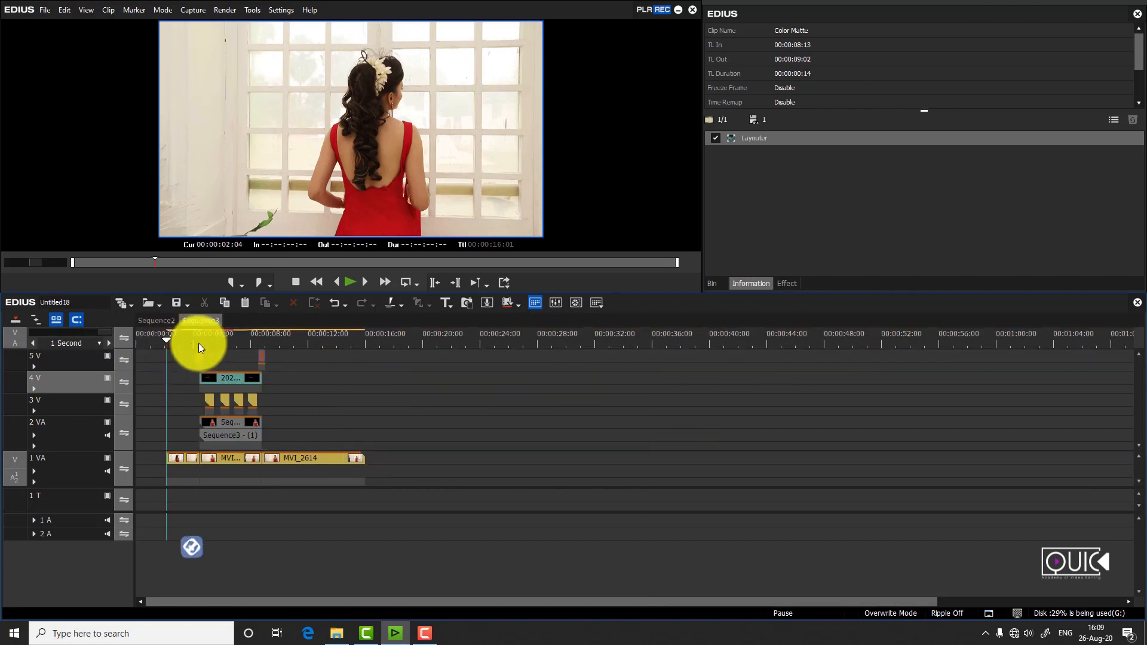
{"action": "left_click", "coordinate": [193, 339]}
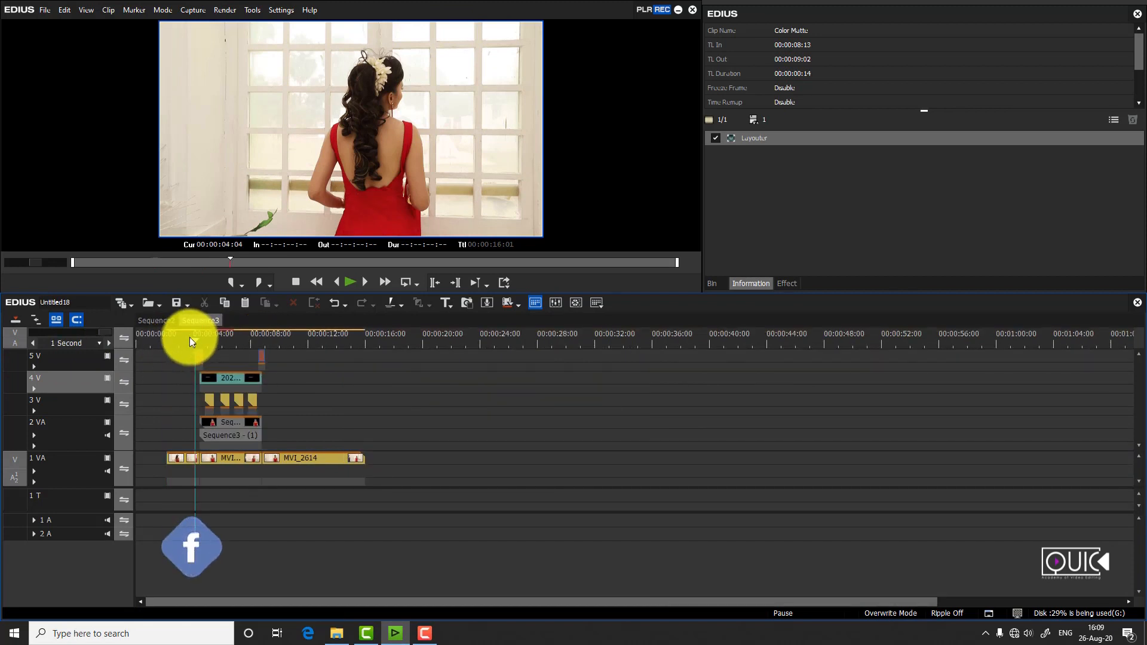
- Place the videoplayback (12) clip on track 1 VA after the footage, show its waveform and remove its video part
{"action": "left_click", "coordinate": [713, 281]}
{"action": "left_click", "coordinate": [1077, 189]}
{"action": "scroll", "coordinate": [1076, 186], "scroll_direction": "up", "scroll_amount": 1}
{"action": "scroll", "coordinate": [1045, 174], "scroll_direction": "down", "scroll_amount": 1}
{"action": "left_click_drag", "start_coordinate": [1005, 107], "coordinate": [451, 457]}
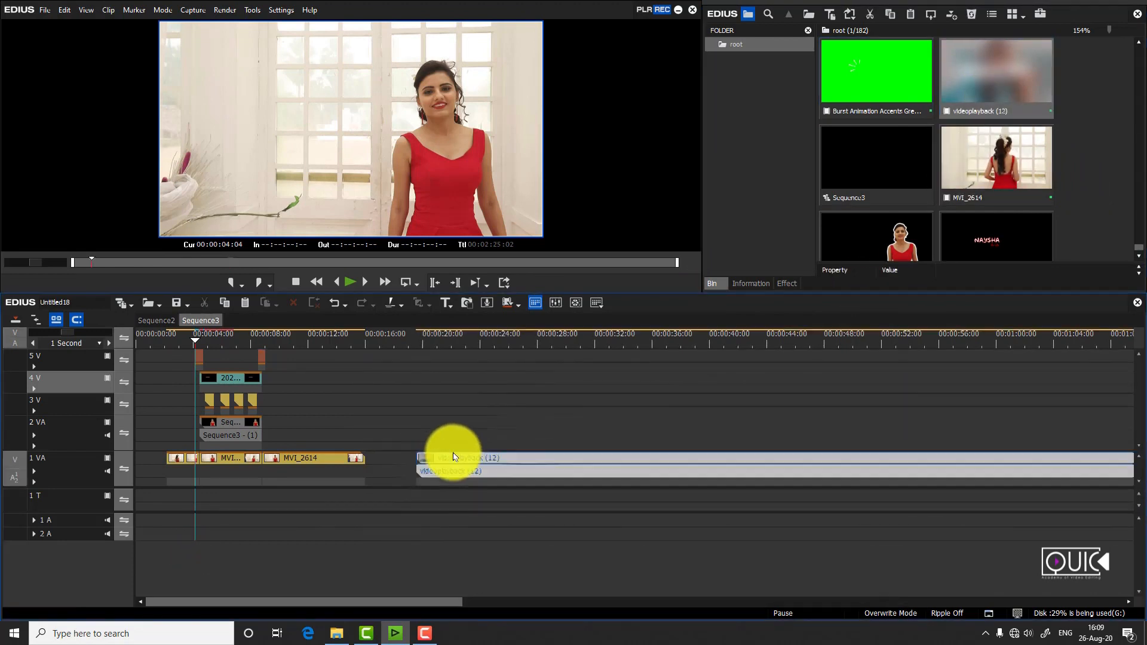
{"action": "left_click", "coordinate": [39, 472]}
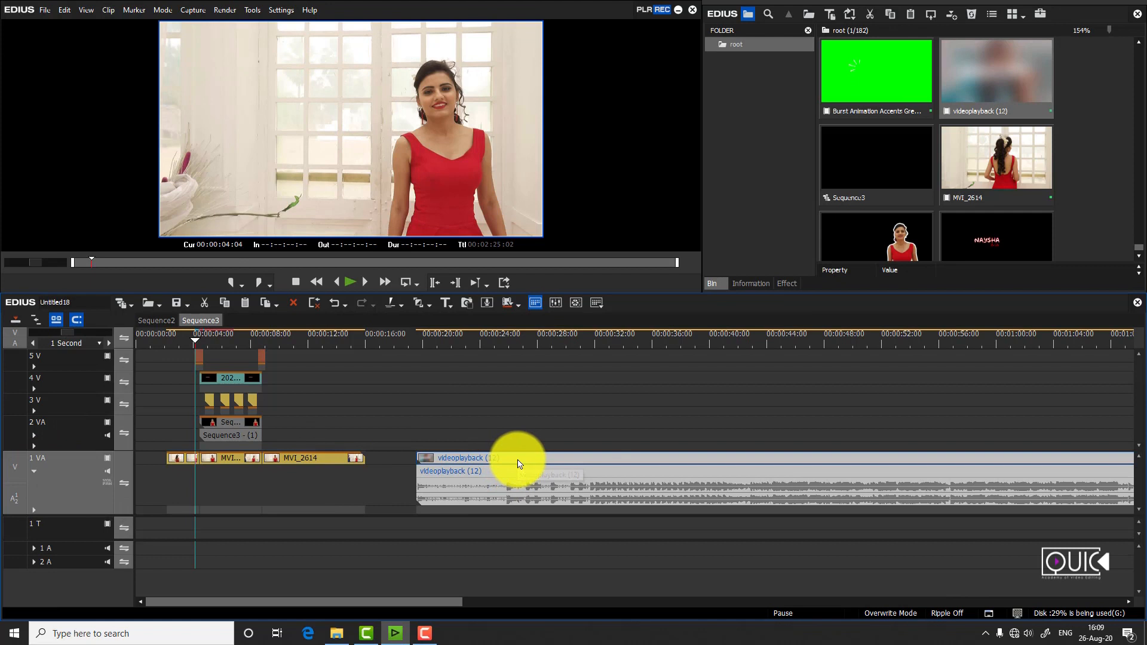
{"action": "key", "text": "alt+v"}
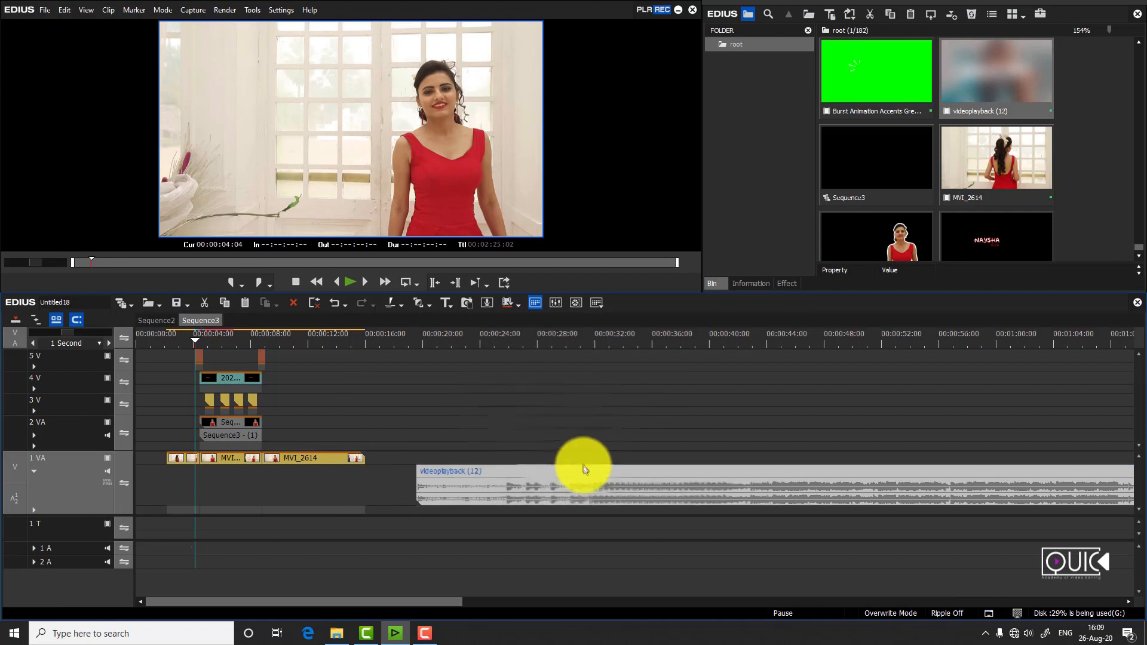
- Listen to the videoplayback (12) audio, split it at 00:00:22:22 and delete the portion before the cut
{"action": "left_click", "coordinate": [501, 345]}
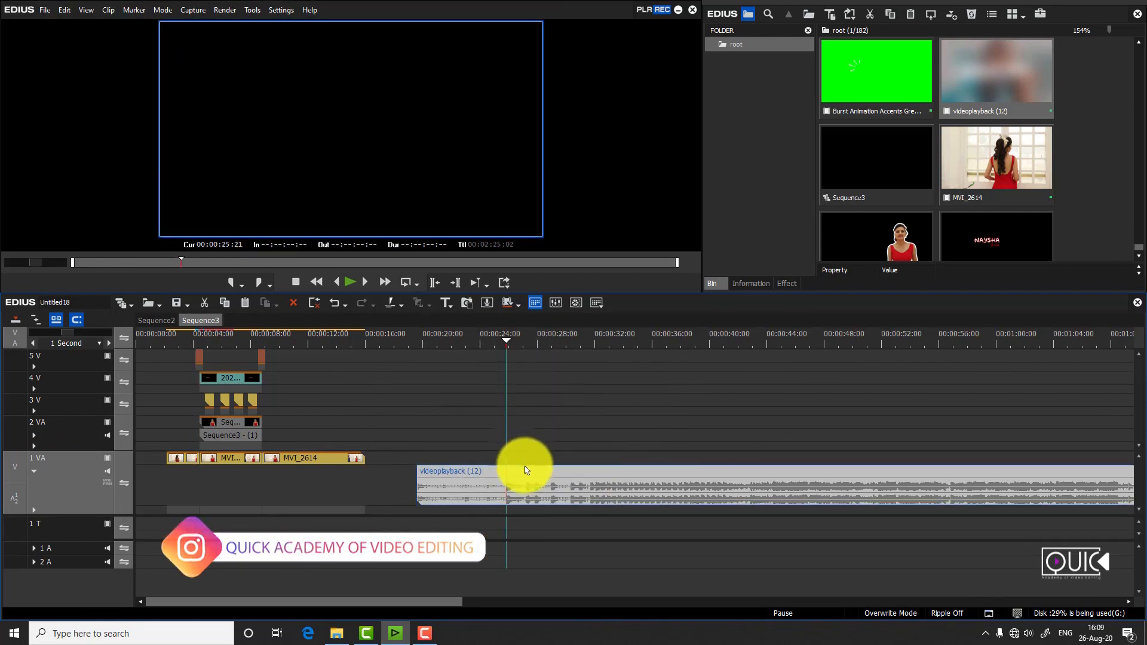
{"action": "left_click", "coordinate": [462, 341]}
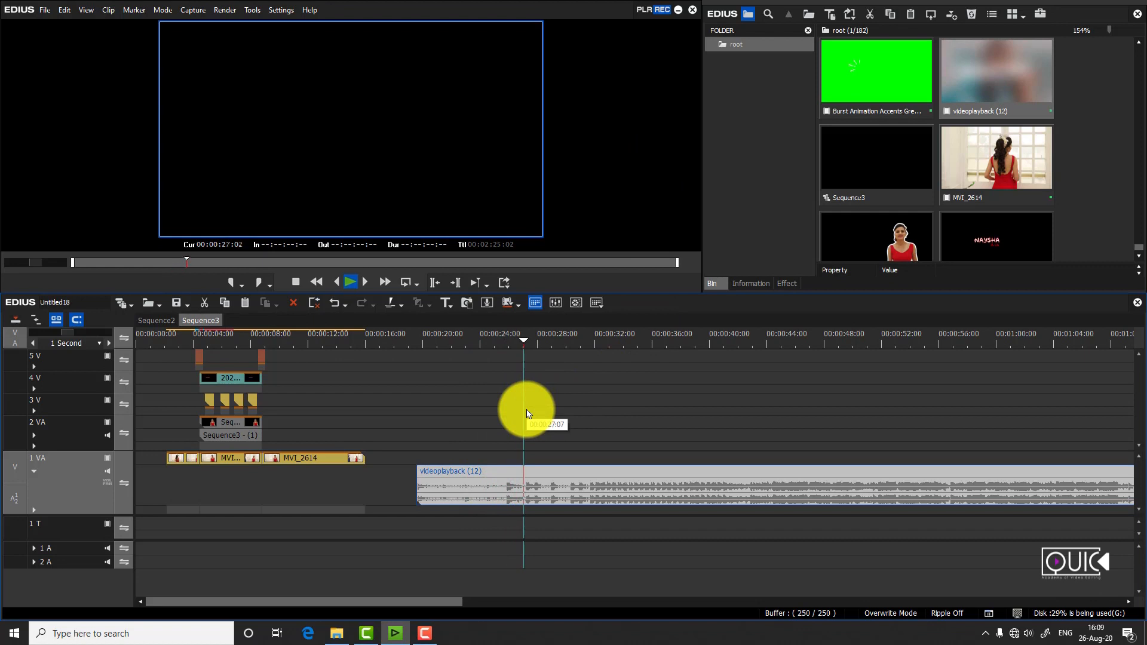
{"action": "left_click_drag", "start_coordinate": [514, 343], "coordinate": [464, 354]}
{"action": "left_click", "coordinate": [454, 475]}
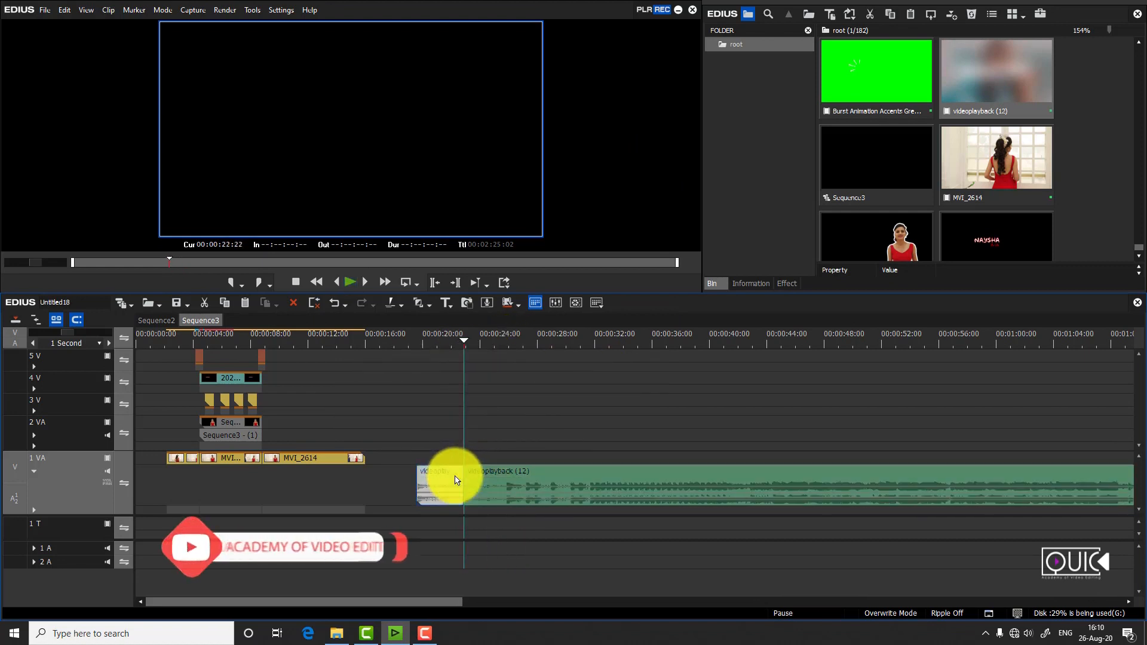
{"action": "key", "text": "Delete"}
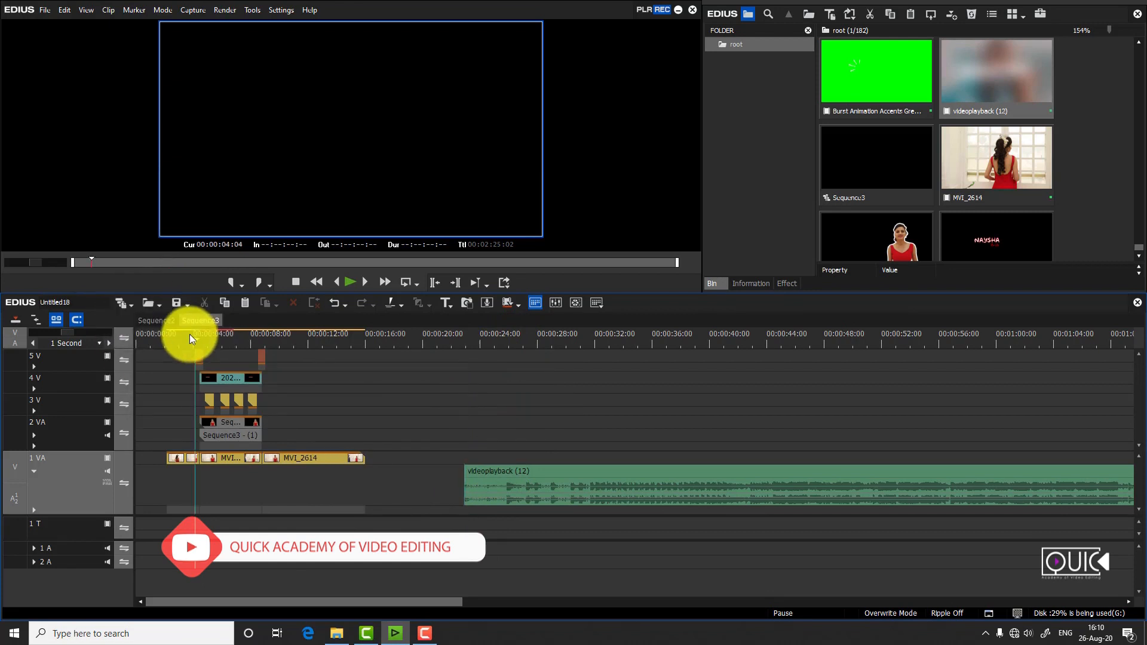
- Move the music under the MVI_2614 clips so its first strong beat falls at 00:00:04:11, the freeze-frame start
{"action": "left_click", "coordinate": [241, 491]}
{"action": "key", "text": "Delete"}
{"action": "scroll", "coordinate": [256, 486], "scroll_direction": "up", "scroll_amount": 2}
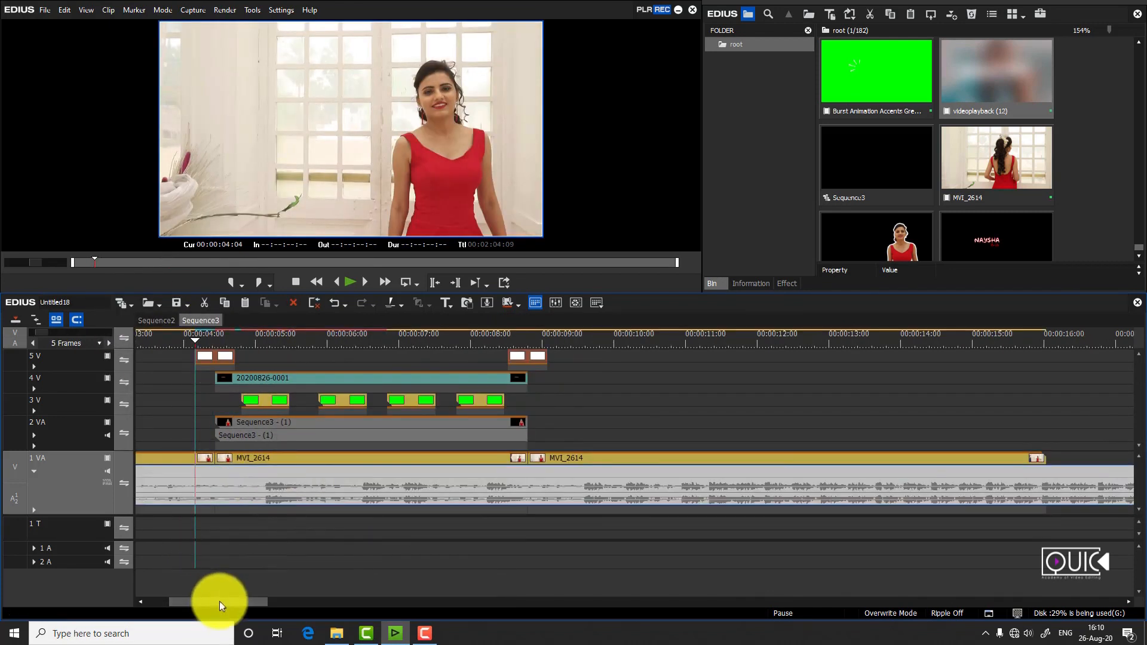
{"action": "left_click_drag", "start_coordinate": [220, 601], "coordinate": [179, 601]}
{"action": "left_click_drag", "start_coordinate": [532, 481], "coordinate": [483, 482]}
{"action": "left_click_drag", "start_coordinate": [455, 342], "coordinate": [455, 342]}
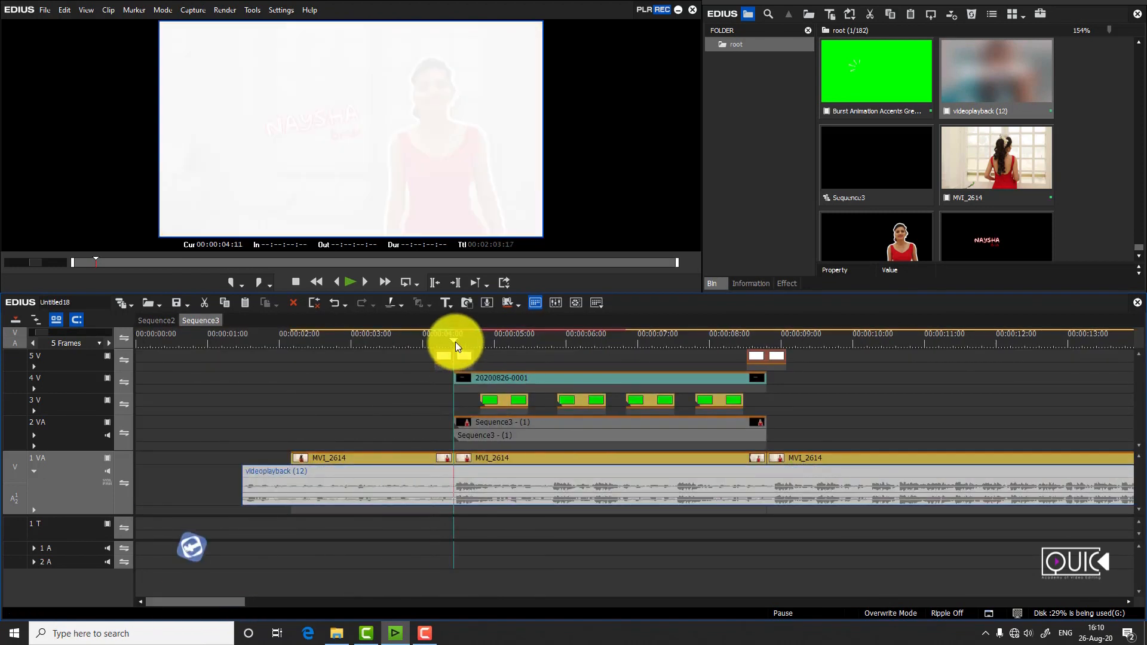
{"action": "scroll", "coordinate": [550, 428], "scroll_direction": "up", "scroll_amount": 2}
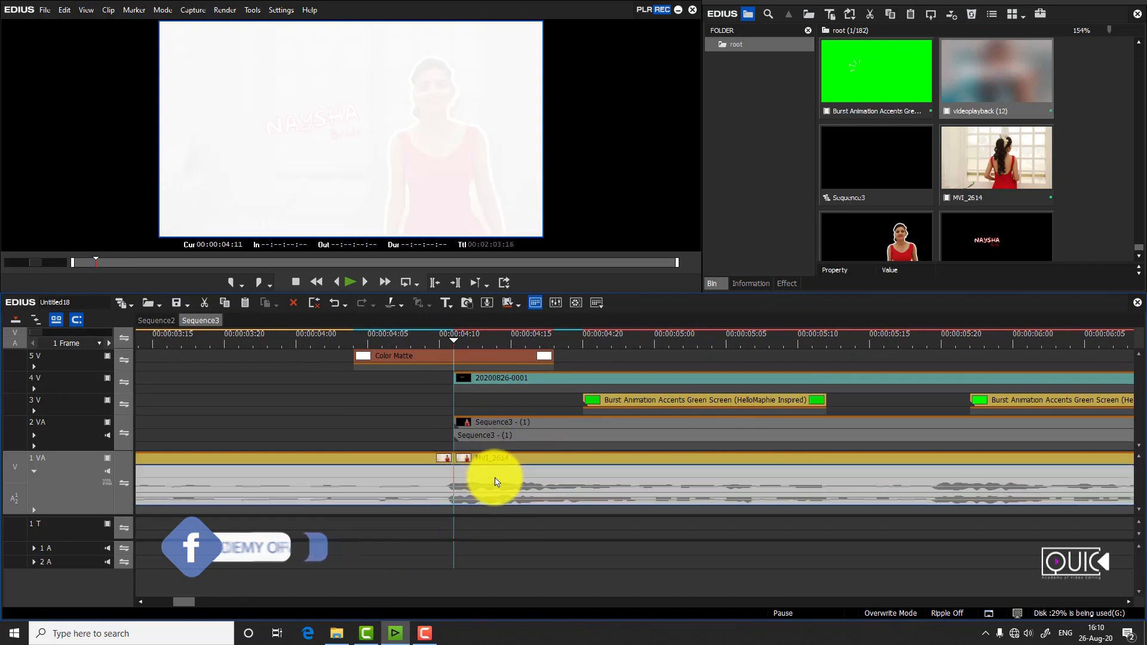
- Trim the music's start to 00:00:02:04, in line with the beginning of the first MVI_2614 clip
{"action": "scroll", "coordinate": [486, 474], "scroll_direction": "down", "scroll_amount": 4}
{"action": "left_click", "coordinate": [167, 340]}
{"action": "left_click_drag", "start_coordinate": [157, 472], "coordinate": [167, 472]}
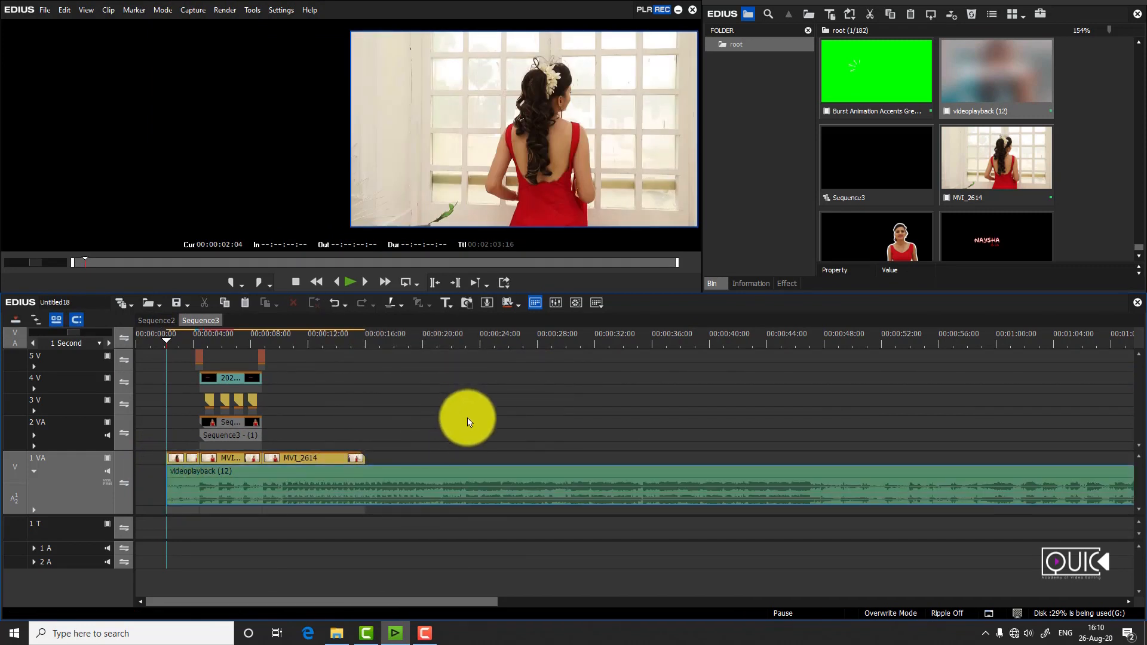
- Enlarge the preview area and play the sequence from 00:00:02:04 through the freeze-frame effect to check it against the music
{"action": "scroll", "coordinate": [468, 422], "scroll_direction": "up", "scroll_amount": 2}
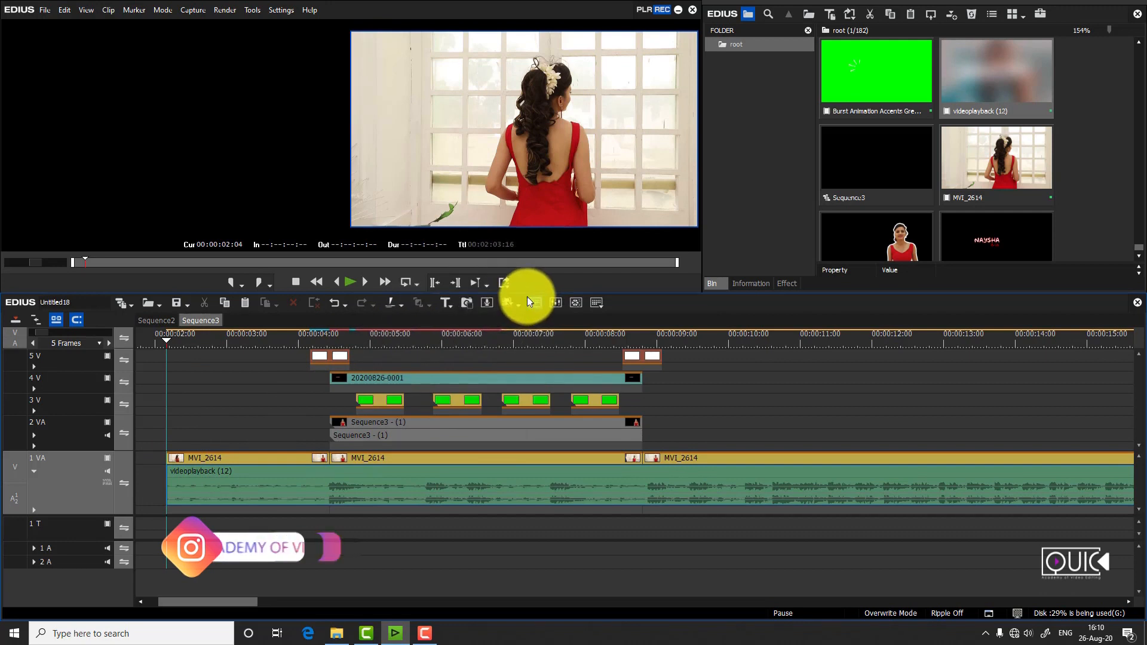
{"action": "left_click_drag", "start_coordinate": [525, 295], "coordinate": [519, 369]}
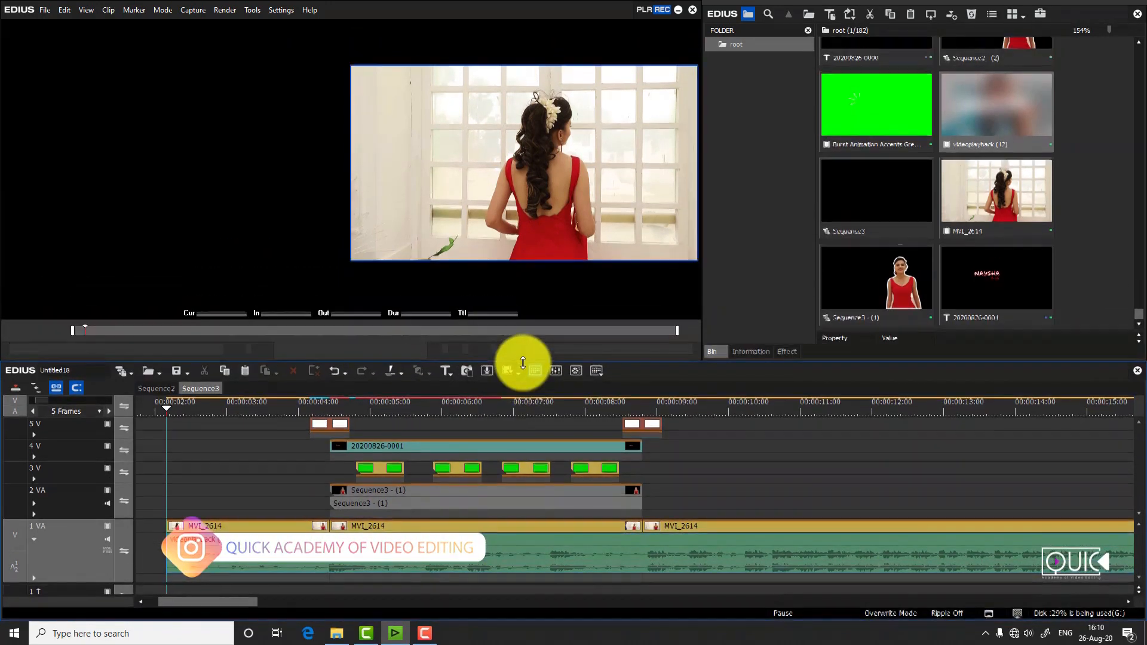
{"action": "key", "text": "space"}
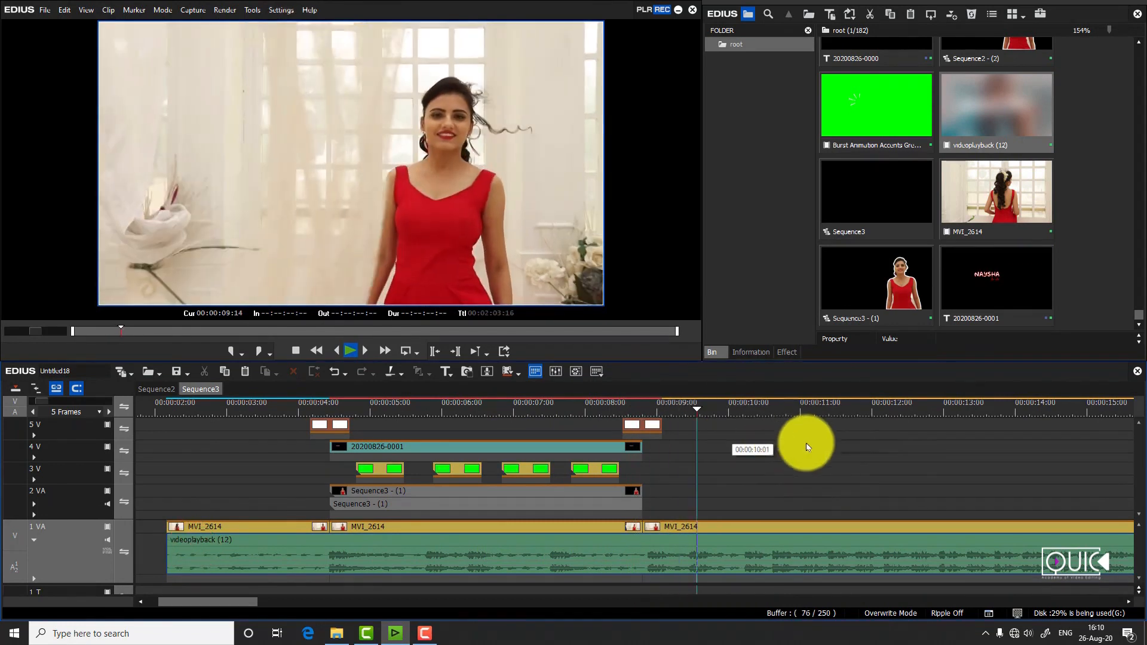
{"action": "left_click", "coordinate": [663, 409]}
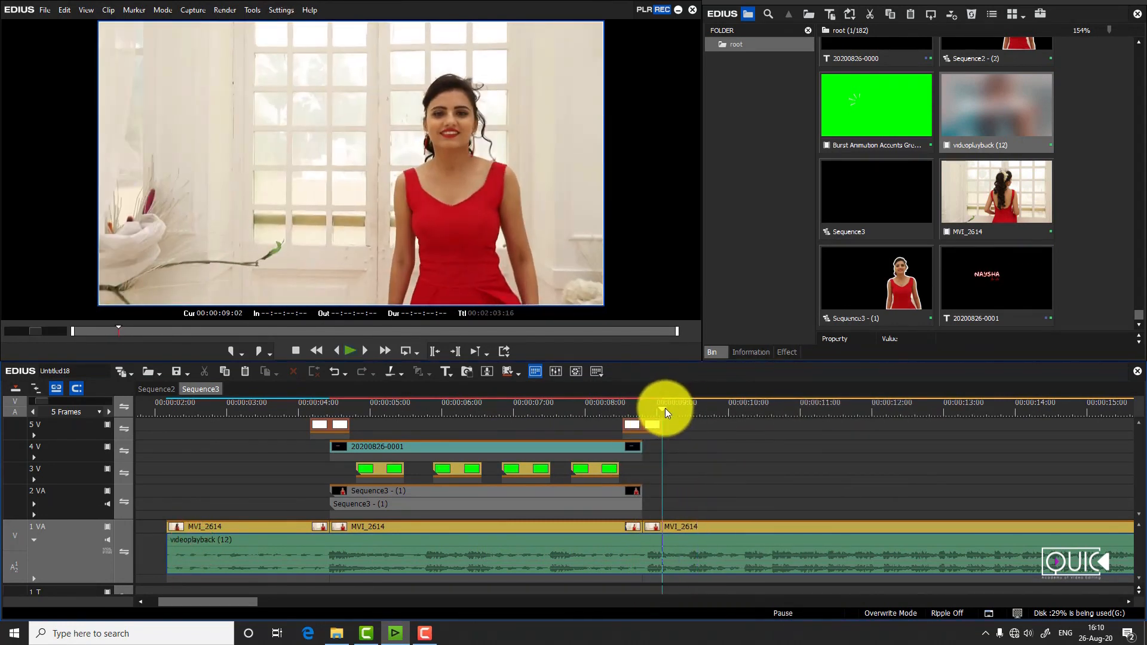
- Mark the freeze-frame section from 00:00:04:04 to 00:00:09:02 and render that range as a clip on track 6 V
{"action": "scroll", "coordinate": [664, 407], "scroll_direction": "down", "scroll_amount": 3}
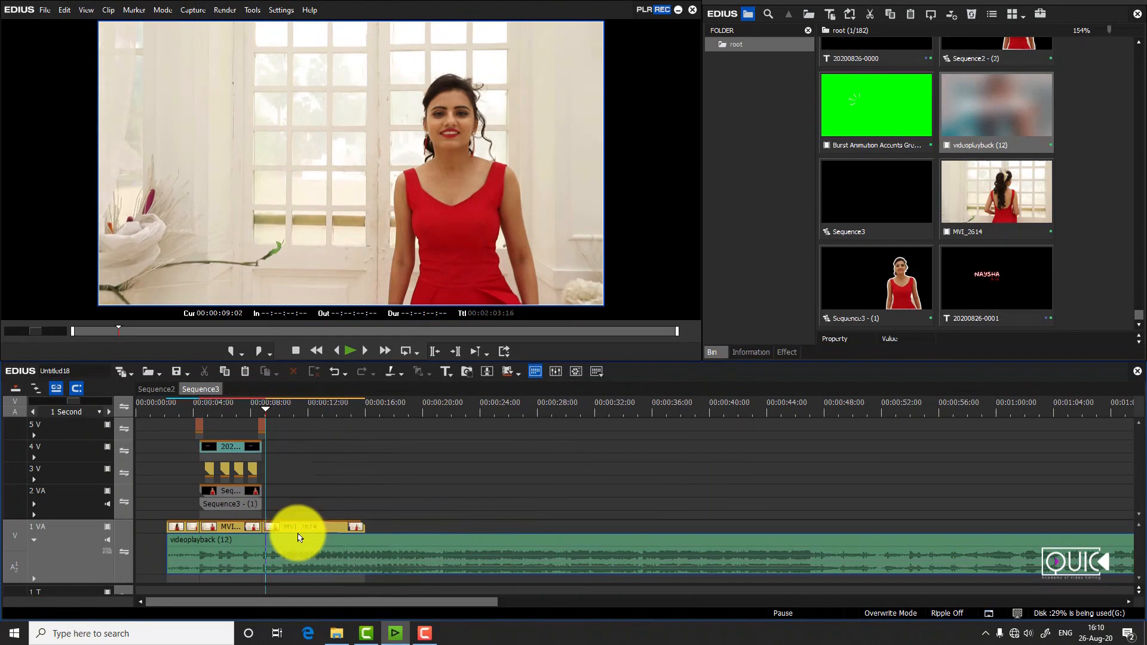
{"action": "left_click", "coordinate": [194, 408]}
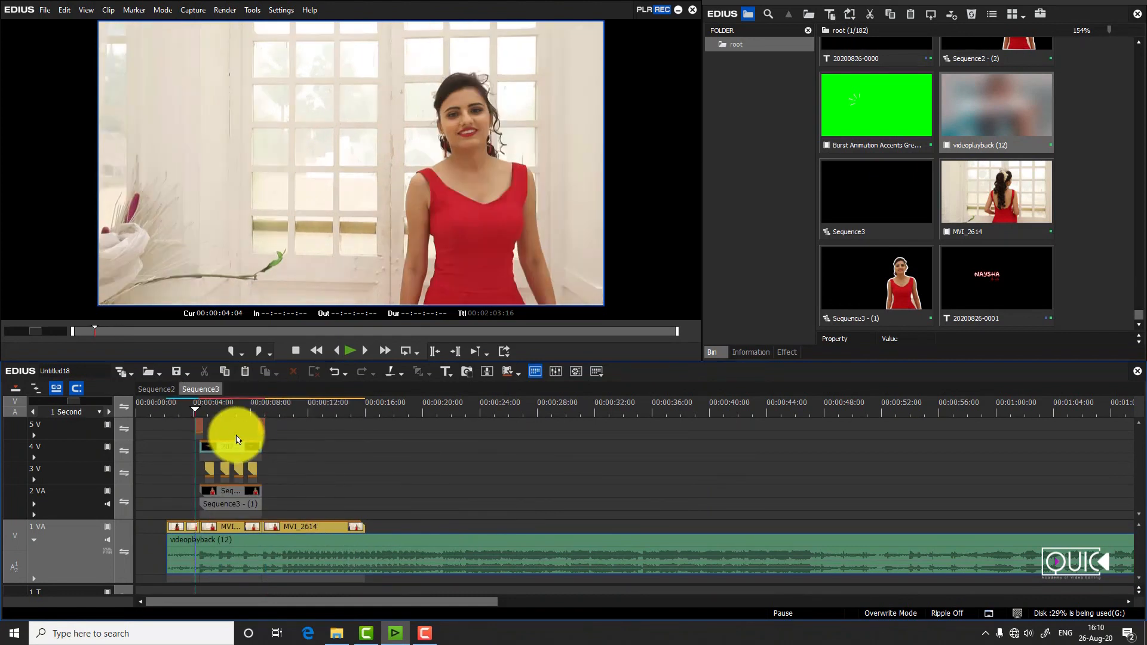
{"action": "left_click_drag", "start_coordinate": [188, 411], "coordinate": [195, 413]}
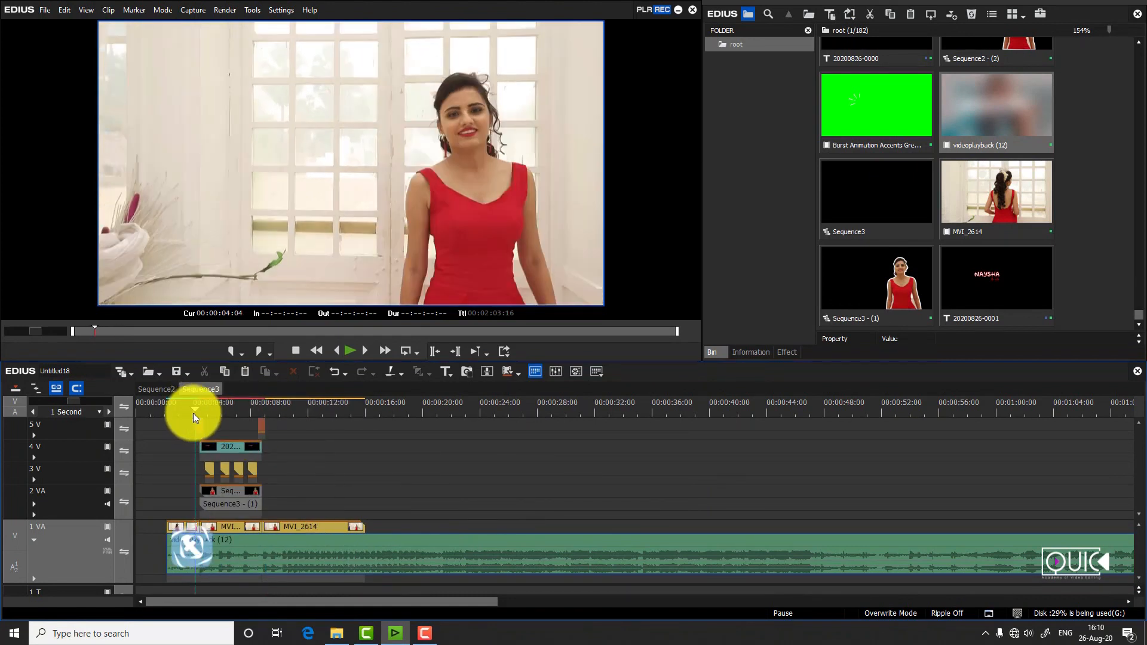
{"action": "scroll", "coordinate": [198, 412], "scroll_direction": "up", "scroll_amount": 3}
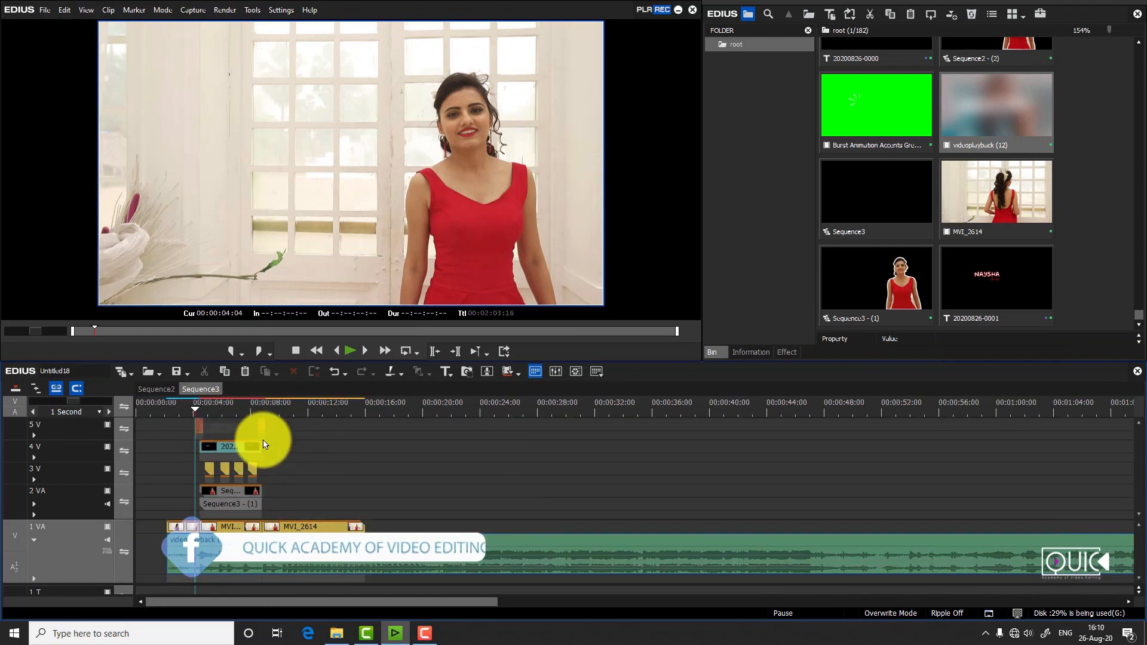
{"action": "left_click_drag", "start_coordinate": [256, 604], "coordinate": [245, 604]}
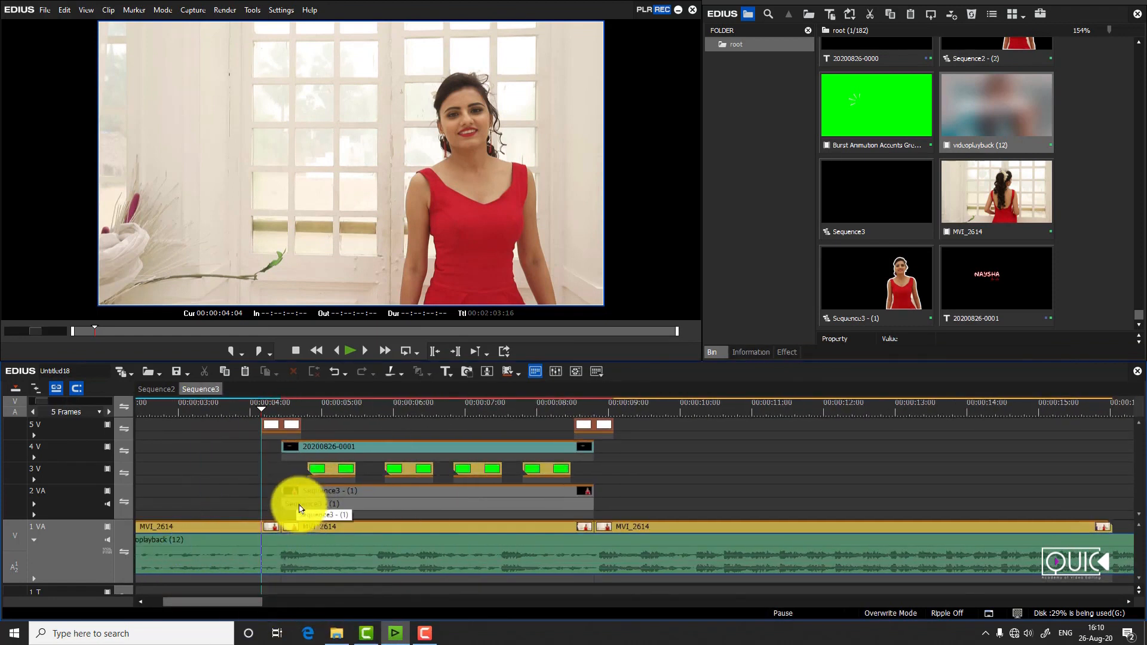
{"action": "key", "text": "i"}
{"action": "left_click", "coordinate": [616, 405]}
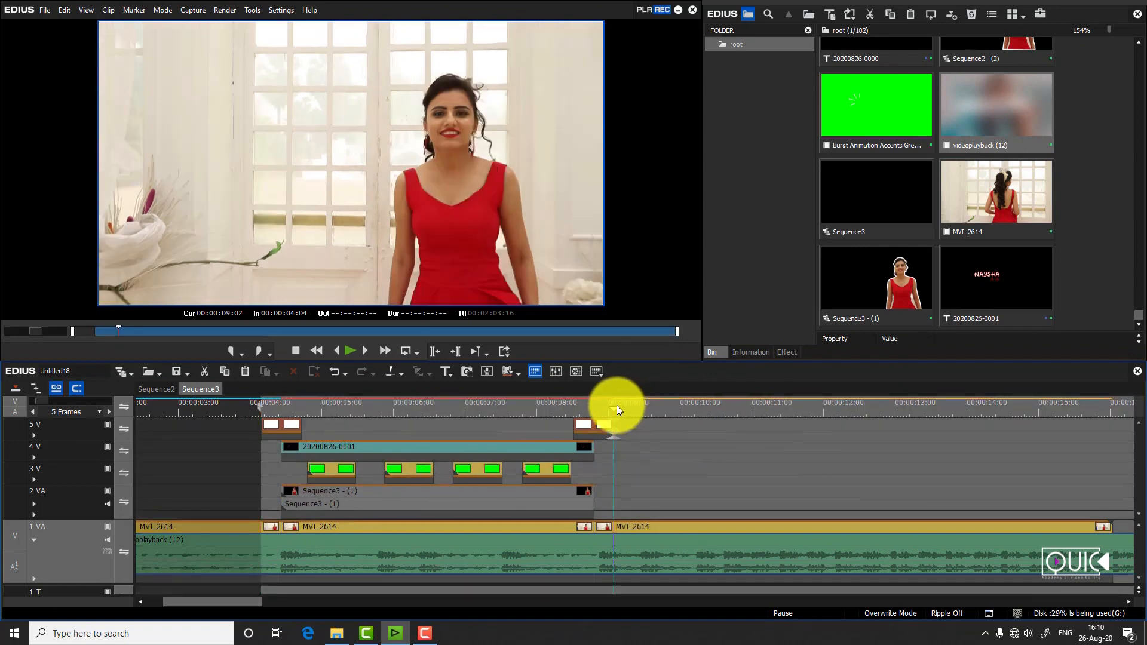
{"action": "key", "text": "o"}
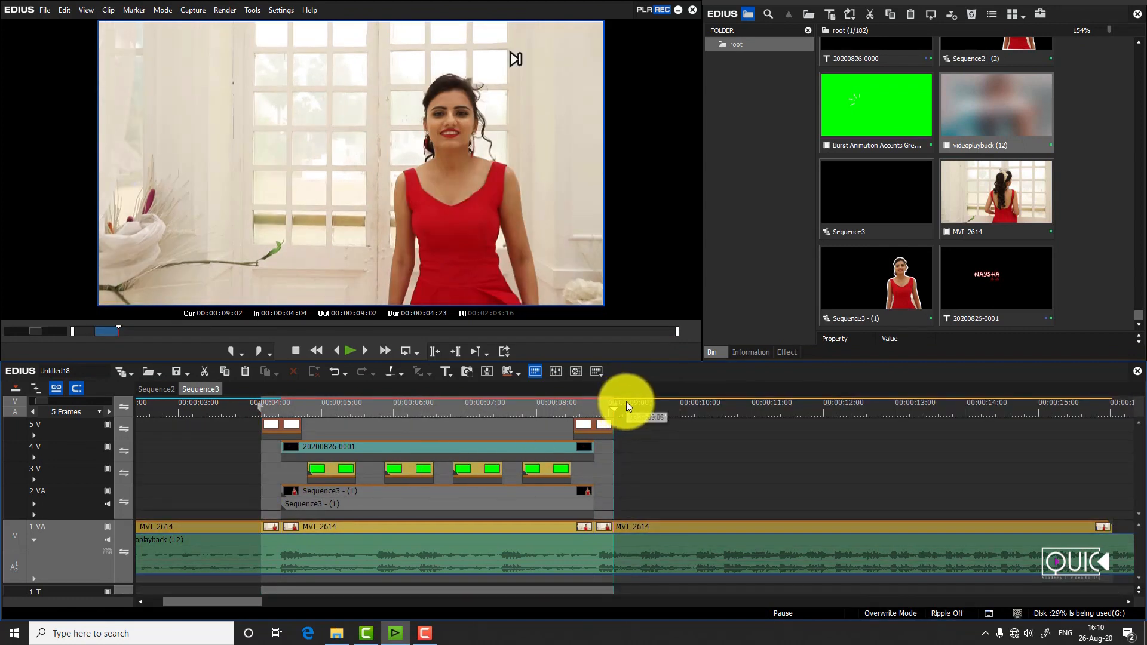
{"action": "key", "text": "shift+q"}
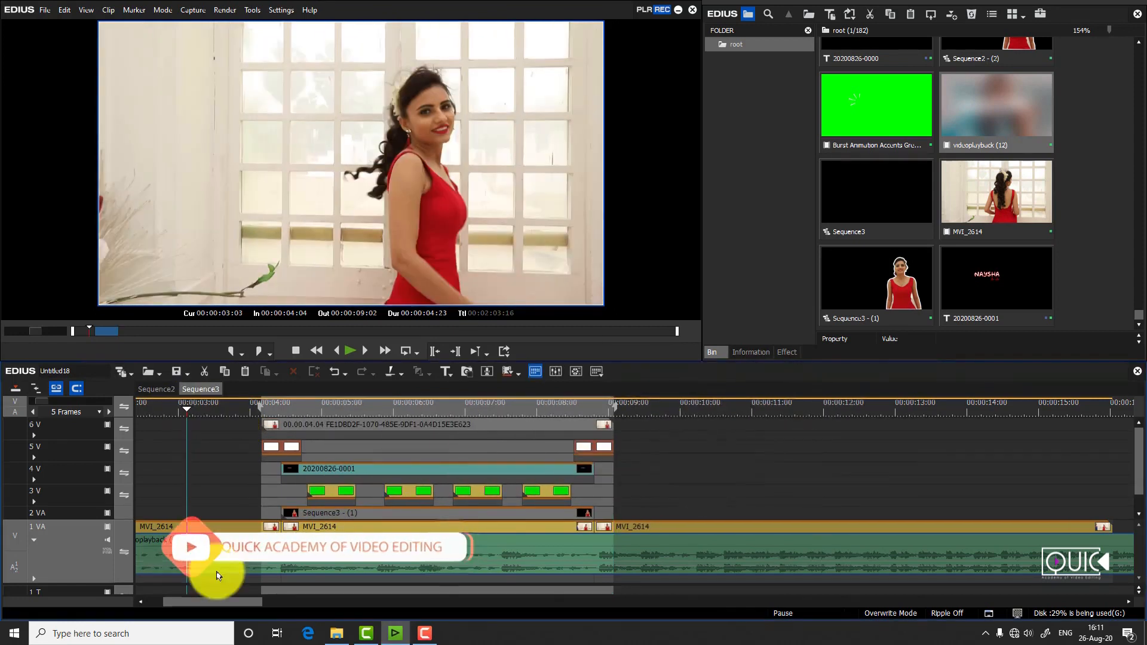
- Play the sequence from the start of the first MVI_2614 clip to review the rendered freeze-frame section
{"action": "left_click", "coordinate": [108, 405]}
{"action": "left_click", "coordinate": [152, 411]}
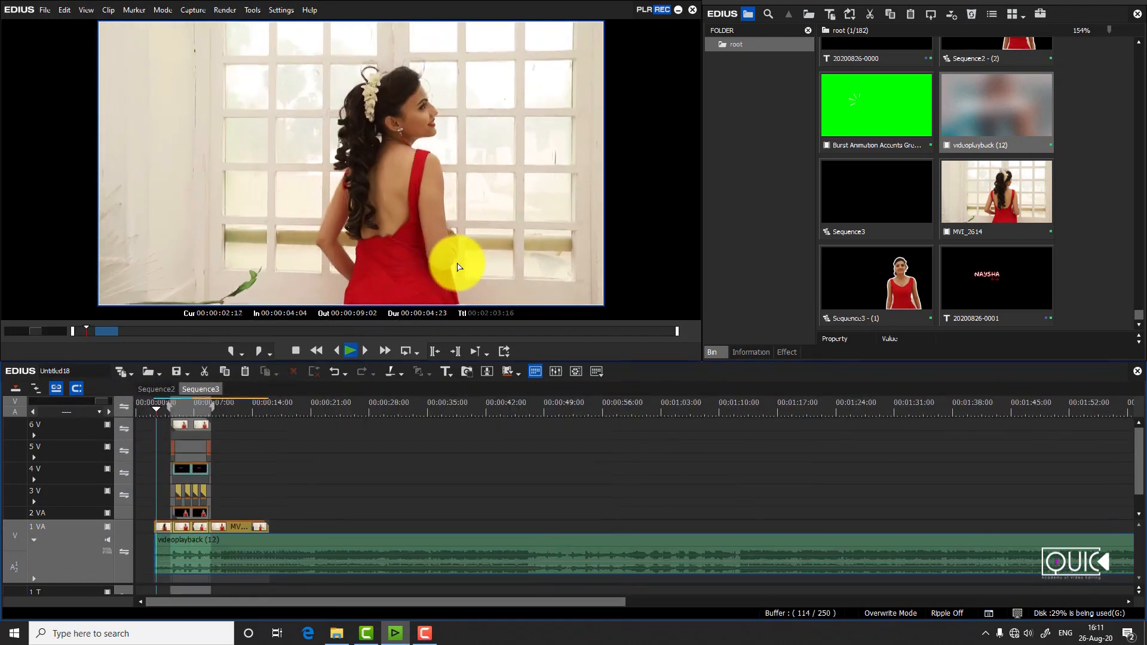
{"action": "key", "text": "ctrl+2"}
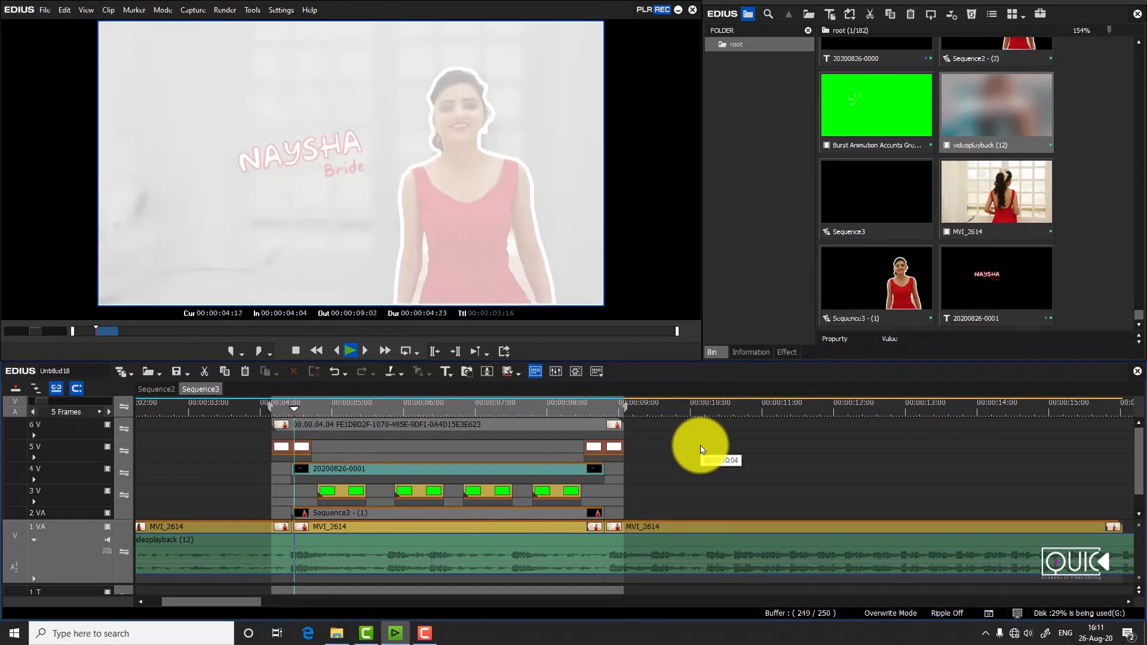